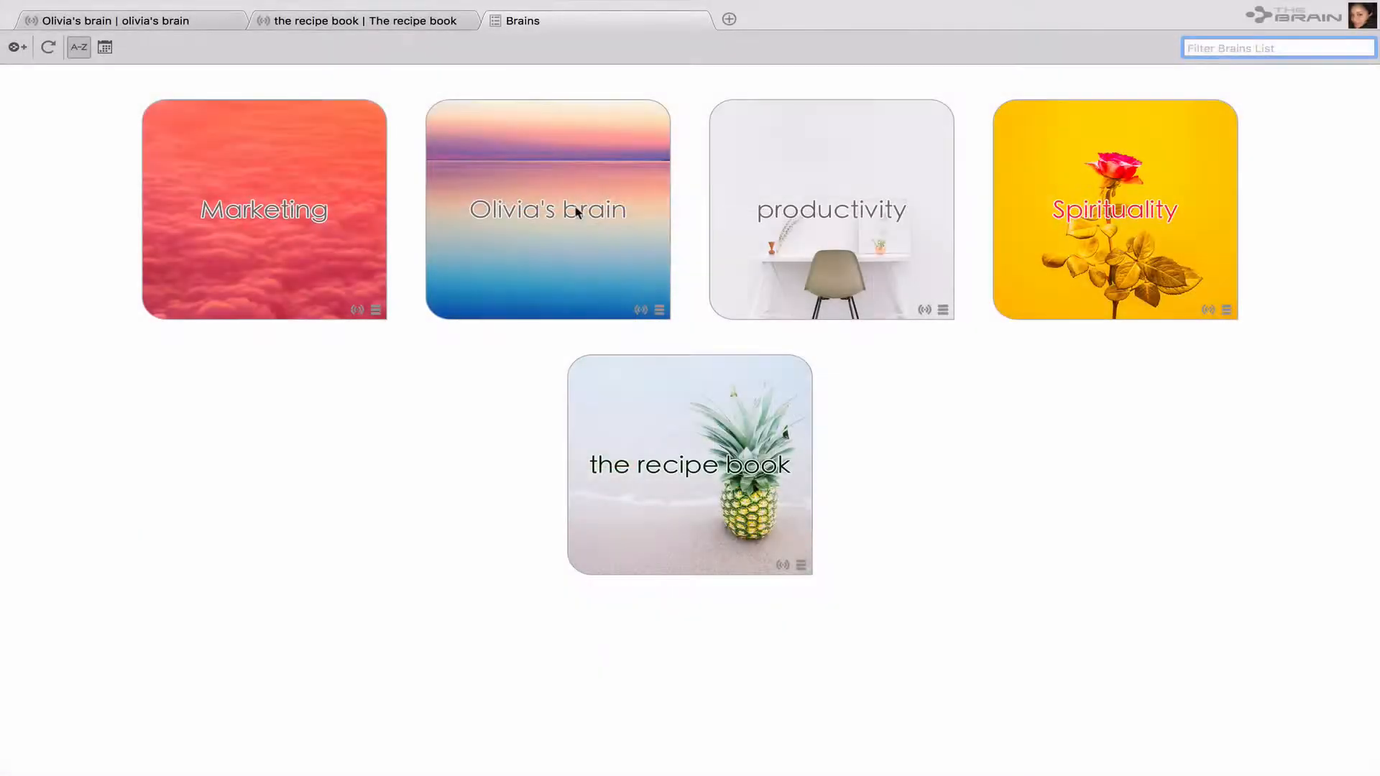
Open the brain named after its owner and expand its thought map to the full width.
left_click(579, 213)
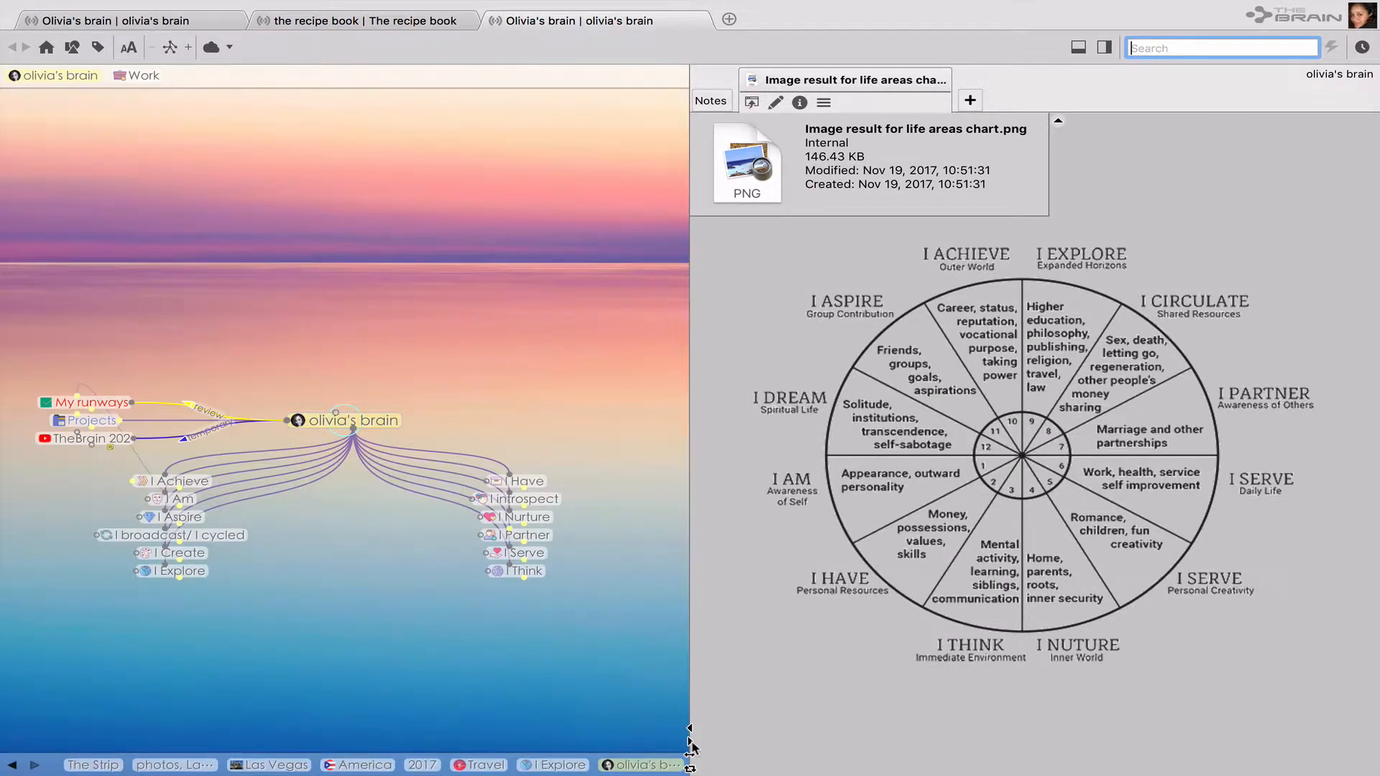
left_click(691, 742)
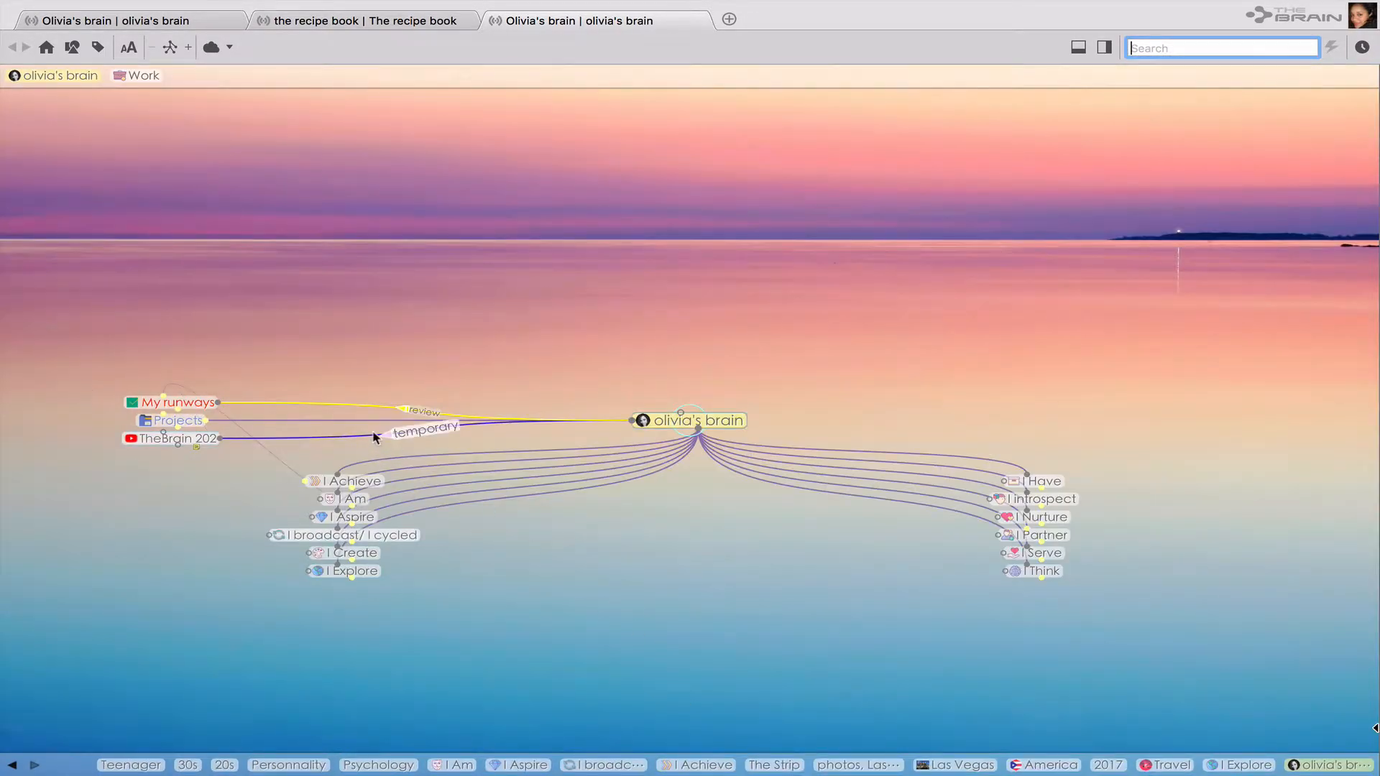
Browse from the home thought through I Achieve and Career to Goals, and return to I Achieve.
left_click(351, 482)
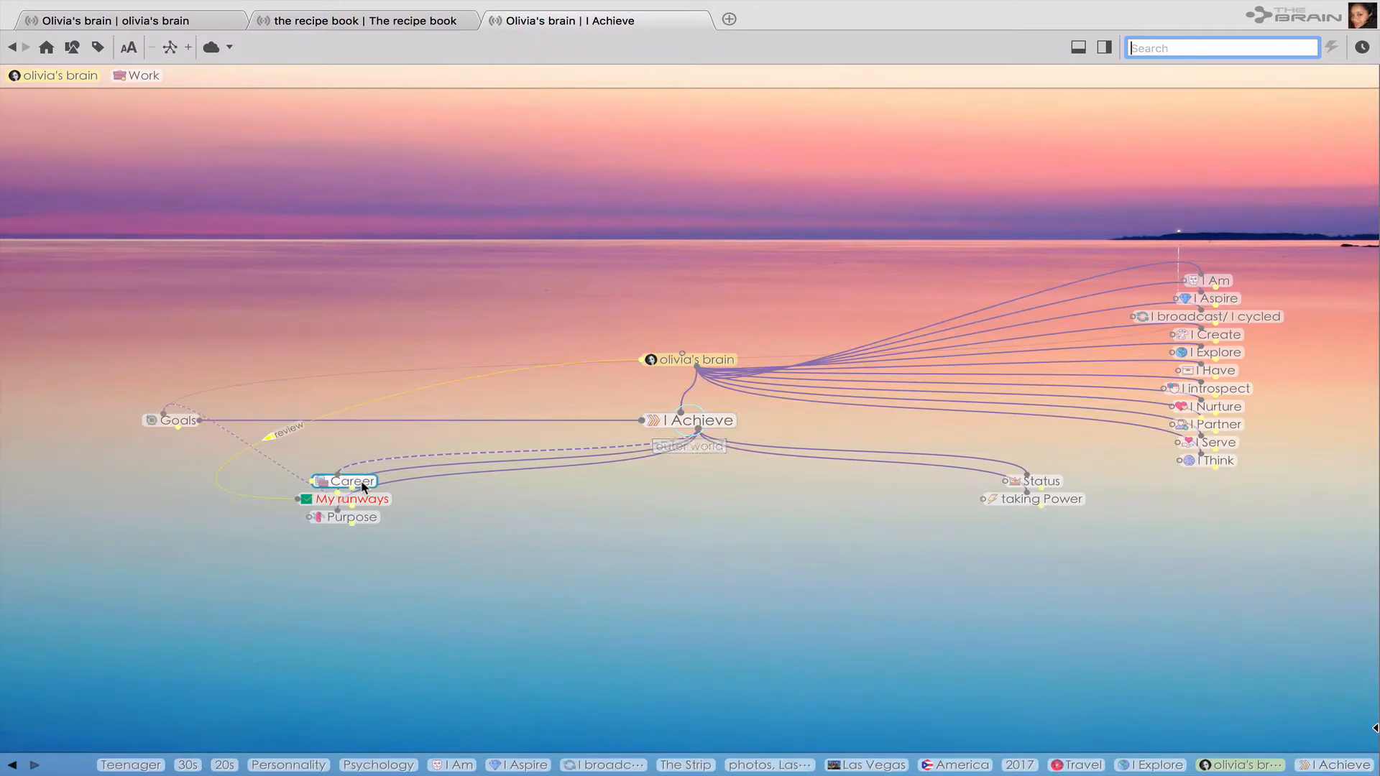
left_click(353, 481)
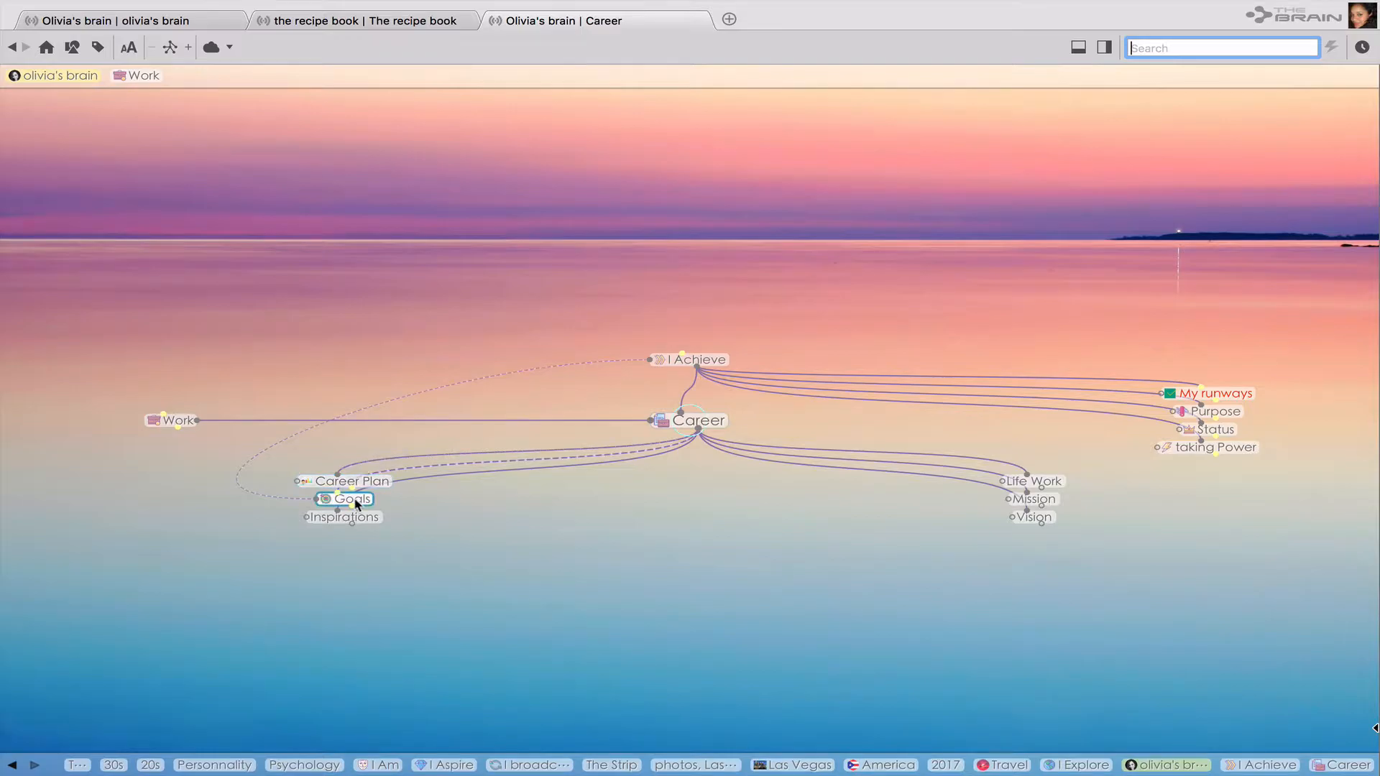
left_click(354, 501)
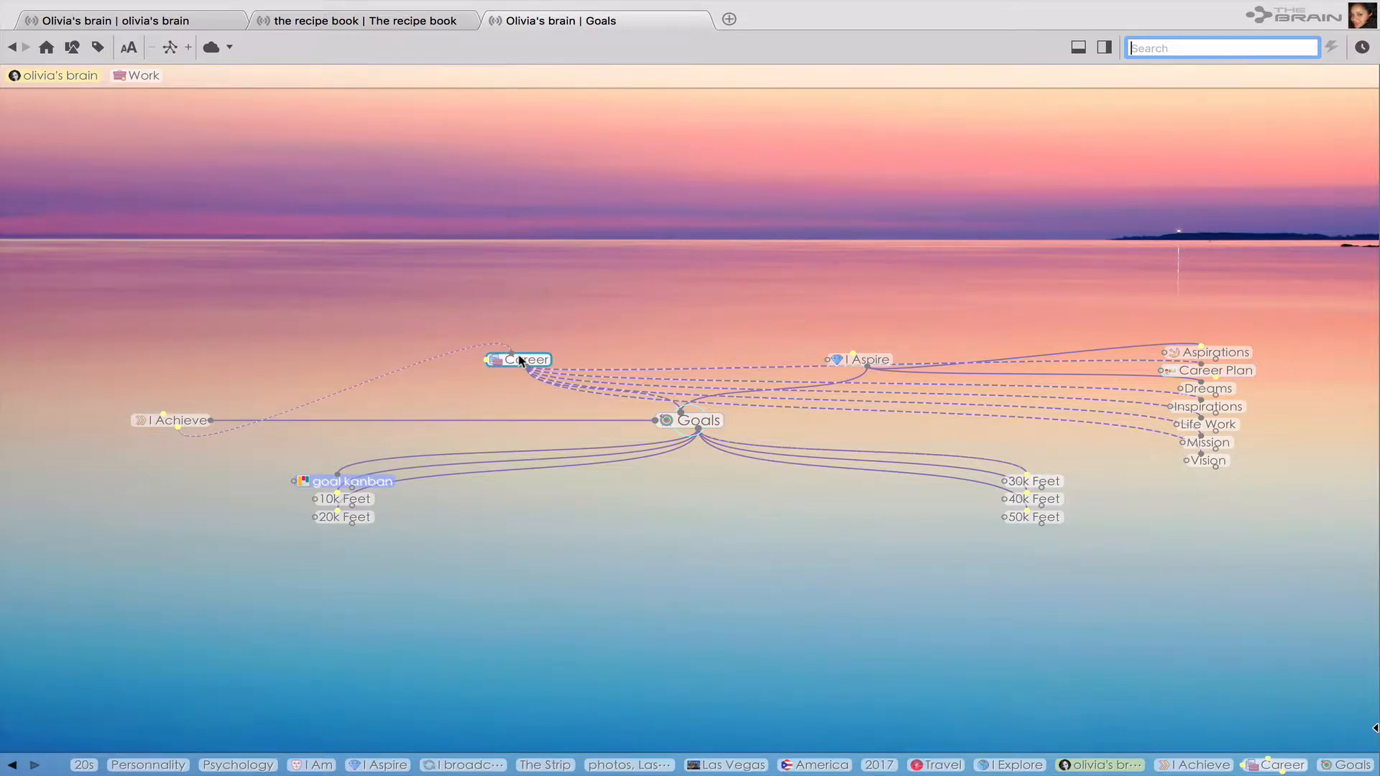
left_click(183, 423)
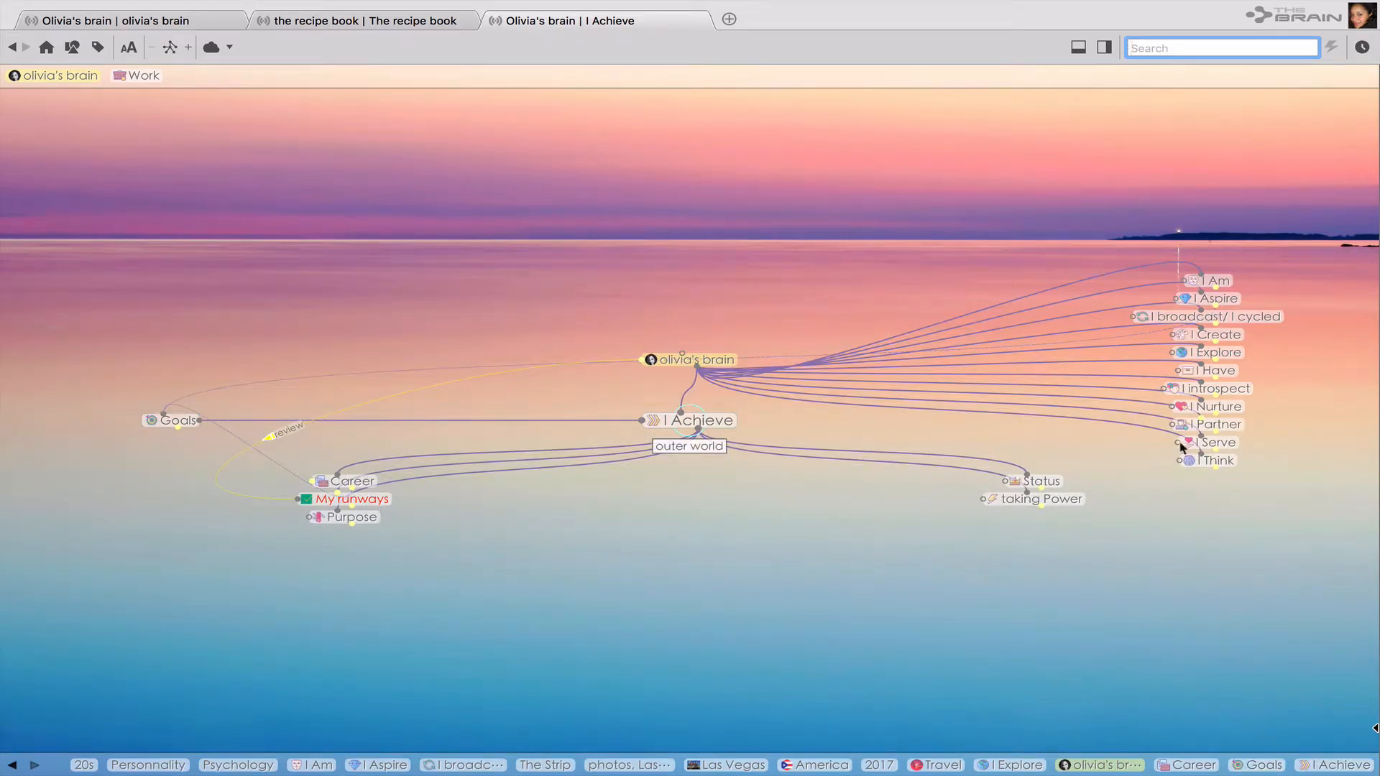
Navigate from I Serve through Work, Projects, personal and morfio to the Purpose / Principles thought.
left_click(1212, 443)
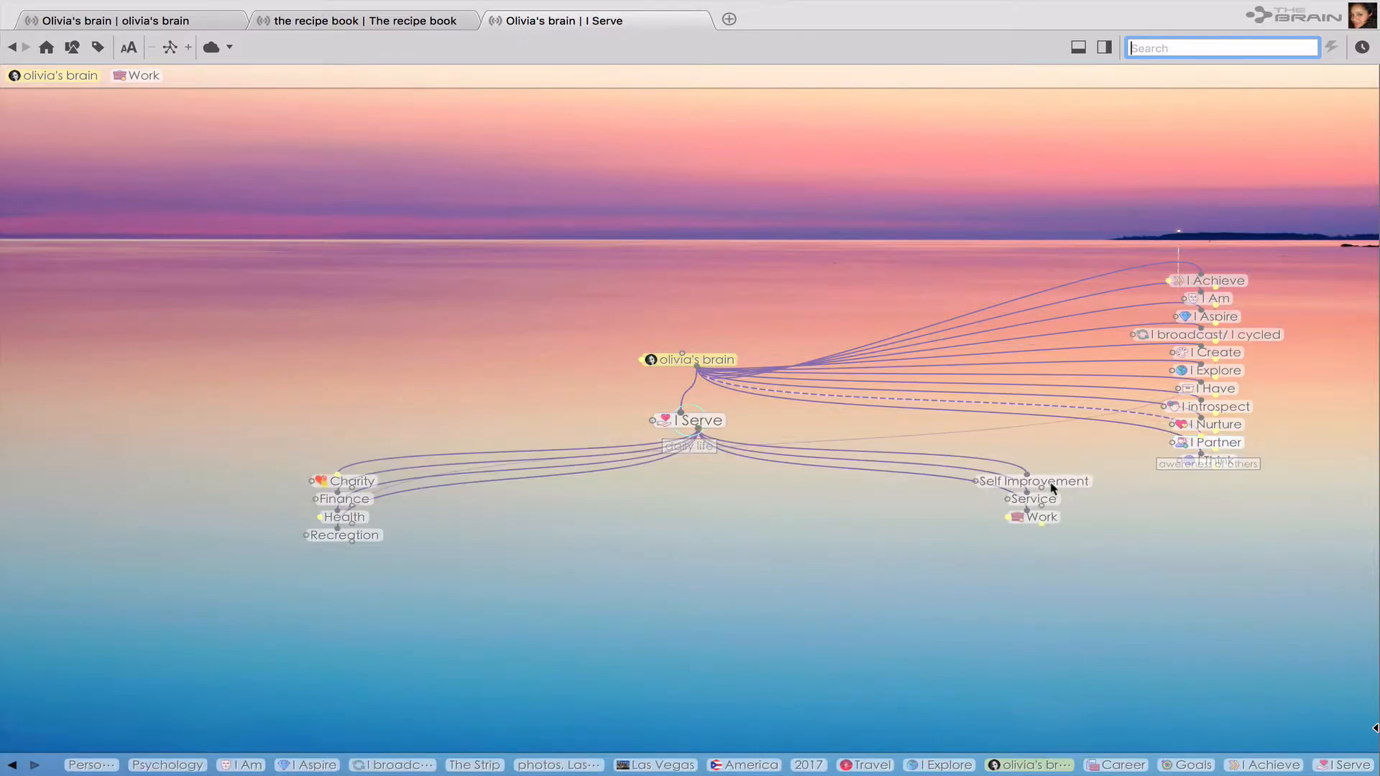
left_click(1052, 517)
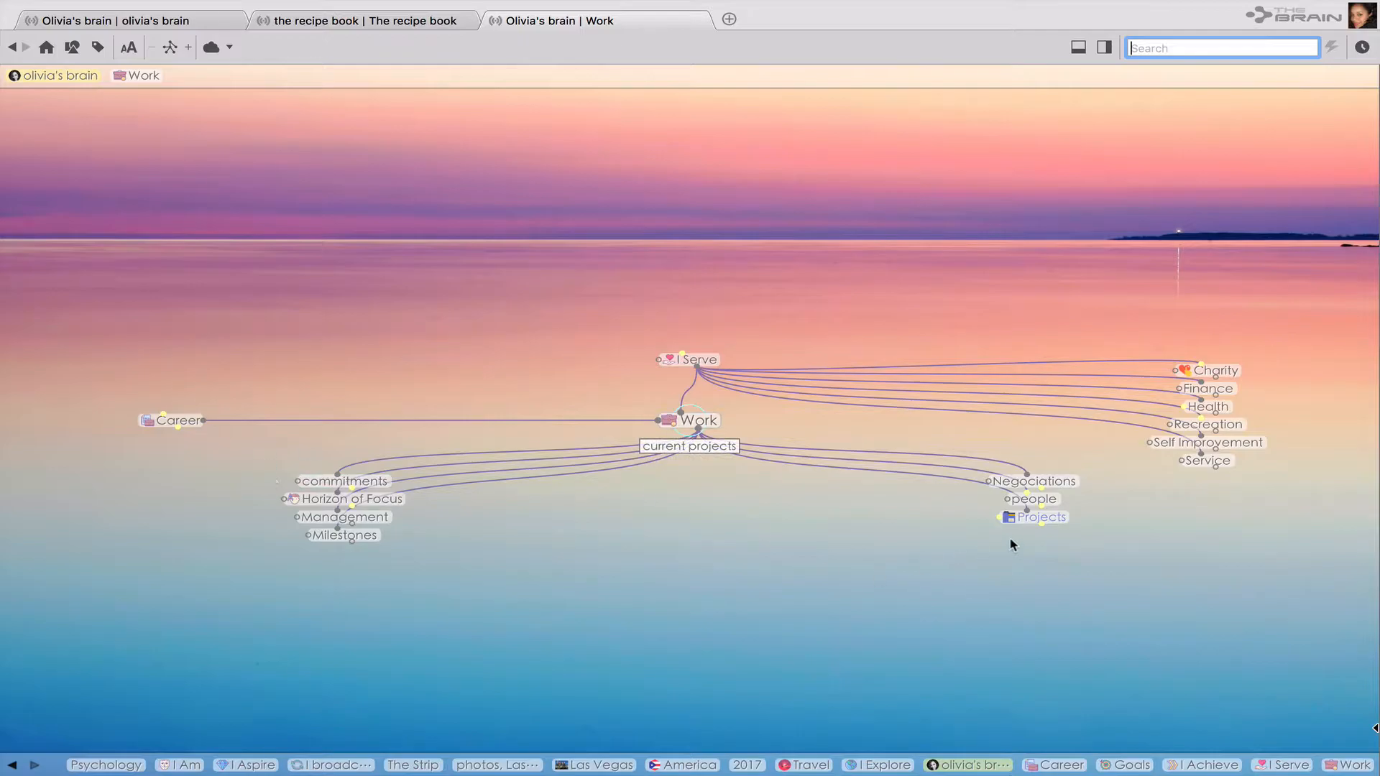
left_click(1028, 520)
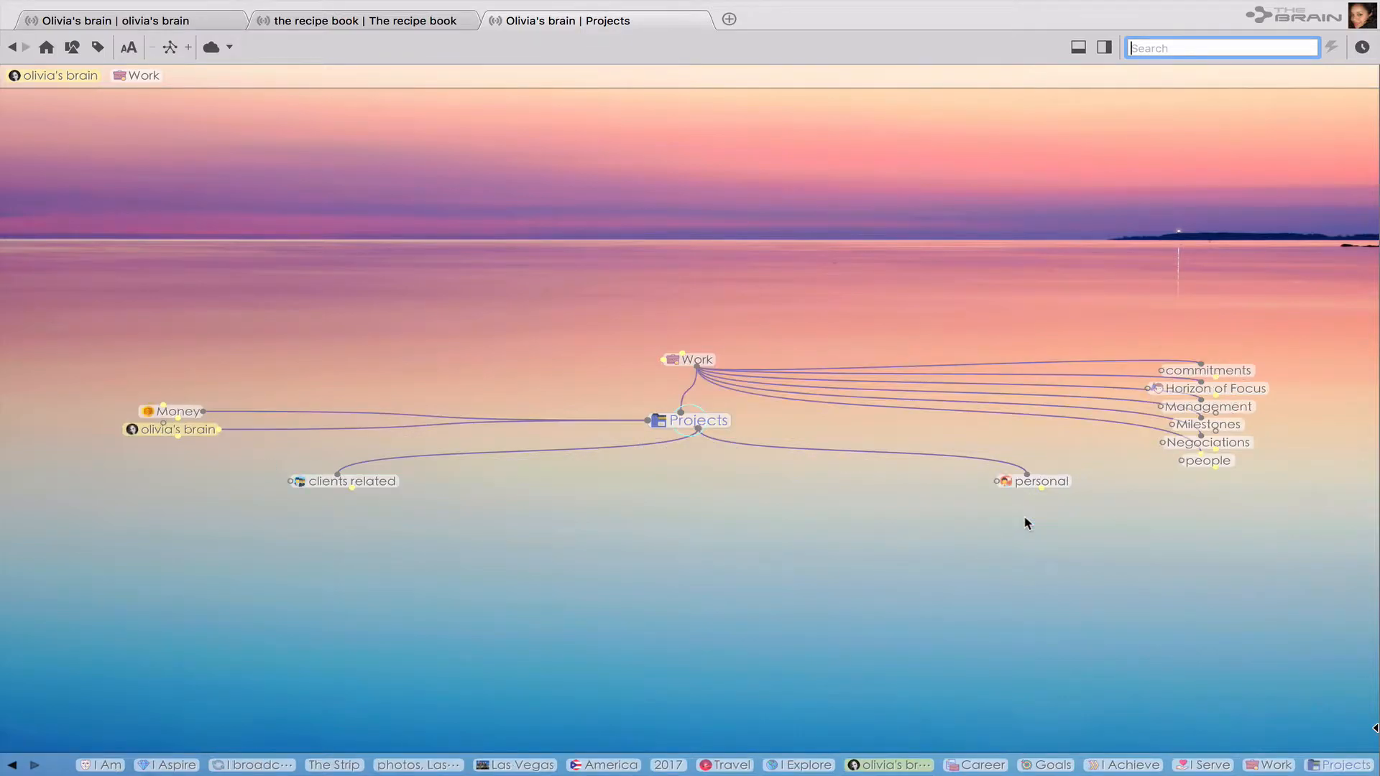
left_click(1054, 486)
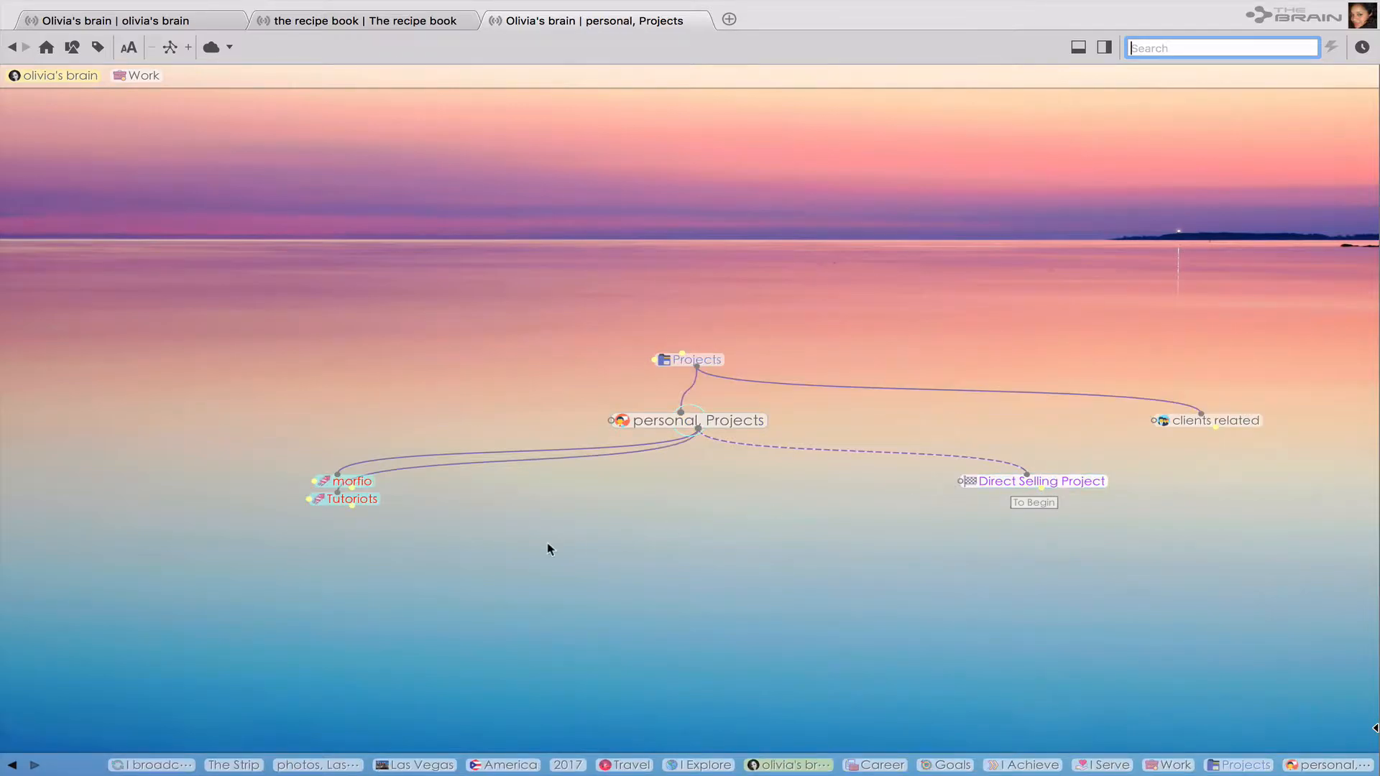
left_click(353, 482)
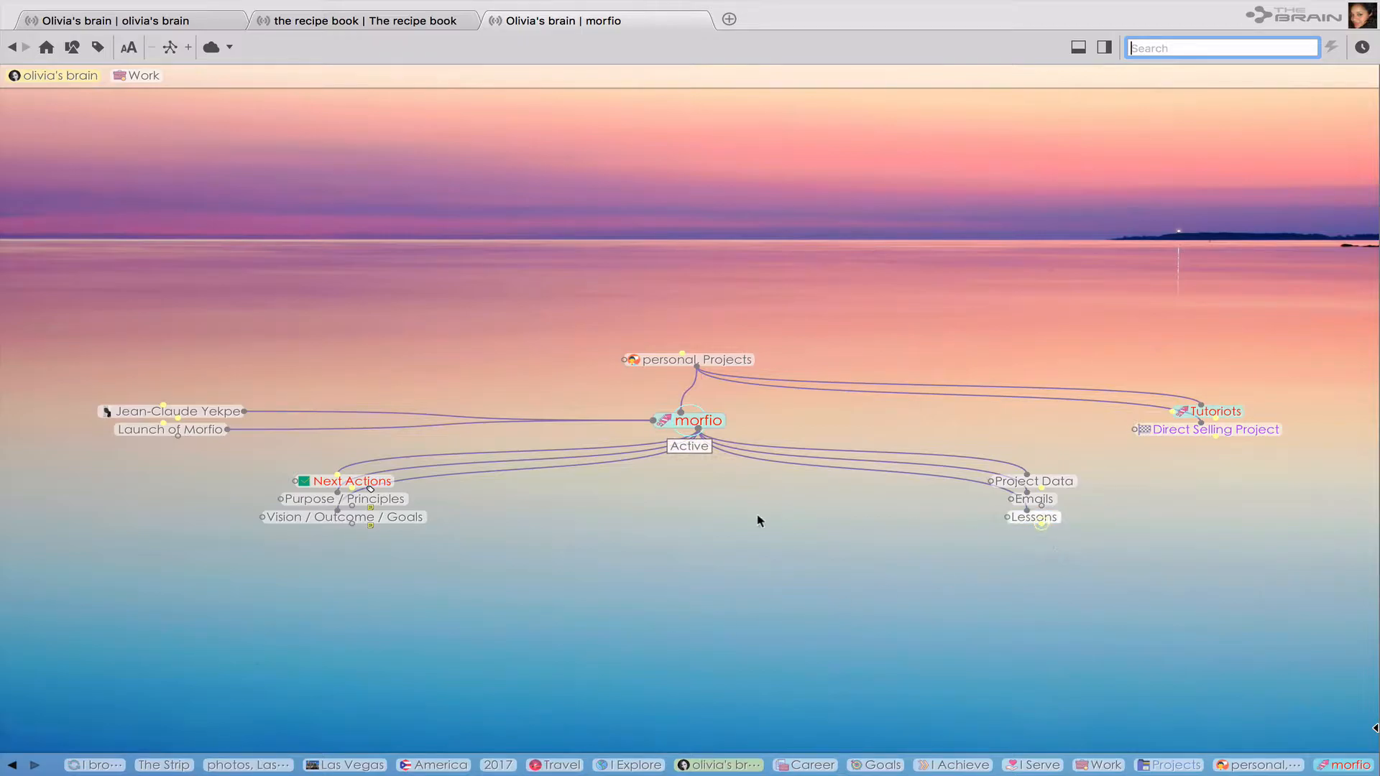
left_click(401, 503)
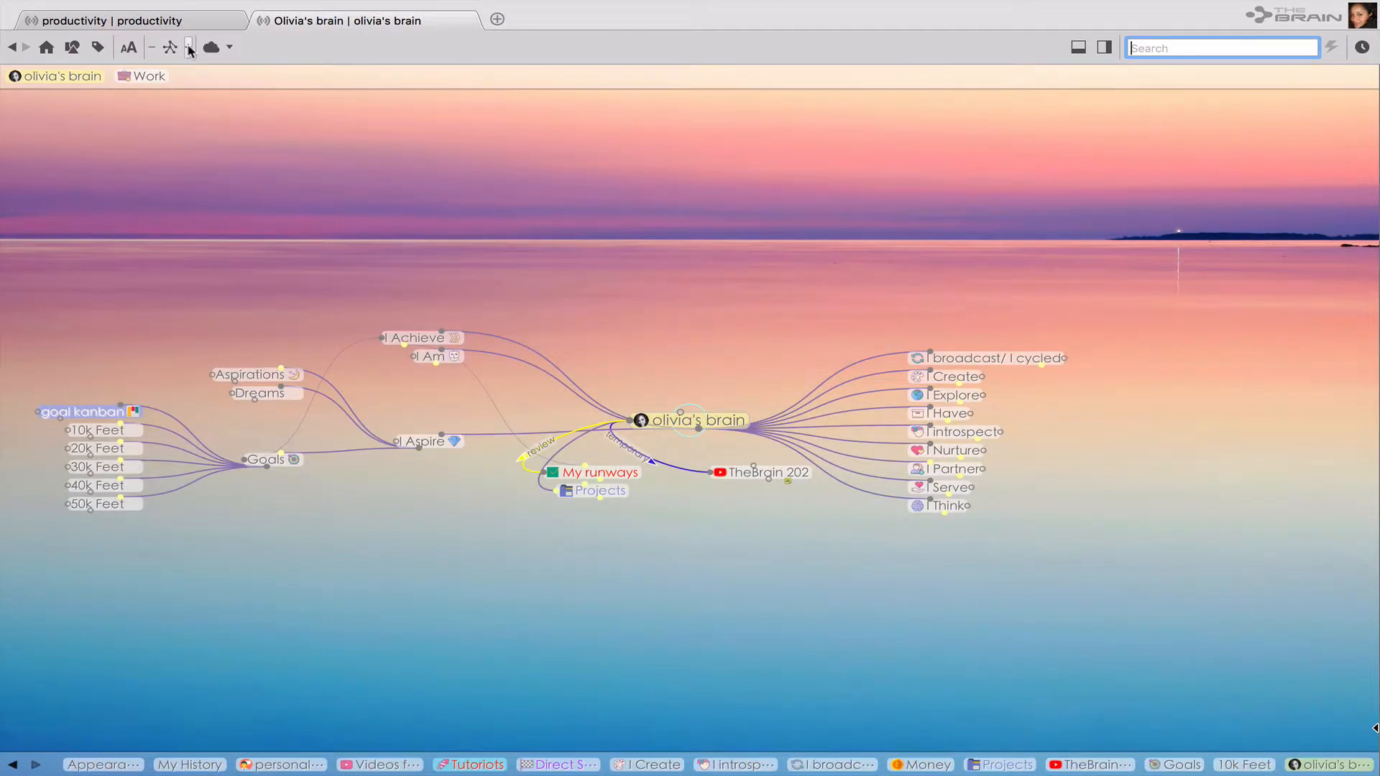
Expand the mind map around the home thought by several more levels of linked thoughts.
left_click(189, 49)
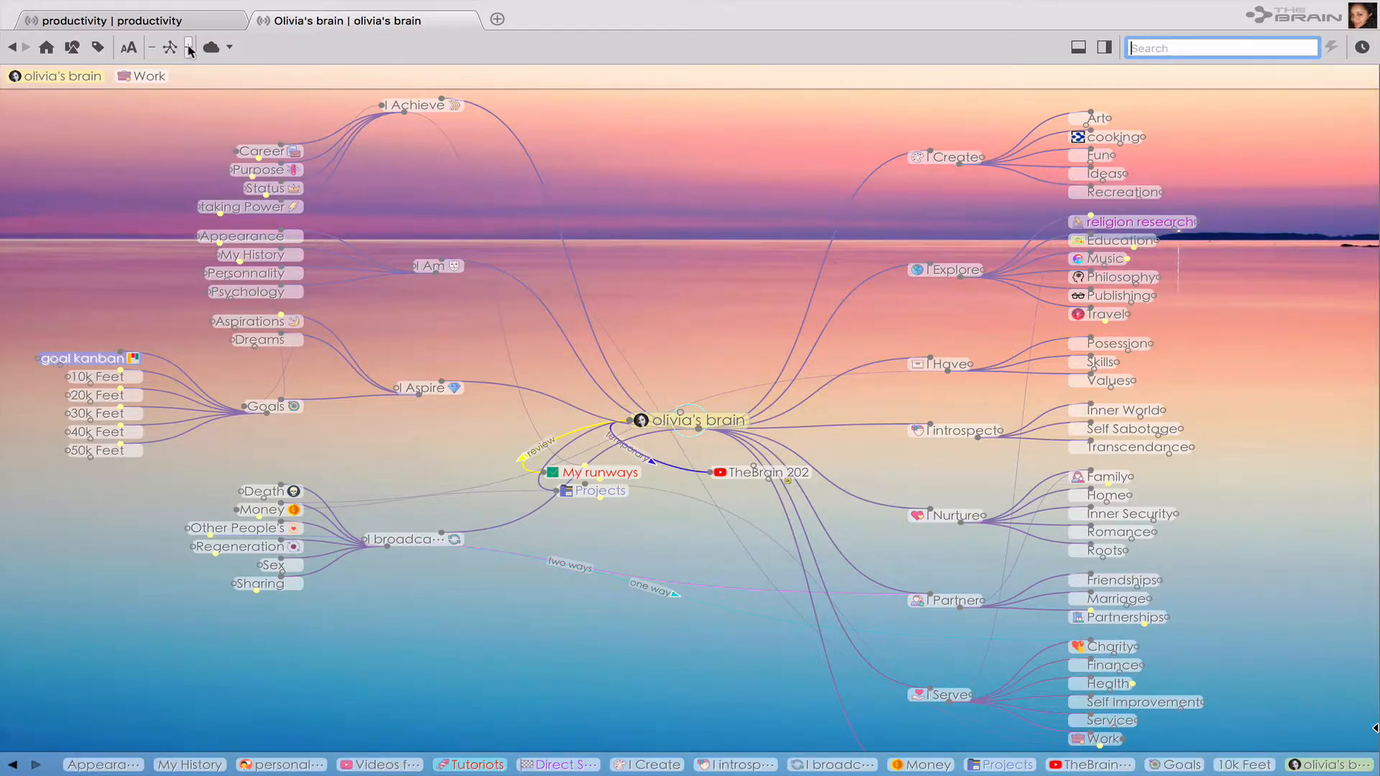
left_click(189, 48)
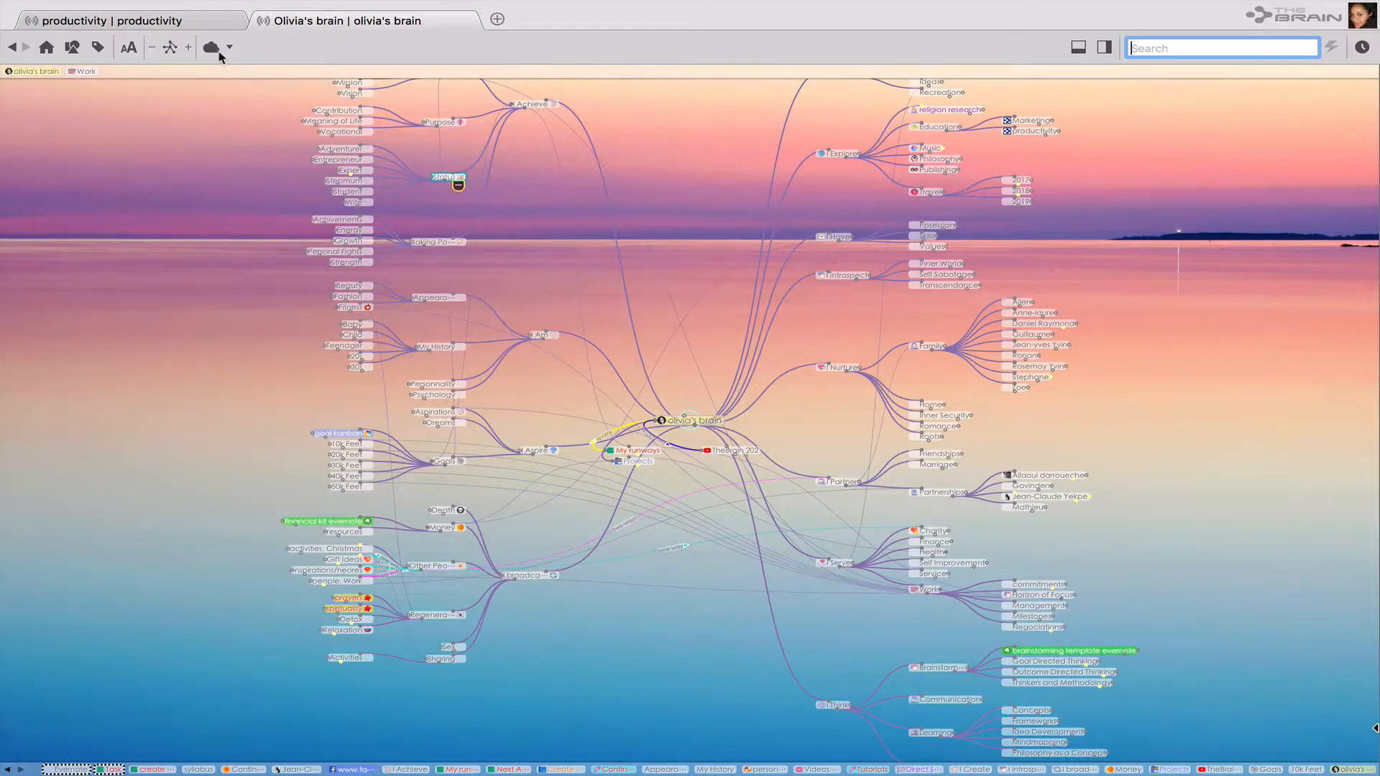
left_click(187, 48)
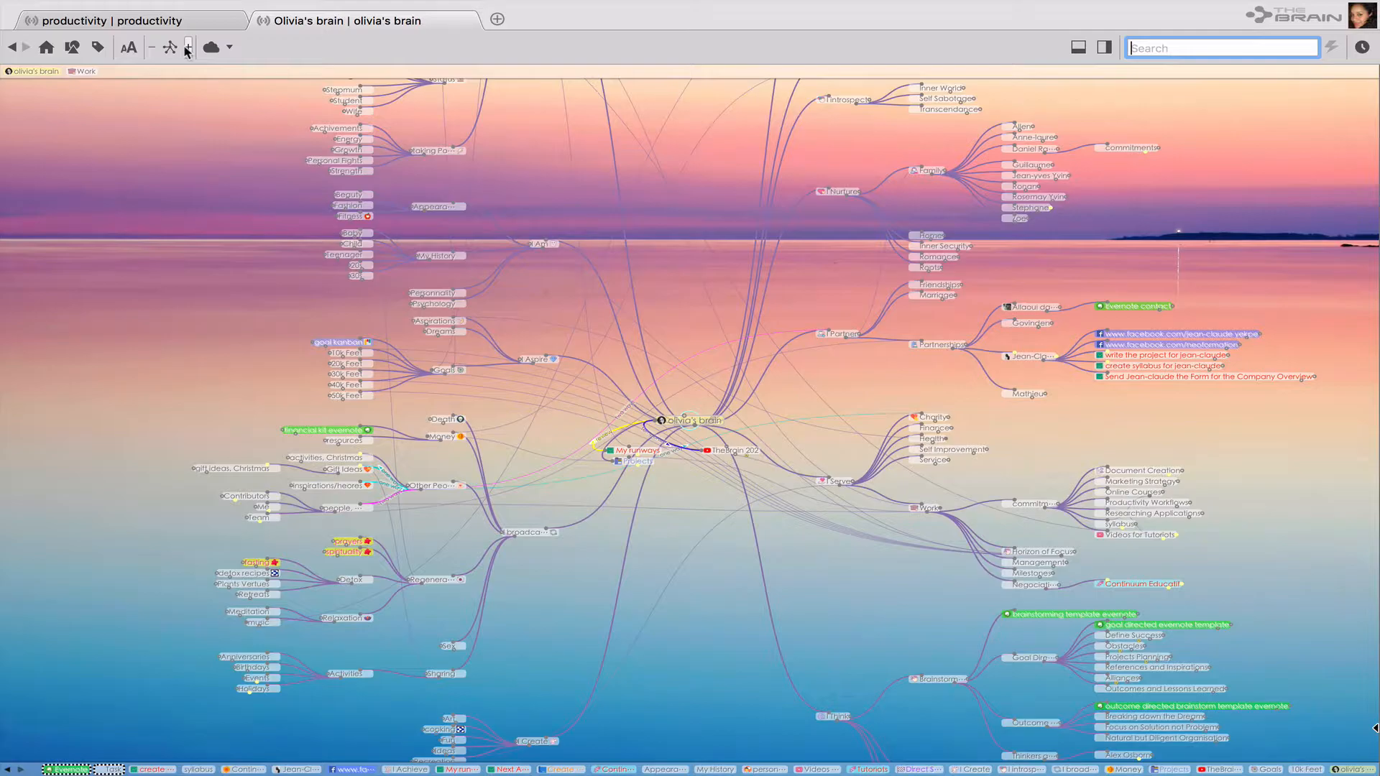
left_click(186, 48)
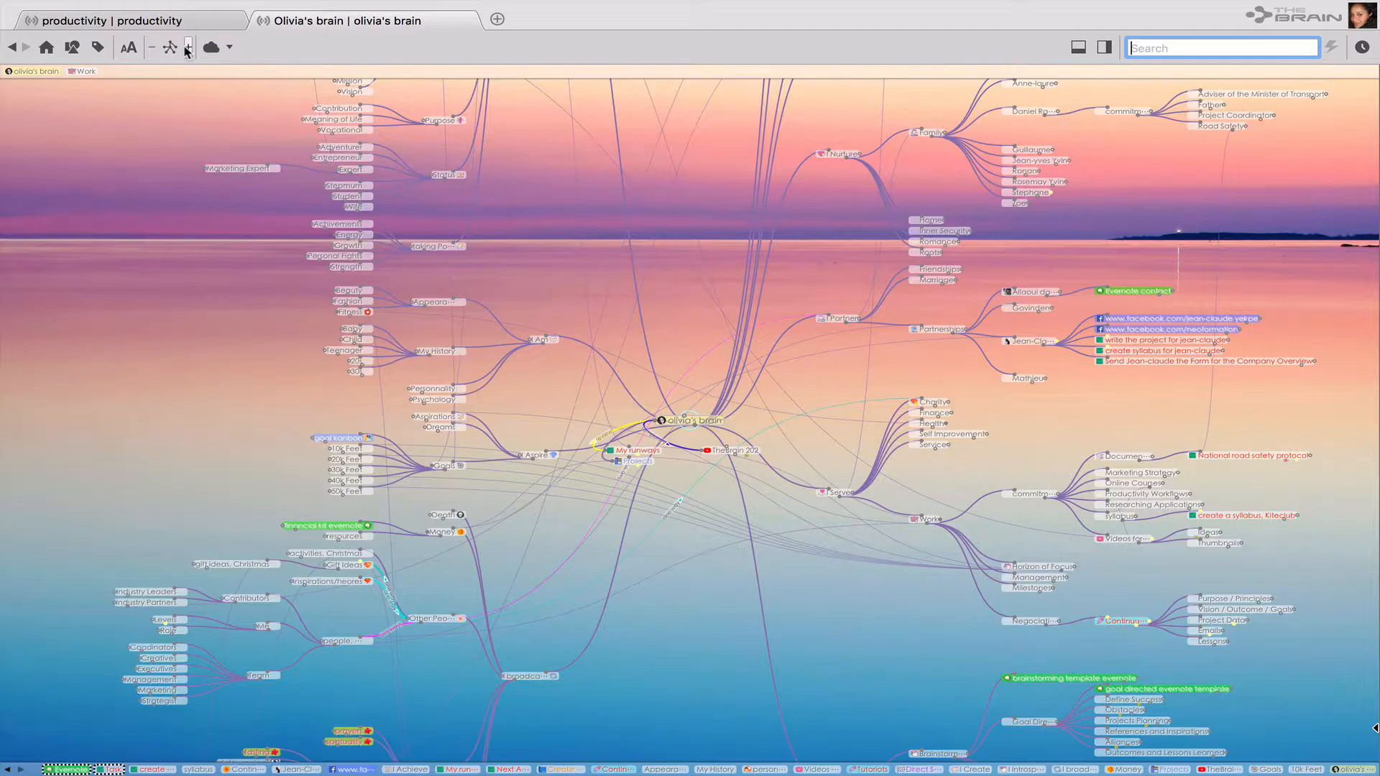
left_click(186, 49)
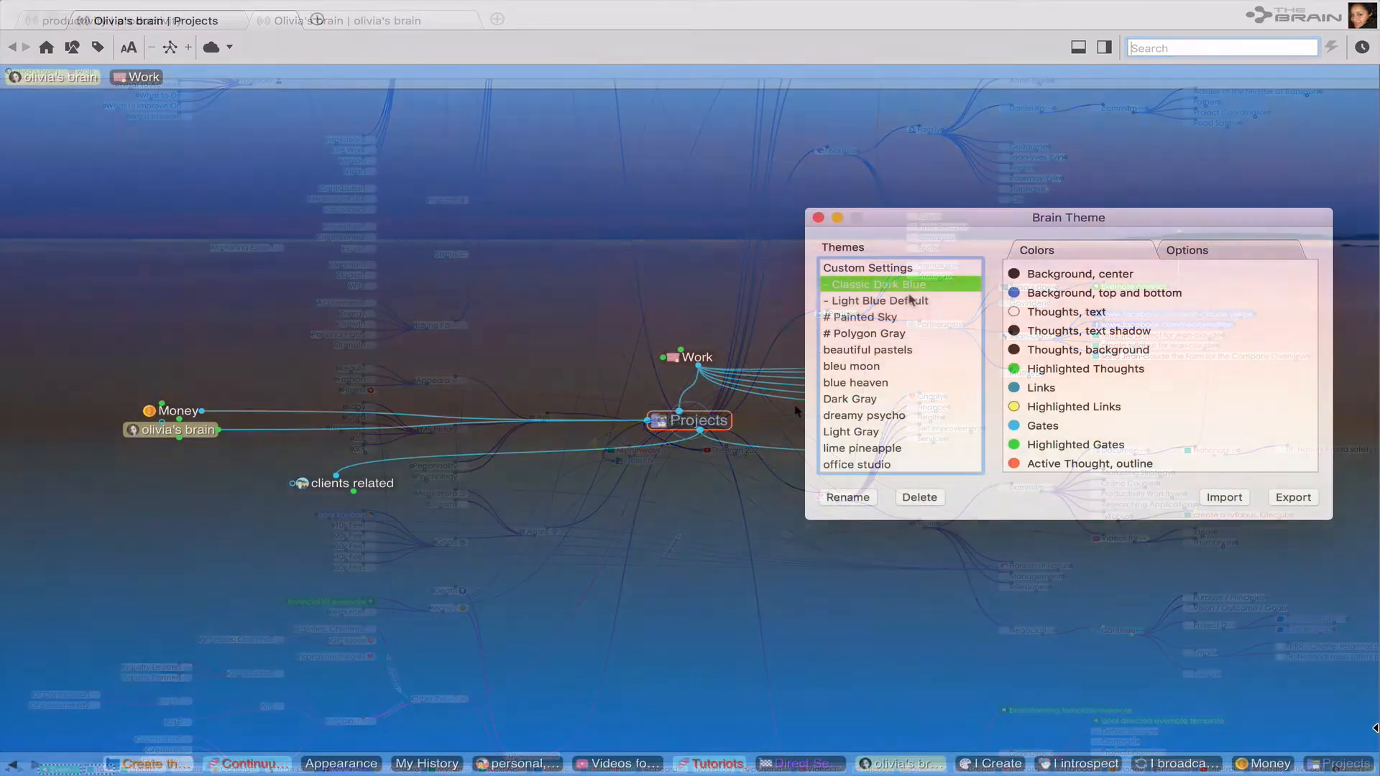
Try the brain themes Light Blue Default, Painted Sky, Polygon Gray, beautiful pastels and bleu moon in turn.
left_click(912, 300)
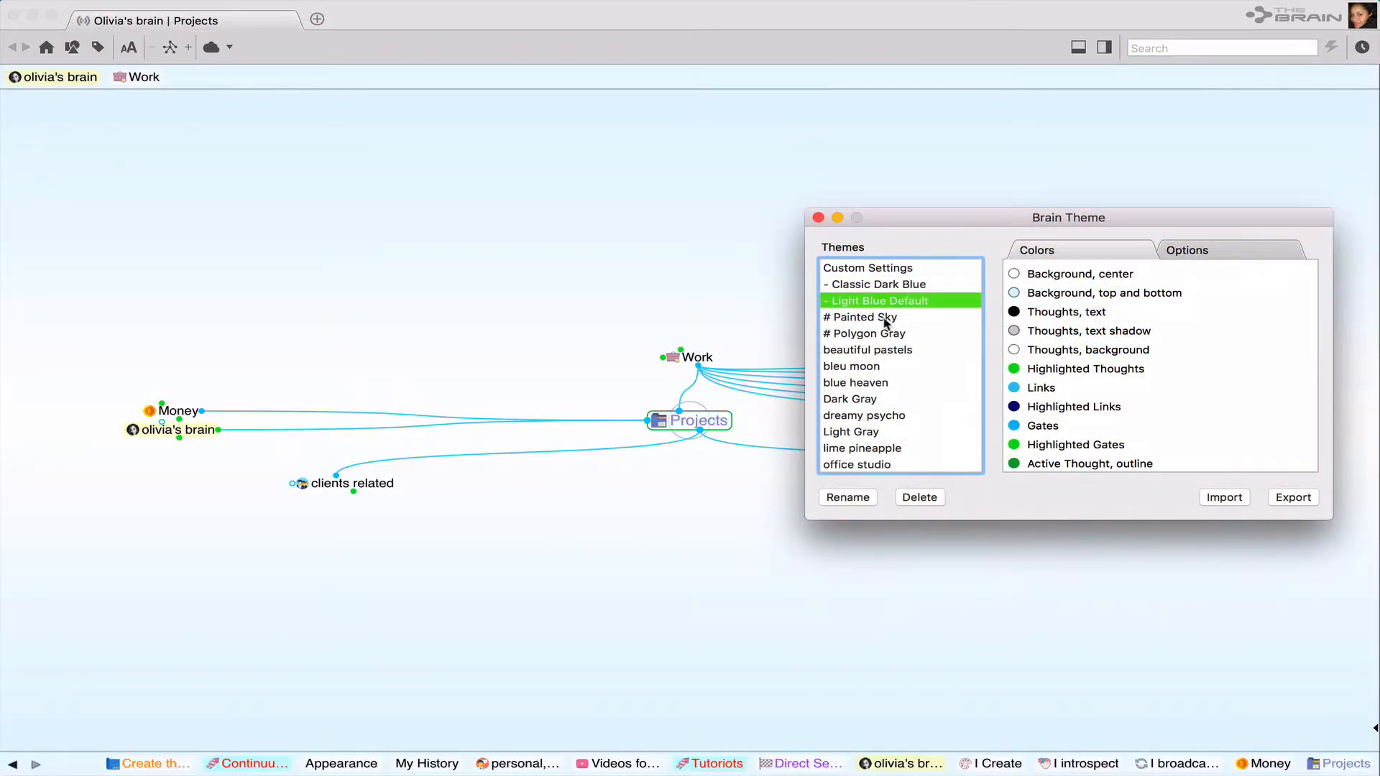
left_click(886, 320)
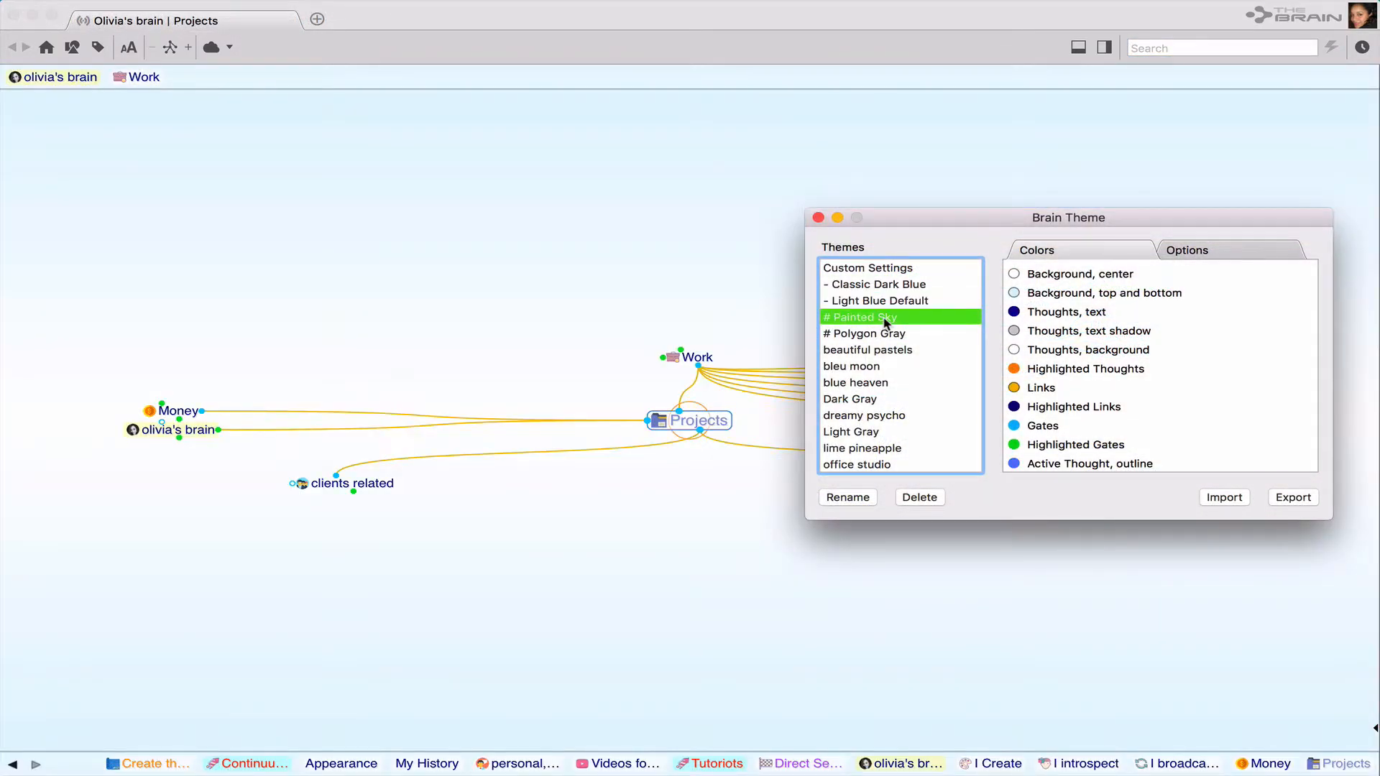
left_click(887, 335)
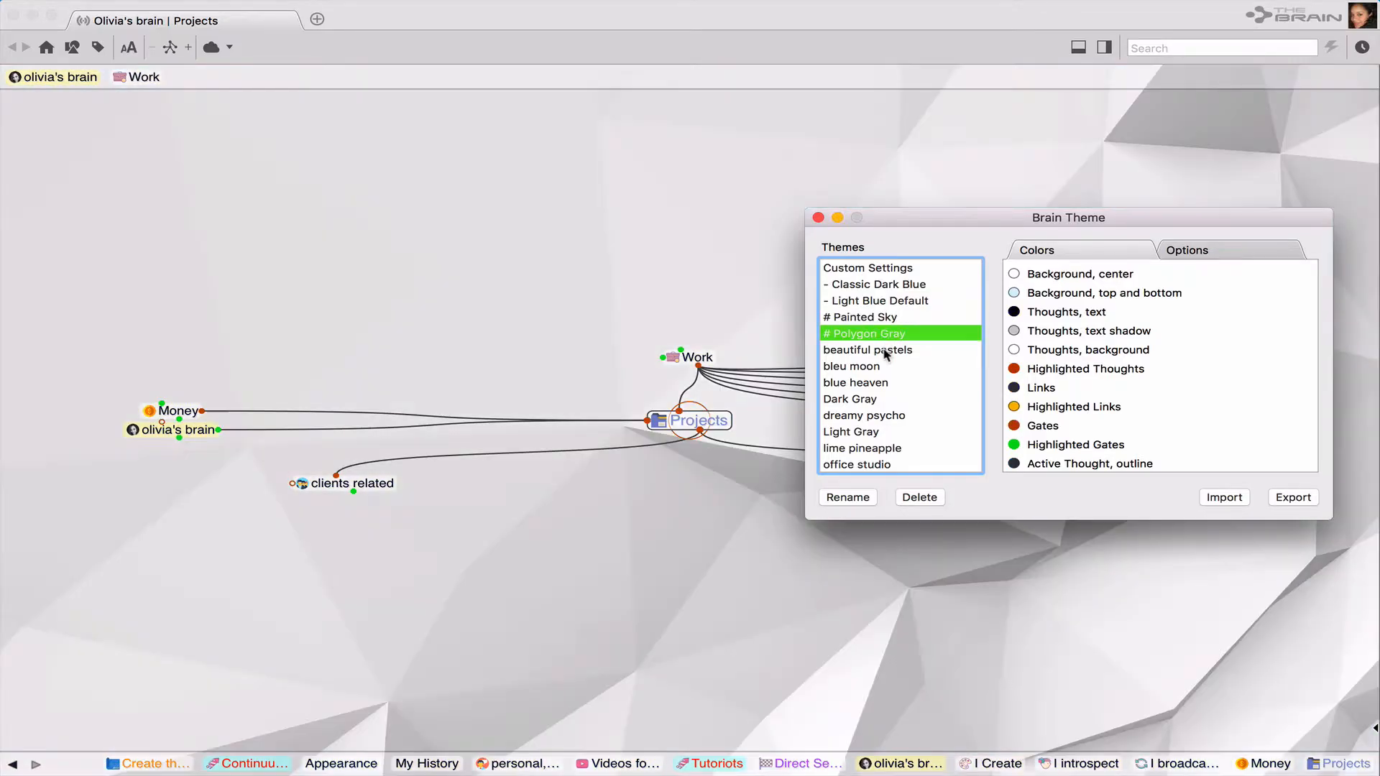
left_click(887, 351)
left_click(876, 367)
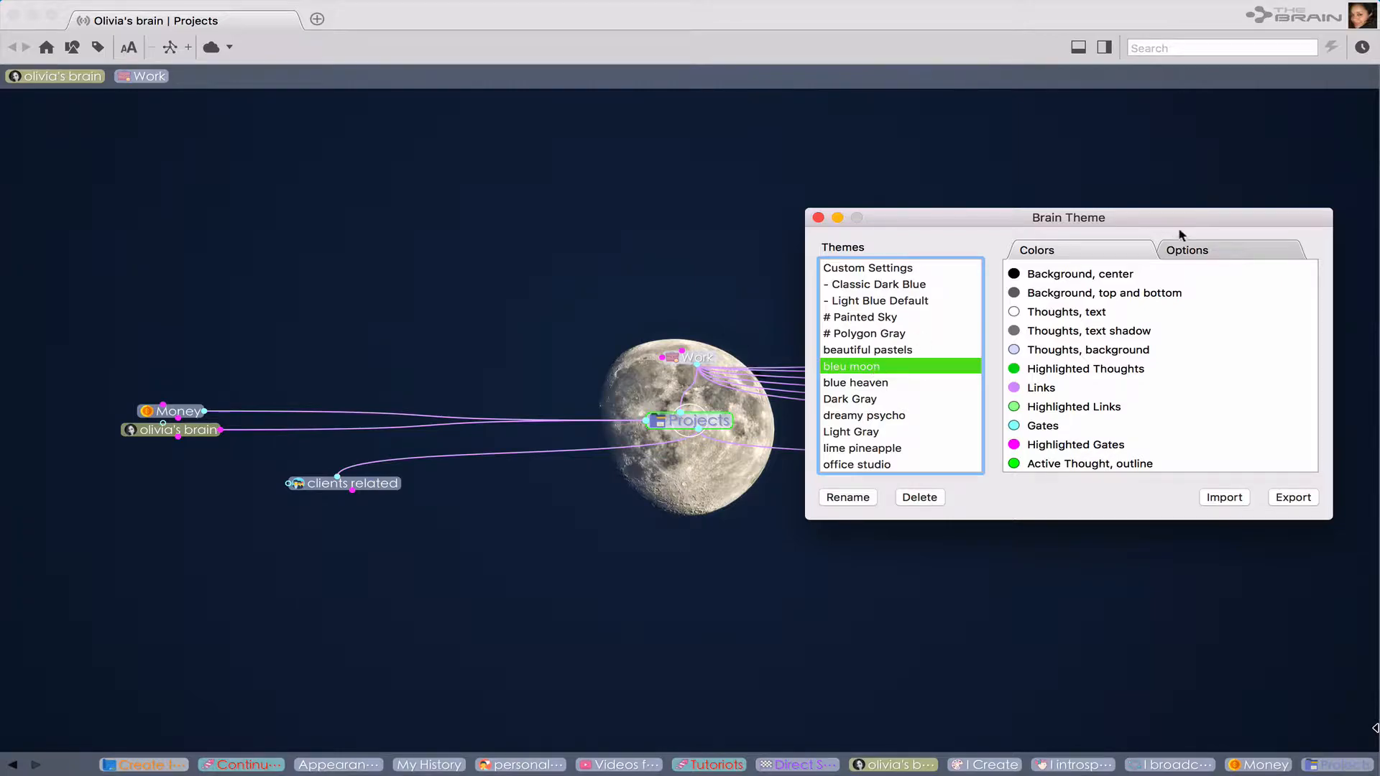
Show the bleu moon theme's wallpaper and font options, and switch through blue heaven and Dark Gray to dreamy psycho.
left_click(1187, 250)
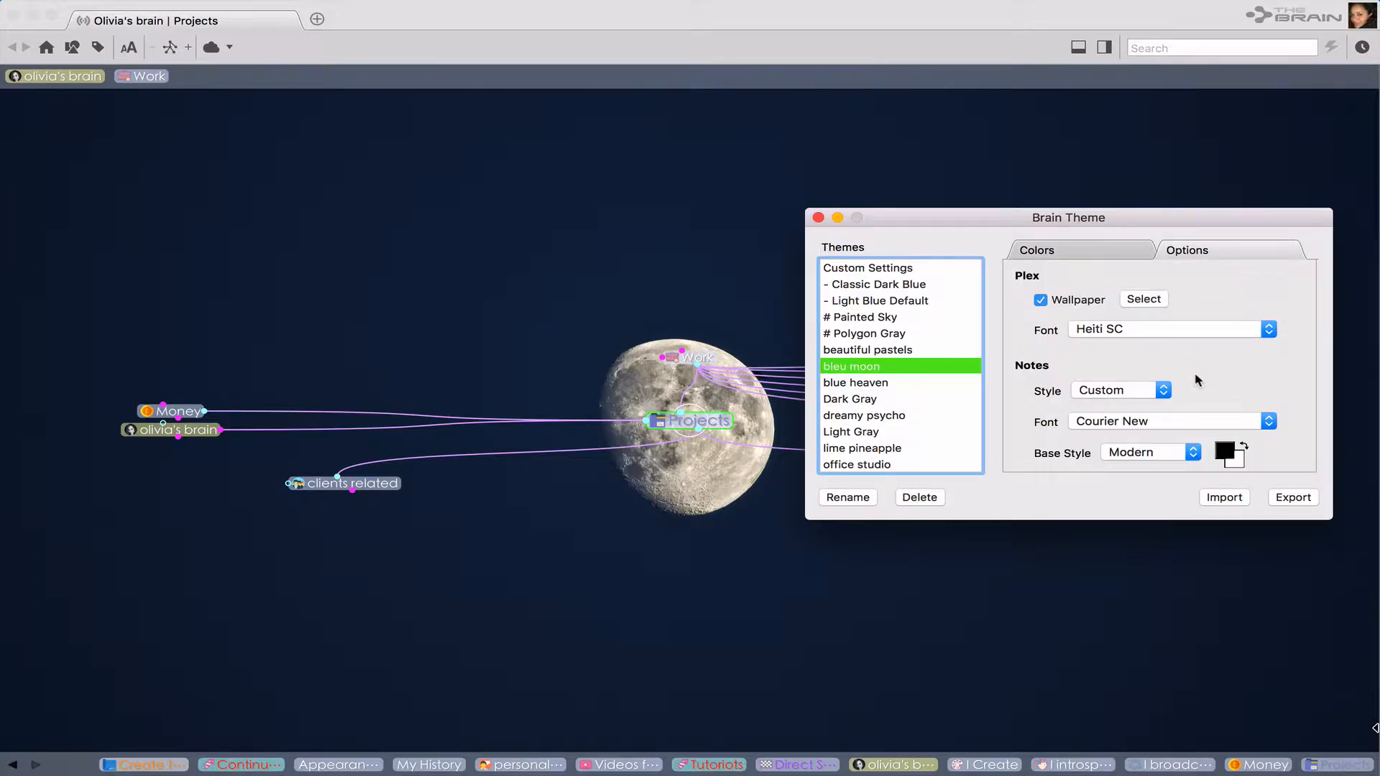
left_click(877, 385)
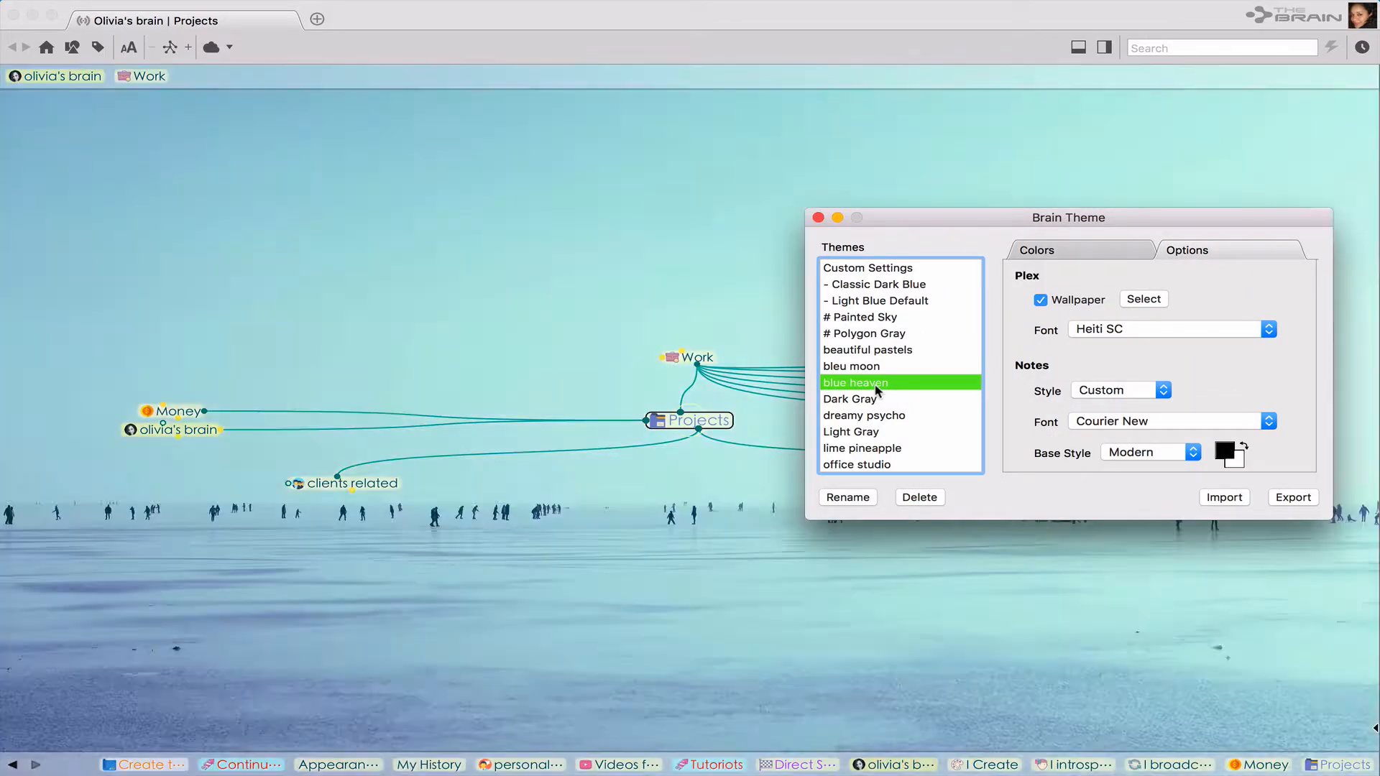
left_click(872, 402)
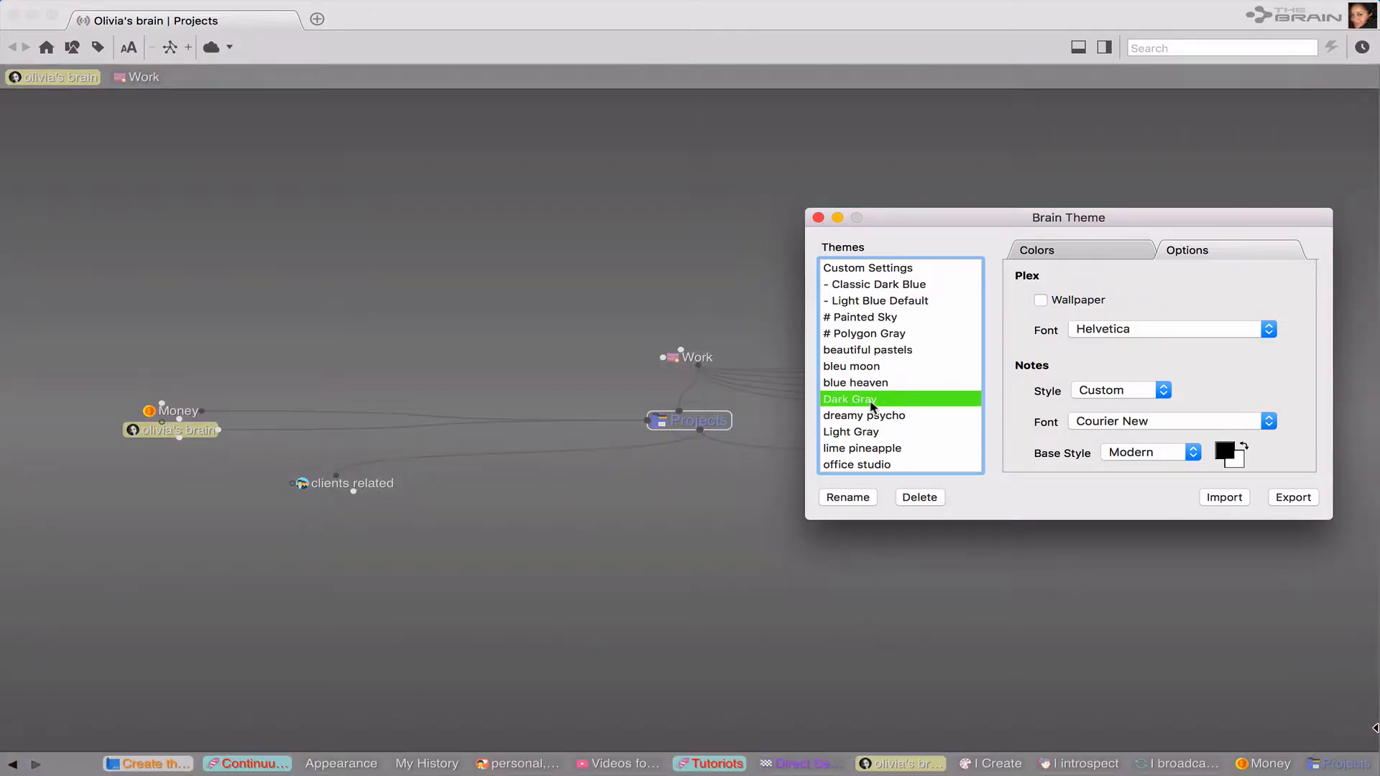
left_click(871, 417)
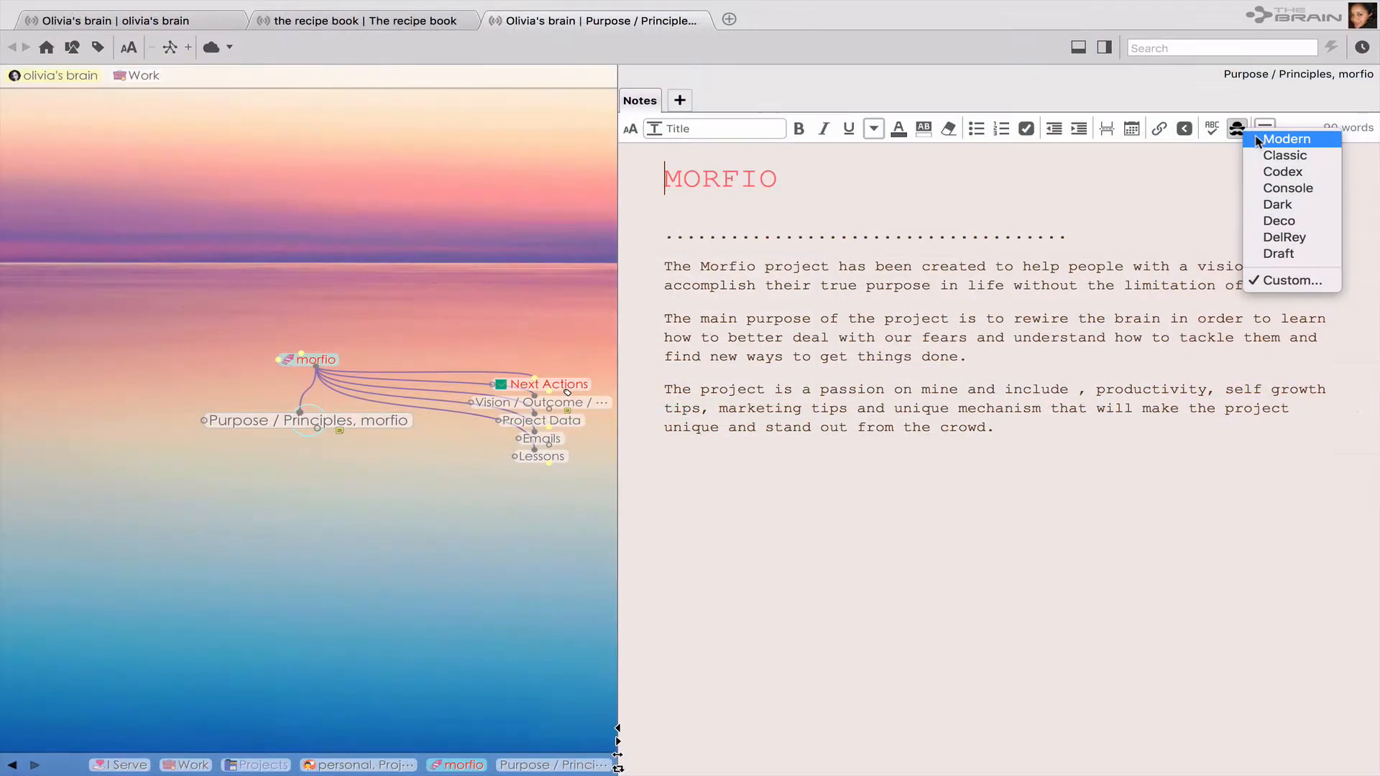
Try the Modern, Classic, Codex and Console styles on the Purpose / Principles note.
left_click(1285, 135)
left_click(1237, 128)
left_click(1284, 151)
left_click(1237, 128)
left_click(1281, 167)
left_click(1237, 128)
left_click(1277, 184)
Try the Dark, Deco and DelRey styles on the Purpose / Principles note and end with Codex.
left_click(1237, 128)
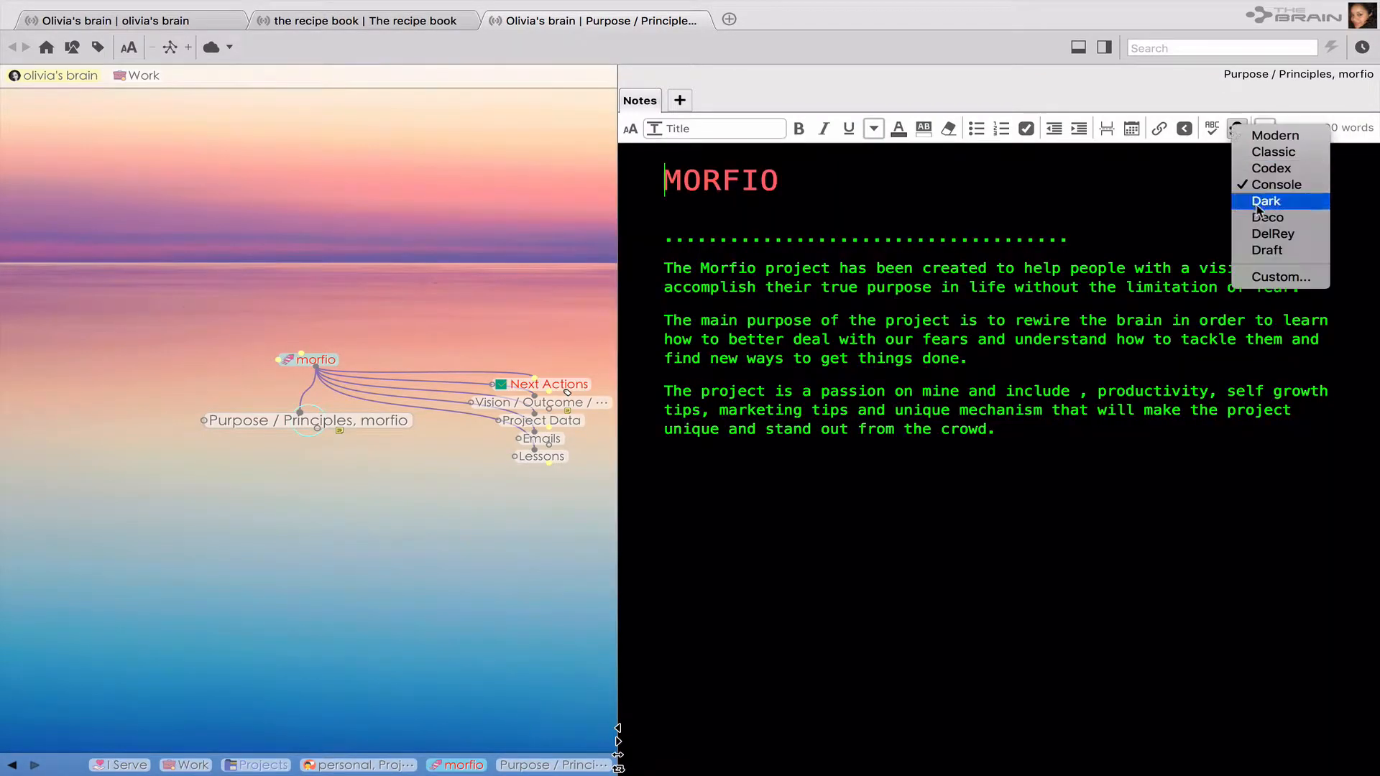
left_click(1258, 202)
left_click(1236, 128)
left_click(1267, 217)
left_click(1236, 128)
left_click(1277, 237)
left_click(1237, 128)
left_click(1266, 173)
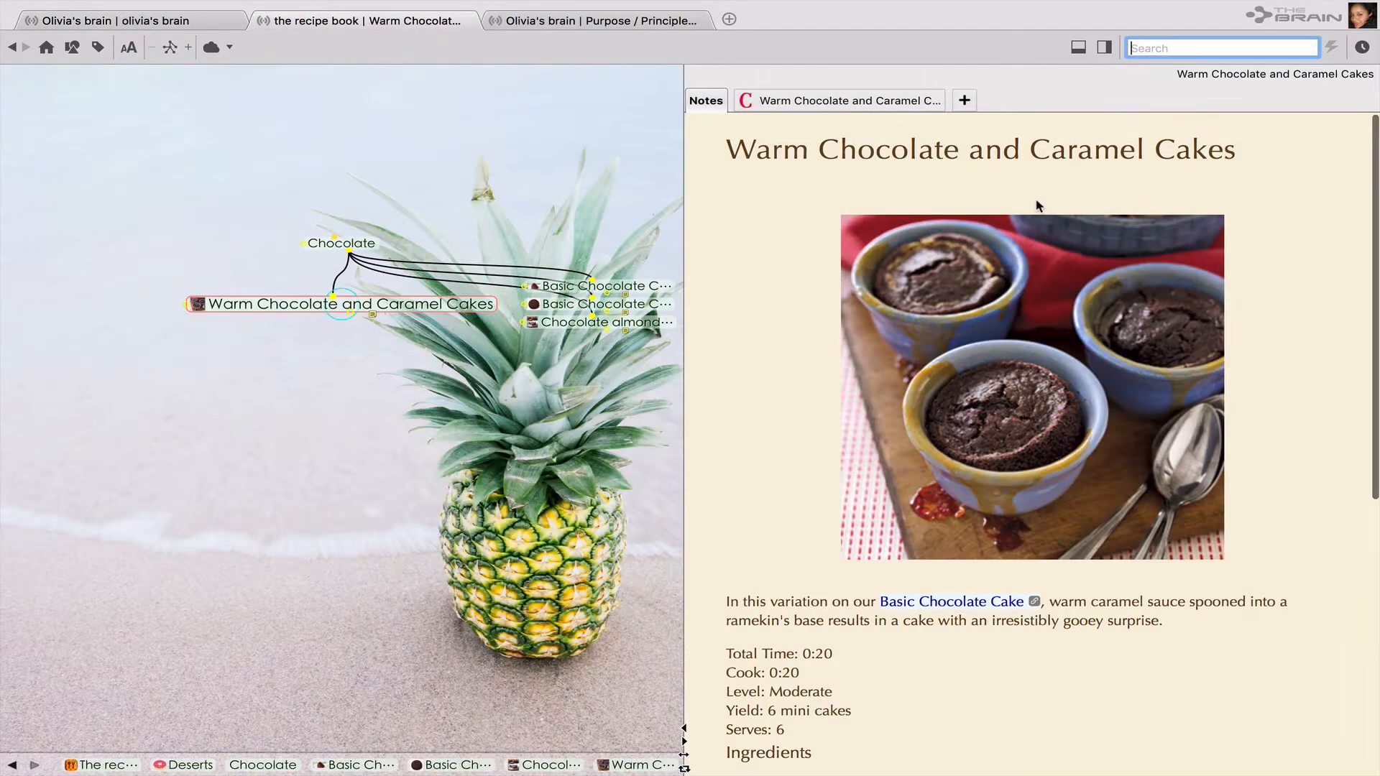
Look through the Warm Chocolate and Caramel Cakes recipe note and its attached Country Living web page.
scroll(1037, 200, "down", 5)
scroll(1037, 199, "down", 3)
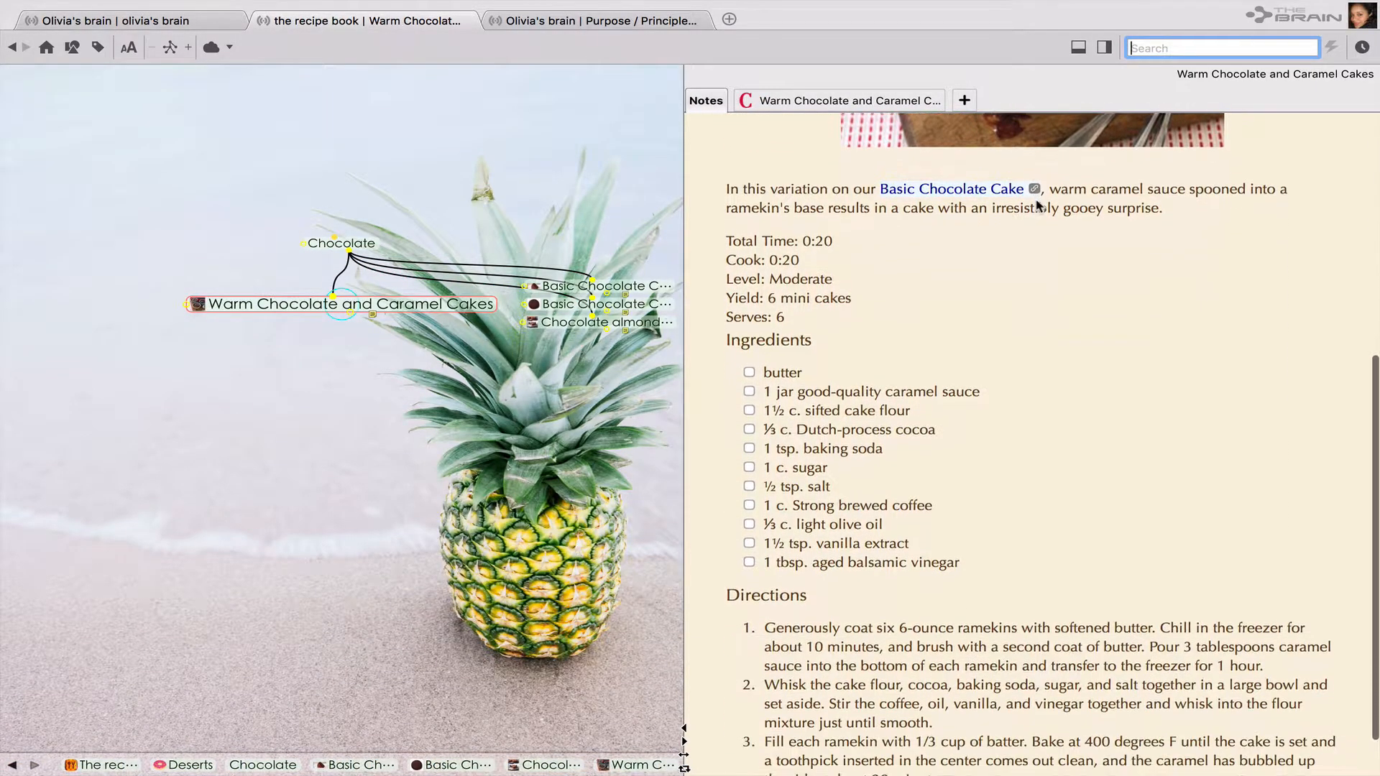
left_click(875, 102)
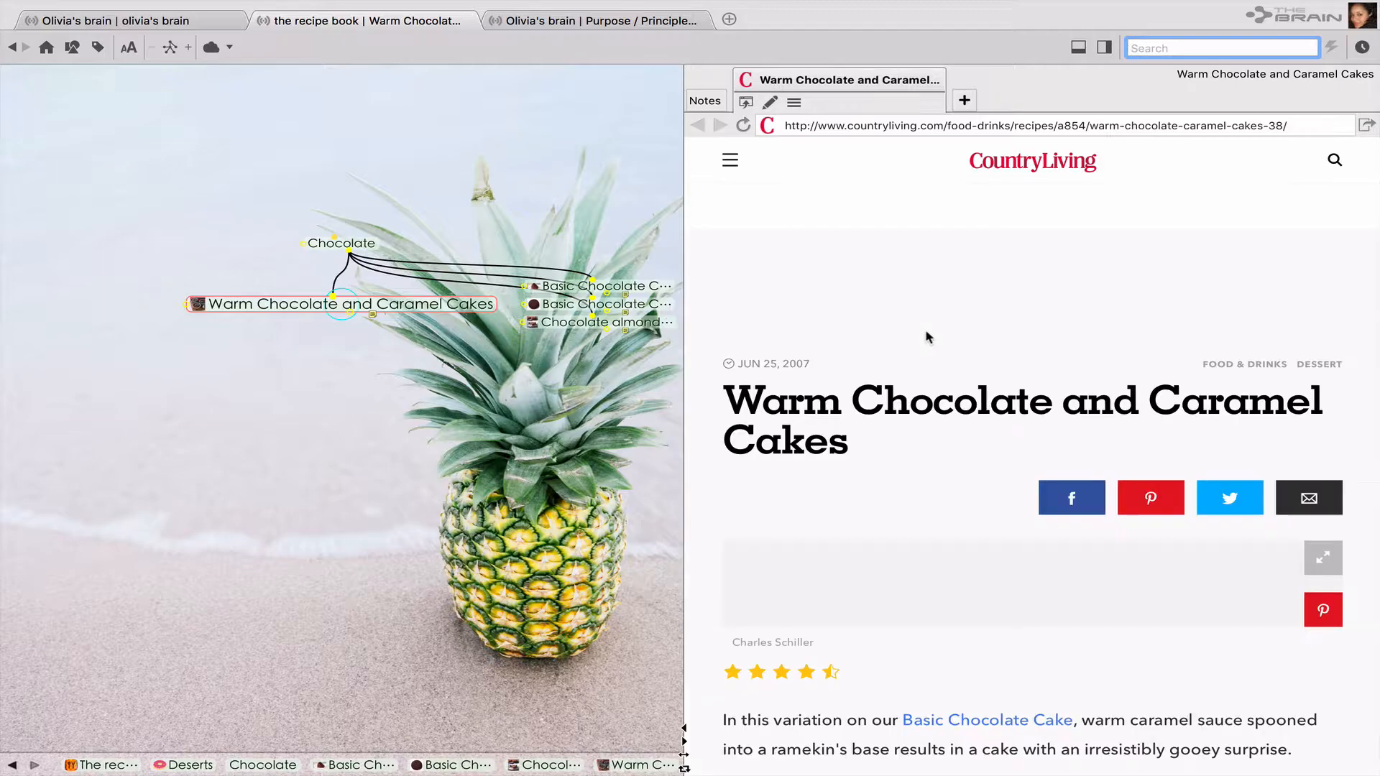
scroll(927, 338, "down", 6)
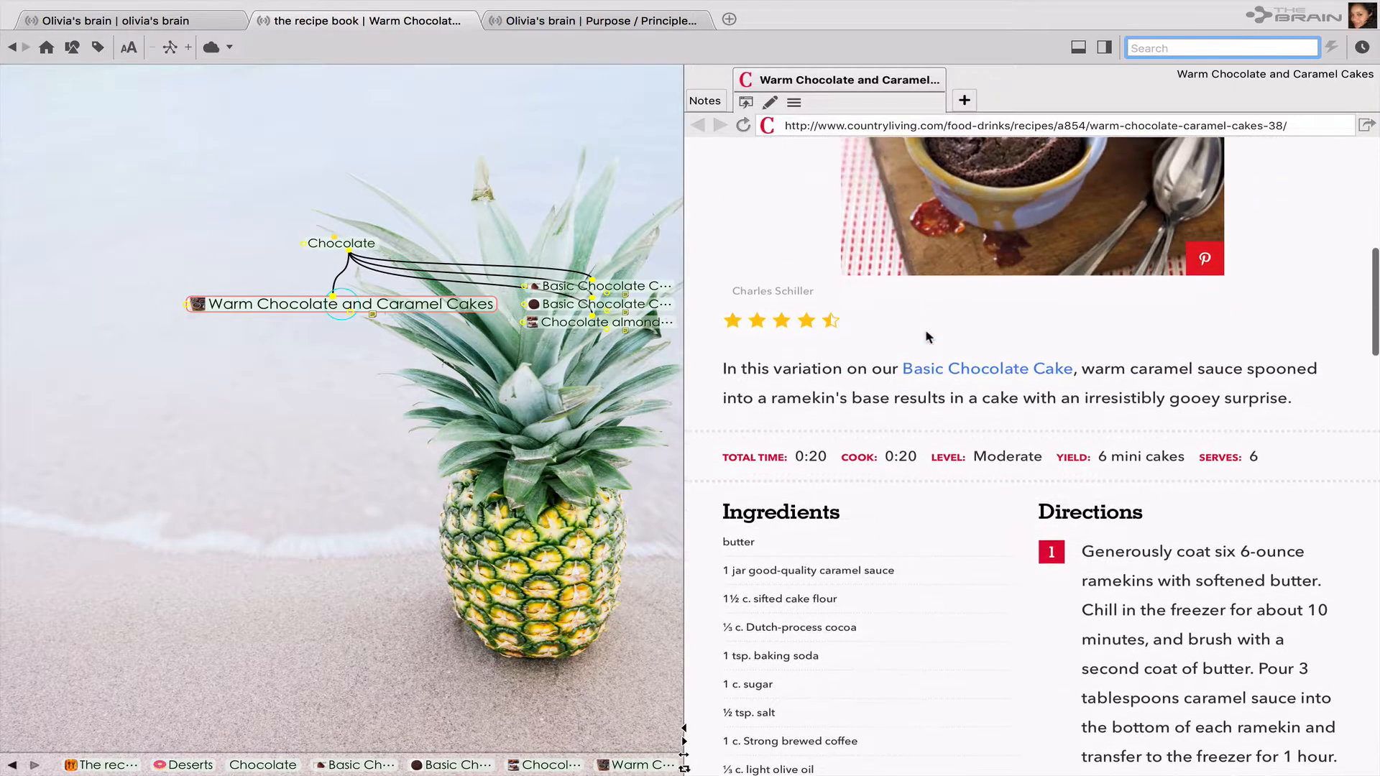
scroll(928, 338, "down", 5)
scroll(927, 337, "up", 8)
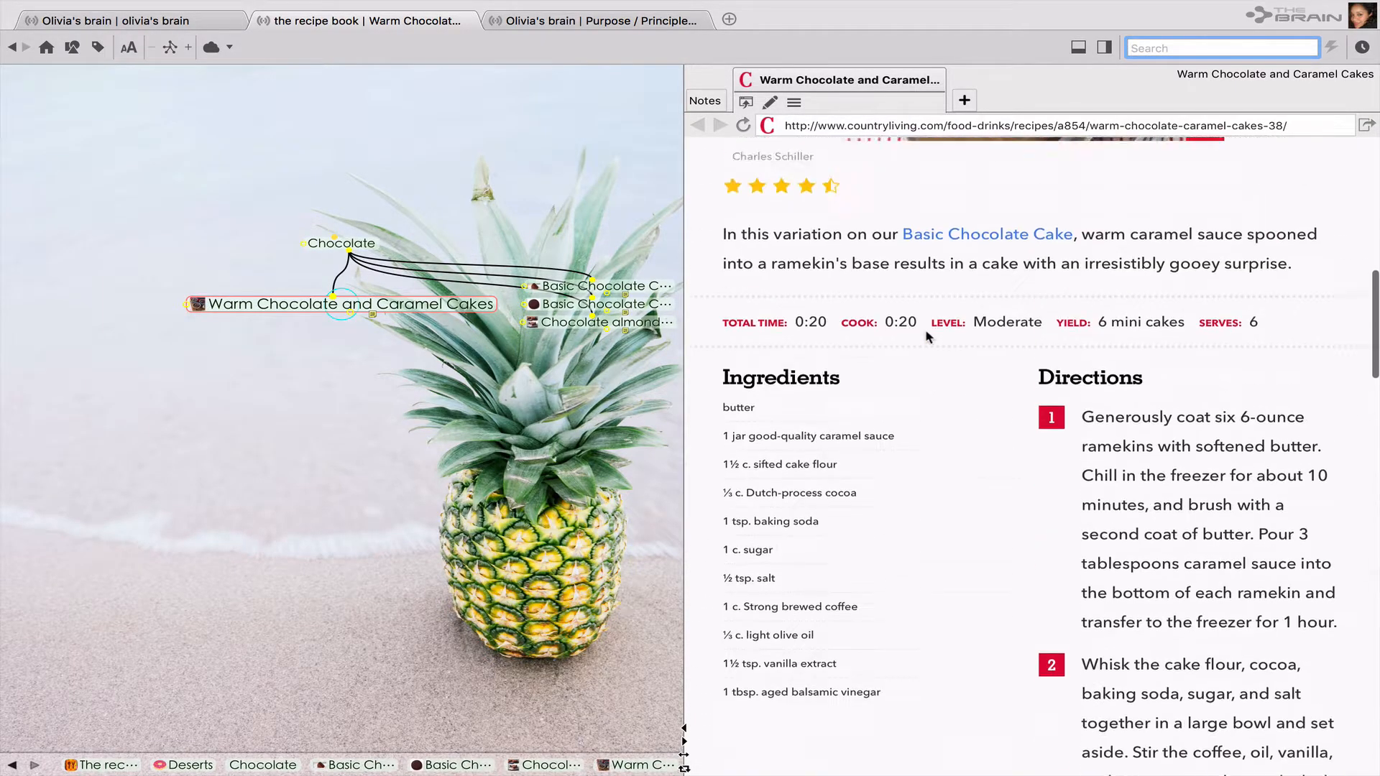
scroll(927, 337, "up", 6)
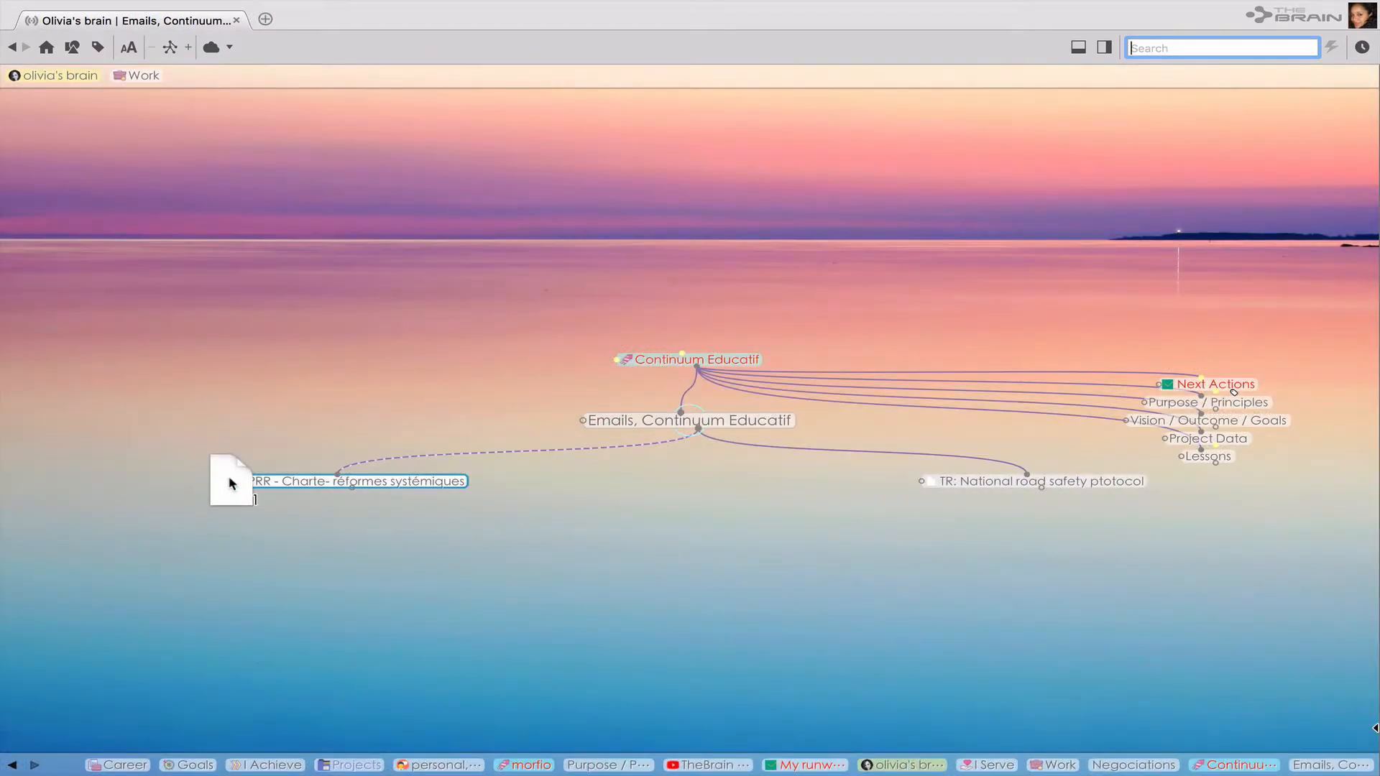
Add the Réforme systémique.xlsx attachment from the PPRR - Charte- réformes systémiques e-mail as a child thought of that e-mail's thought.
left_click(230, 482)
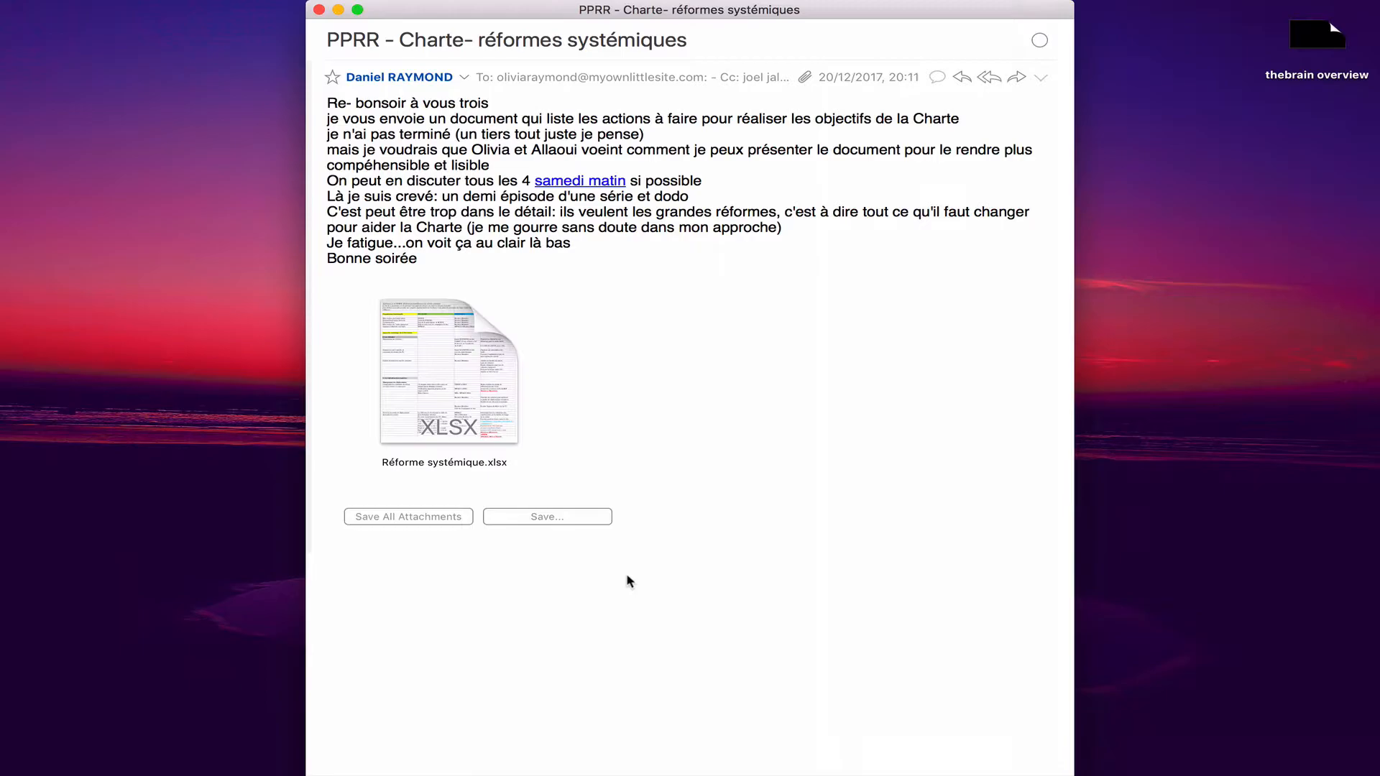
left_click_drag(448, 396, 1214, 331)
key("ctrl+Right")
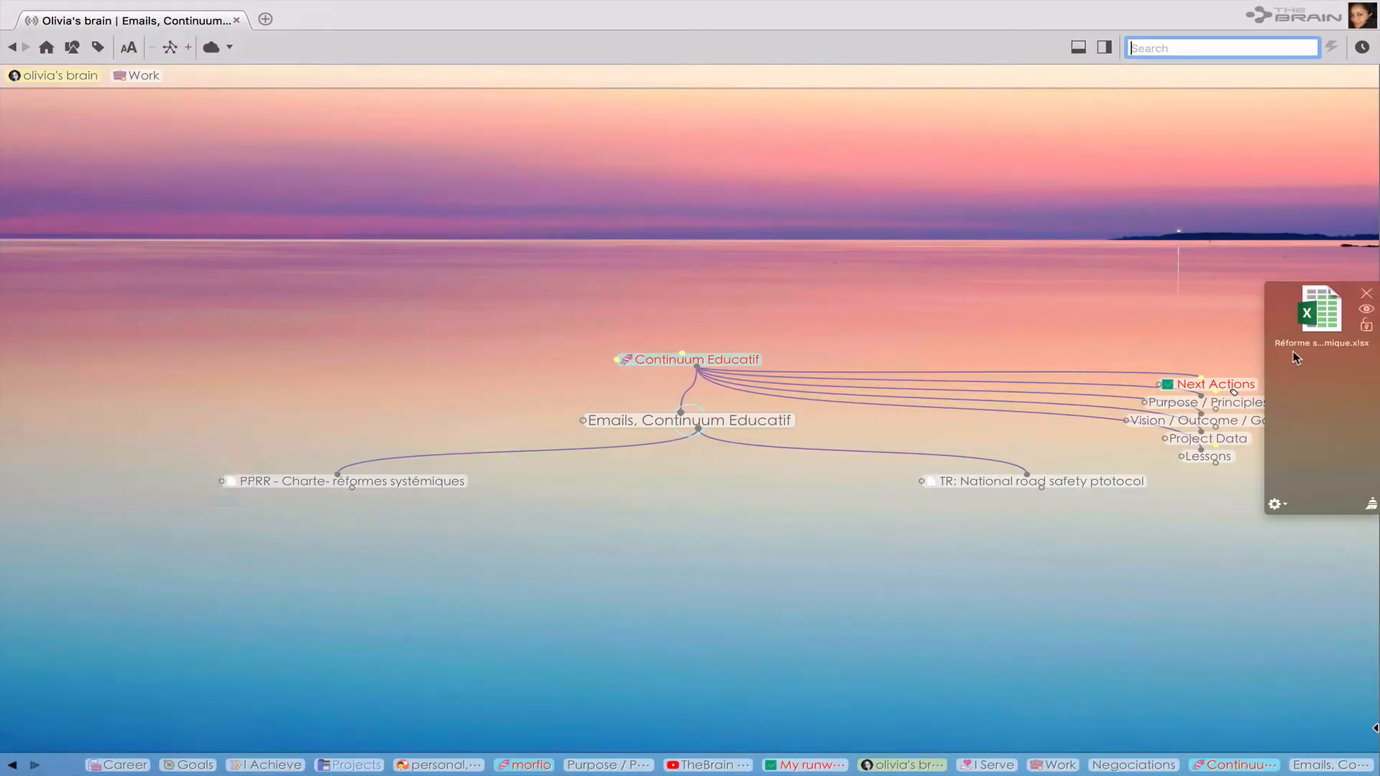
left_click(419, 477)
left_click_drag(1321, 309, 710, 476)
mouse_move(626, 487)
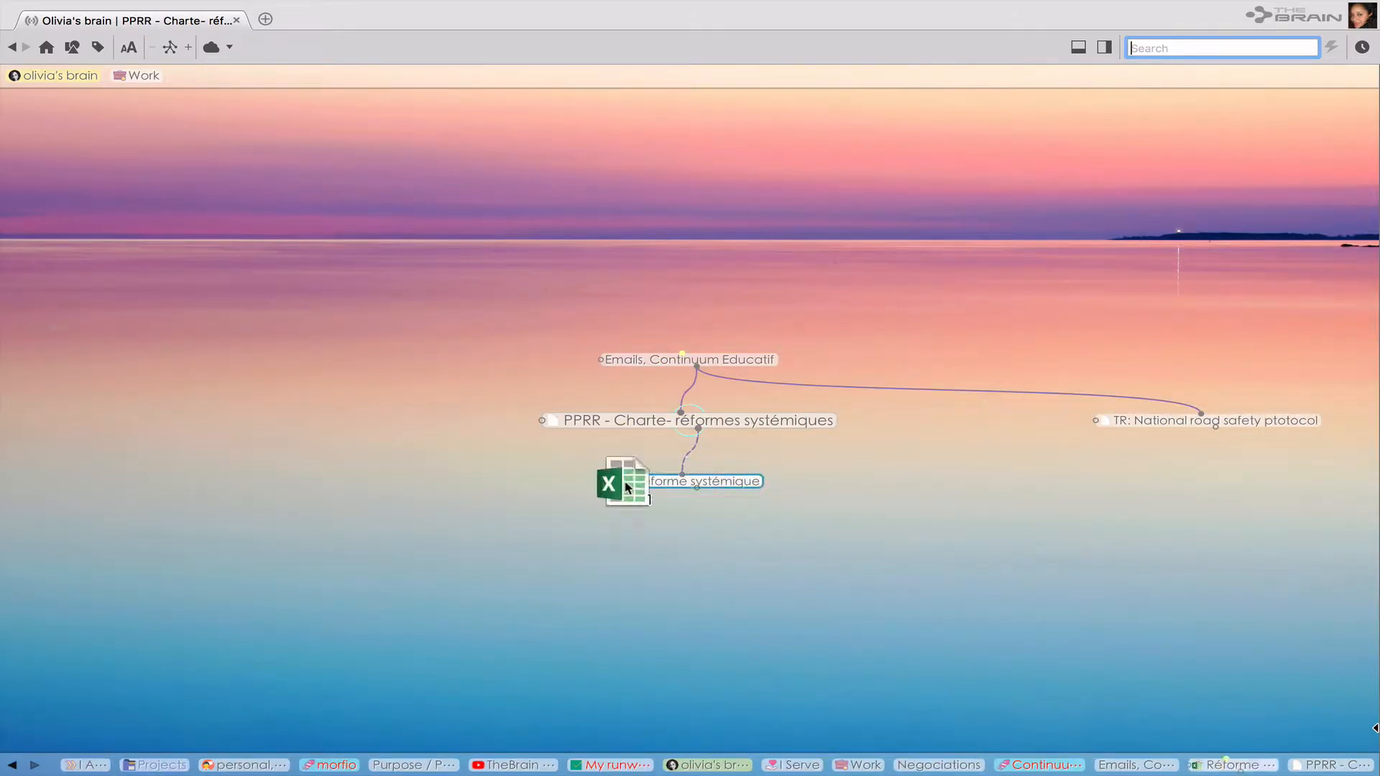
Open the Réforme systémique spreadsheet and the "all presentations, Continuum Educatif" Devonthink item from their thoughts.
left_click(625, 488)
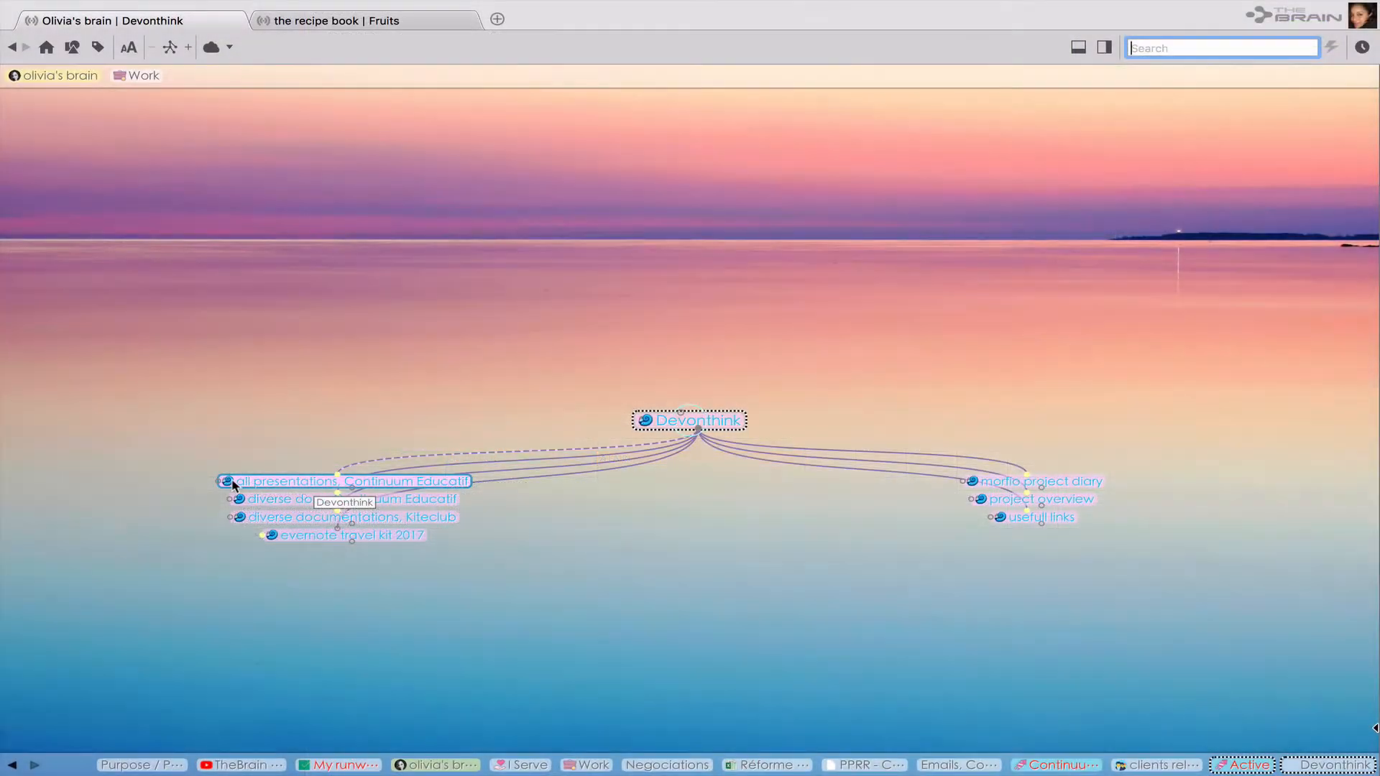
left_click(231, 481)
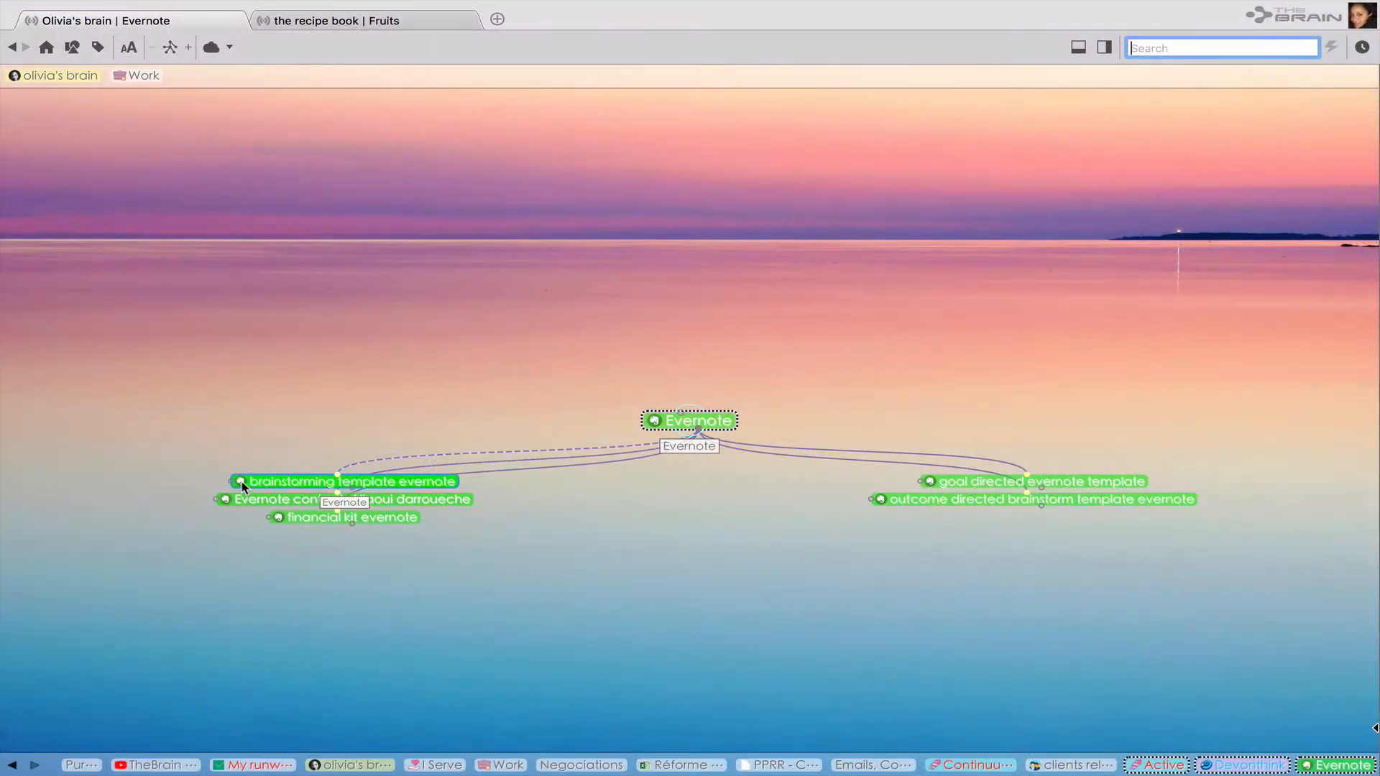
Look through the linked Evernote notes for the initial brainstorm template and the contact's identity page from the Evernote-type thoughts.
left_click(279, 517)
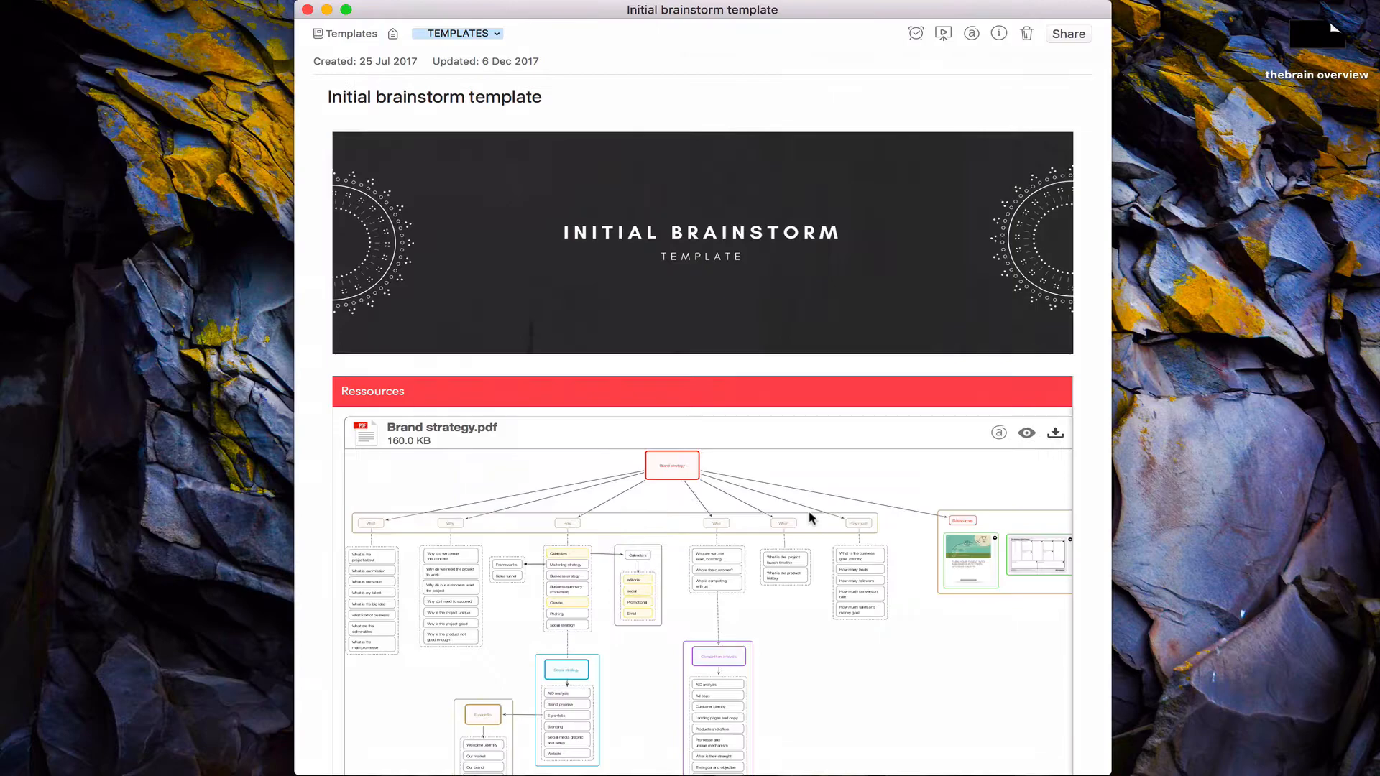
scroll(791, 546, "down", 10)
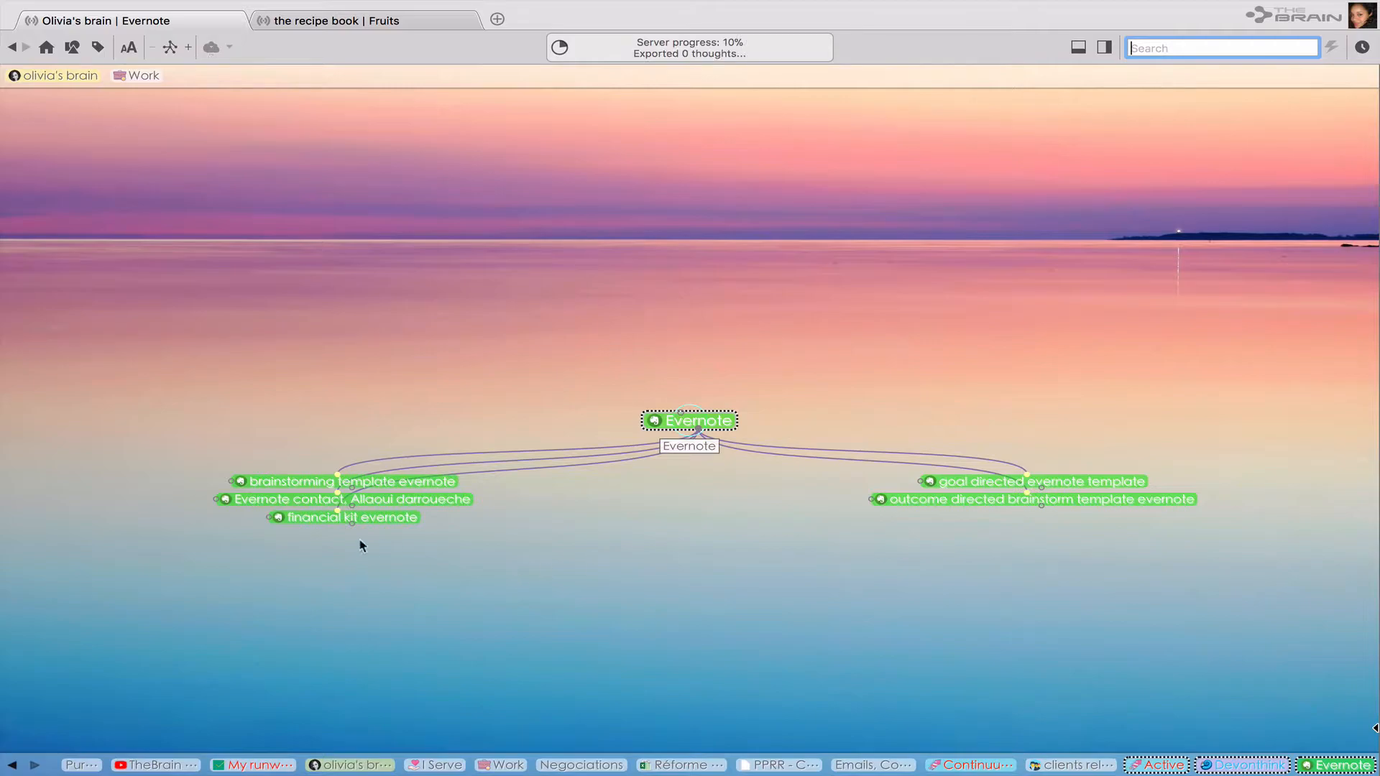
left_click(223, 499)
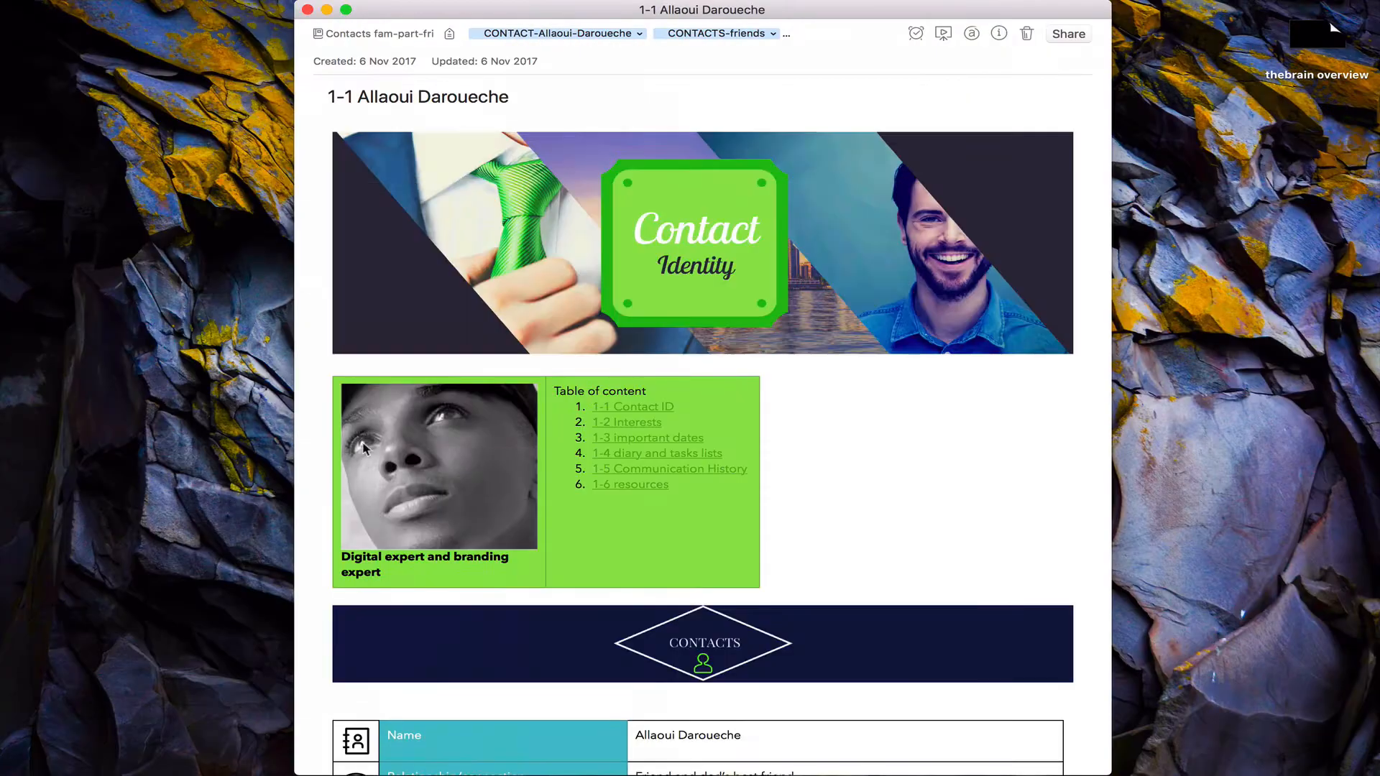
scroll(840, 513, "down", 10)
scroll(837, 510, "up", 9)
scroll(835, 509, "up", 2)
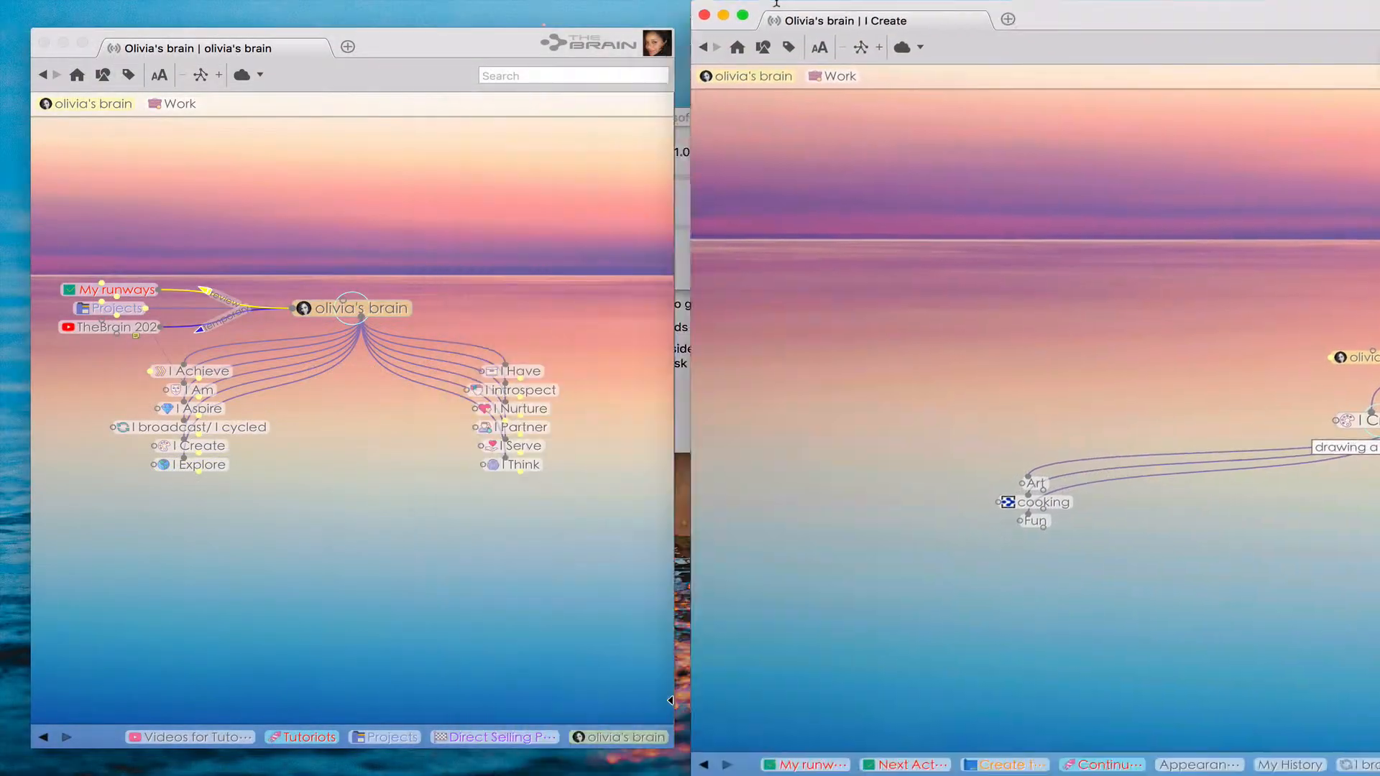
Bring the Microsoft AutoUpdate window out from behind the two brain windows and minimize it.
mouse_move(633, 36)
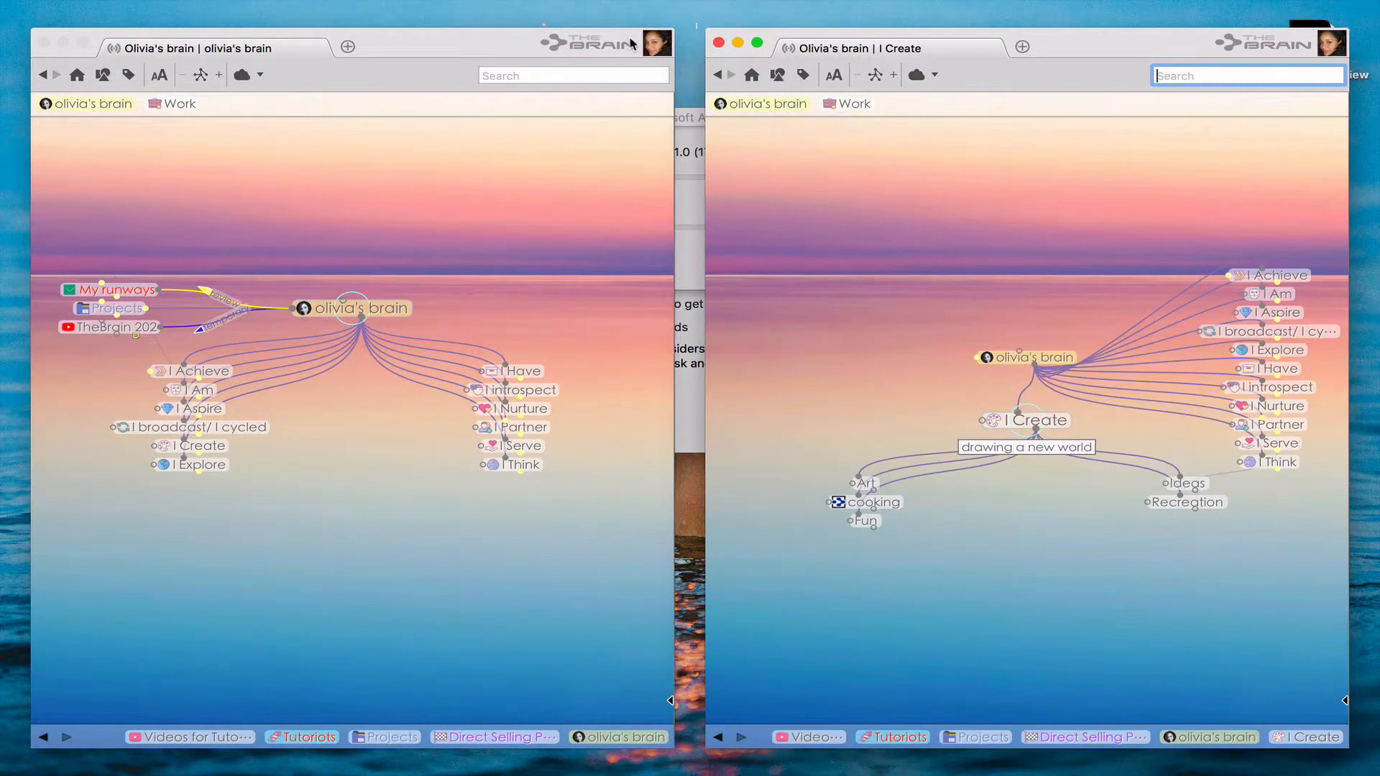
left_click(692, 327)
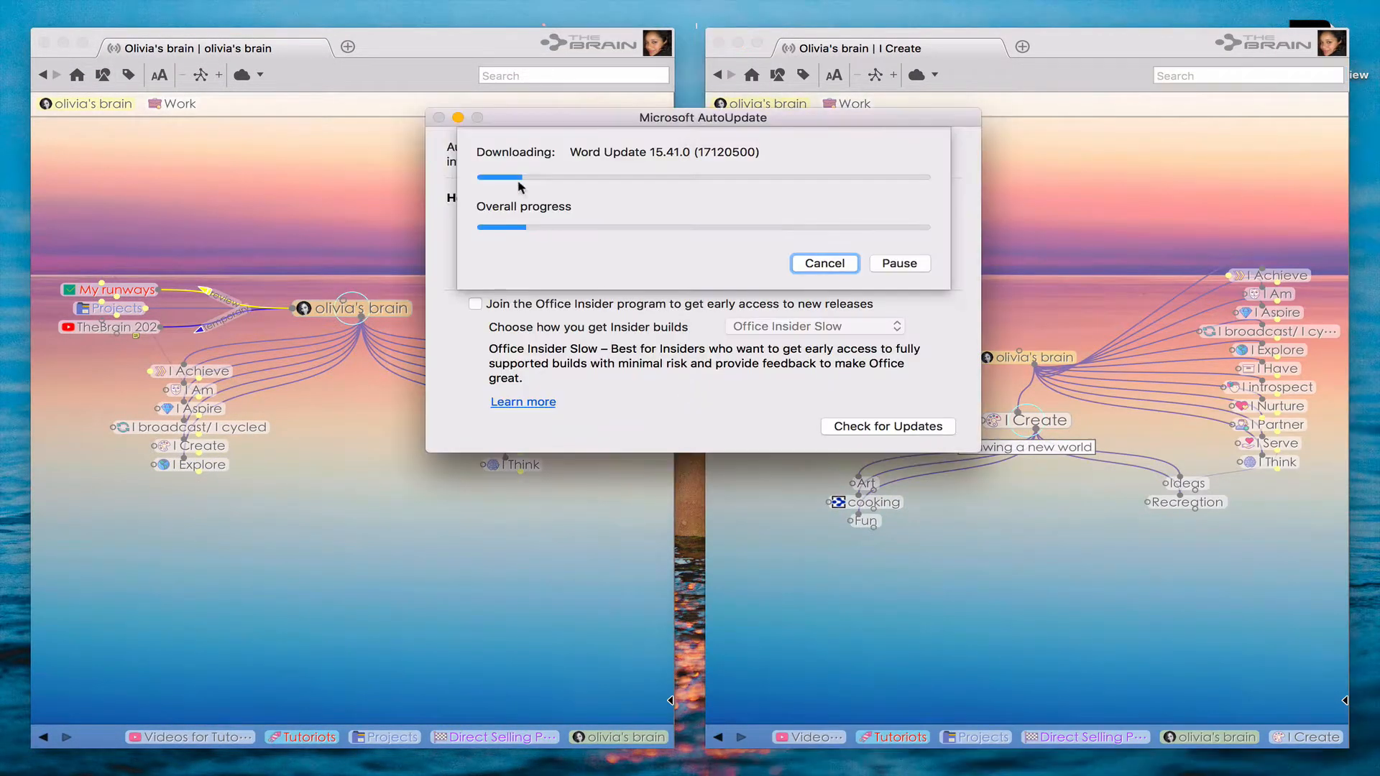
left_click(458, 118)
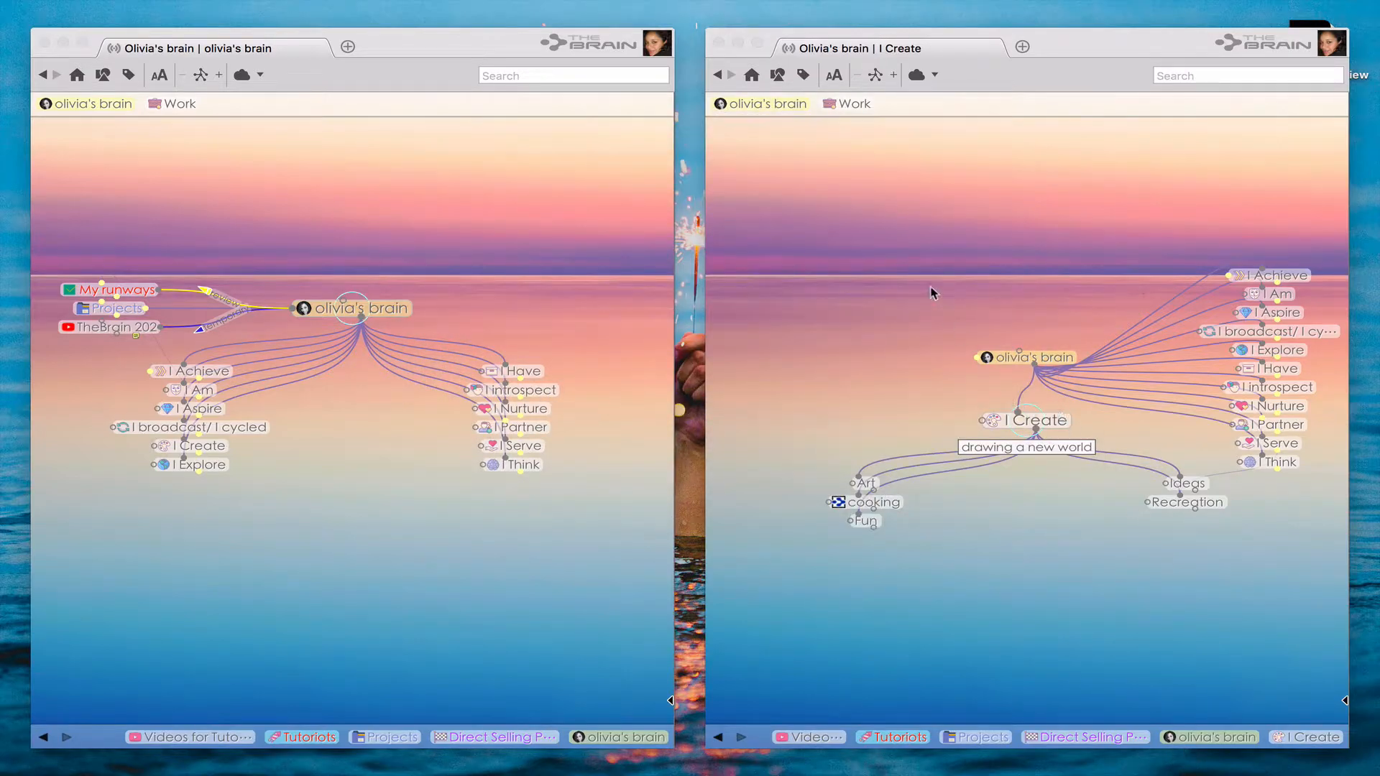
Open the recipe book brain in a new tab and look through the Chicken Lasagna note.
left_click(1023, 47)
scroll(992, 606, "up", 2)
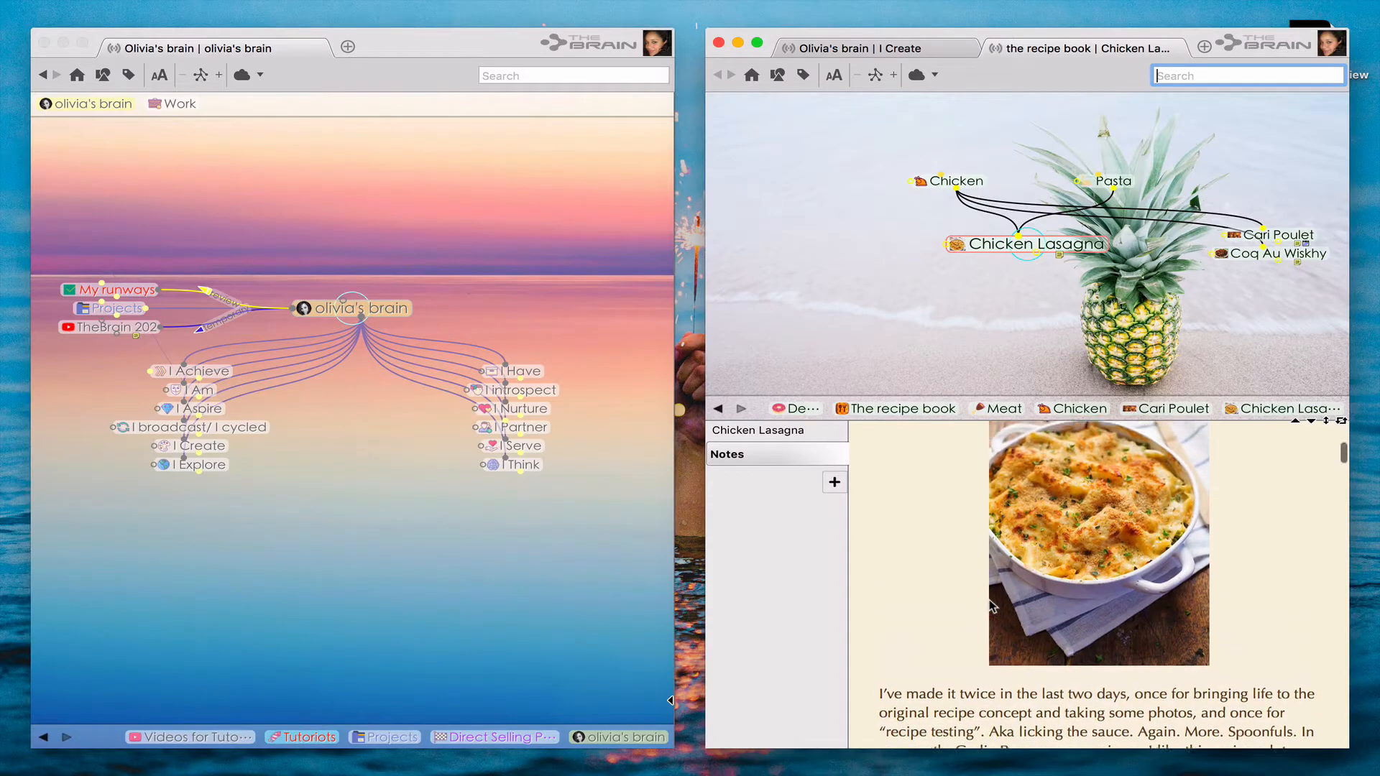
scroll(992, 606, "up", 3)
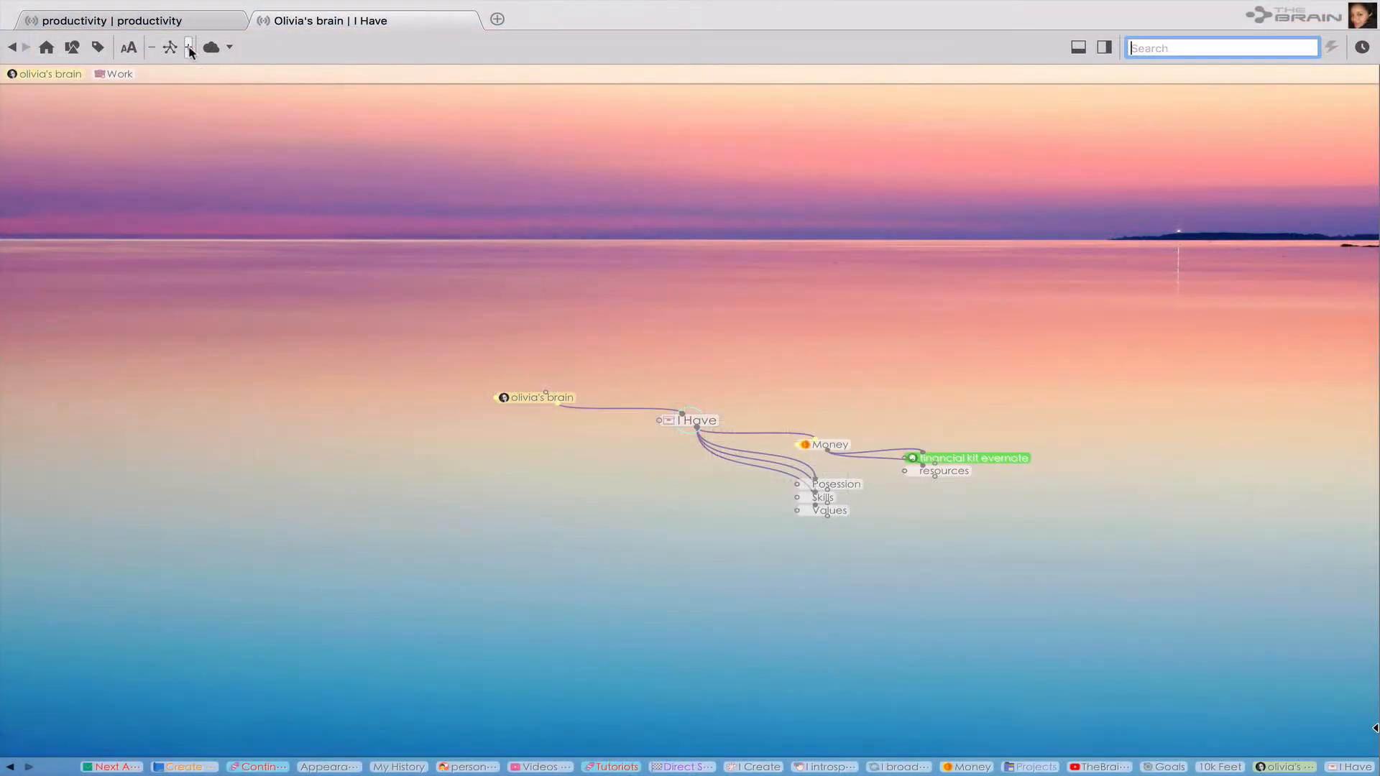
Make olivia's brain the active thought in the outline and collapse the outline by one level.
left_click(520, 399)
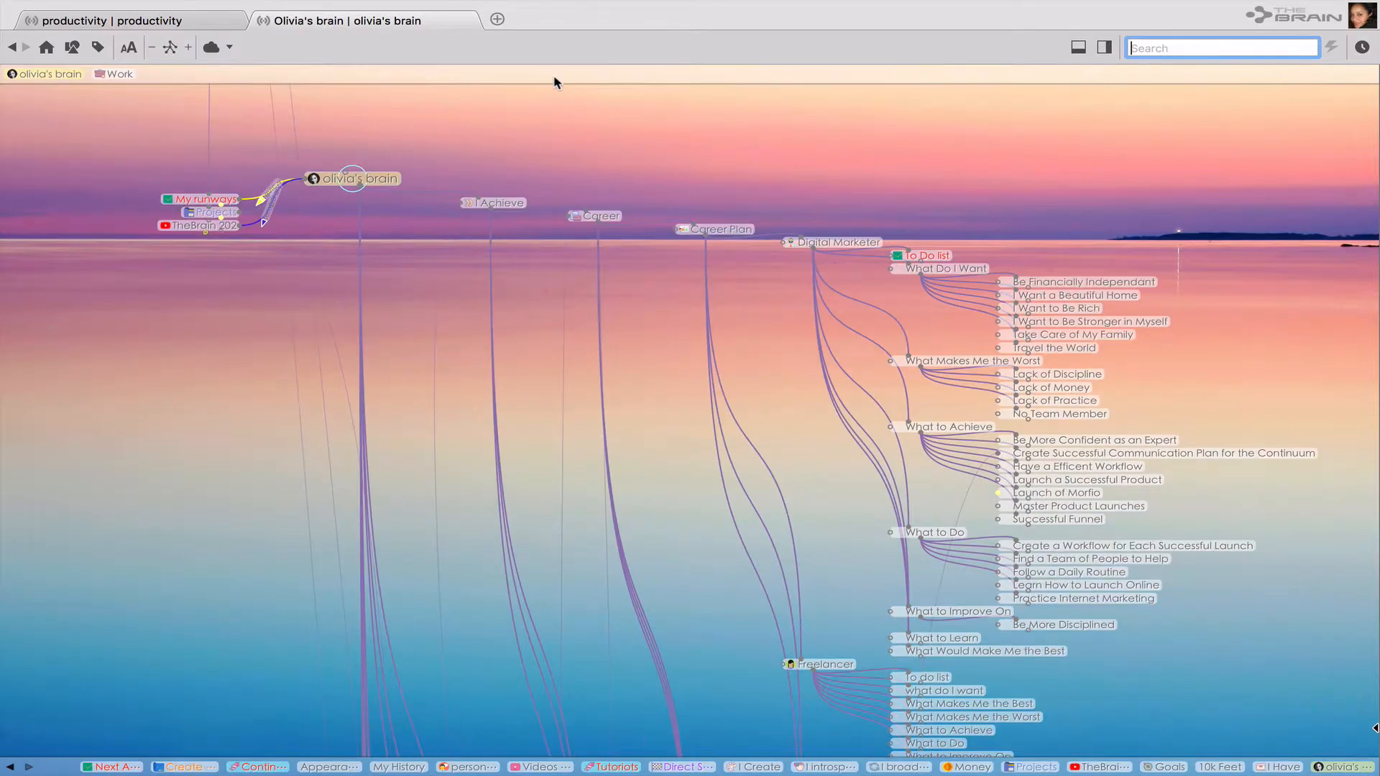
left_click(153, 49)
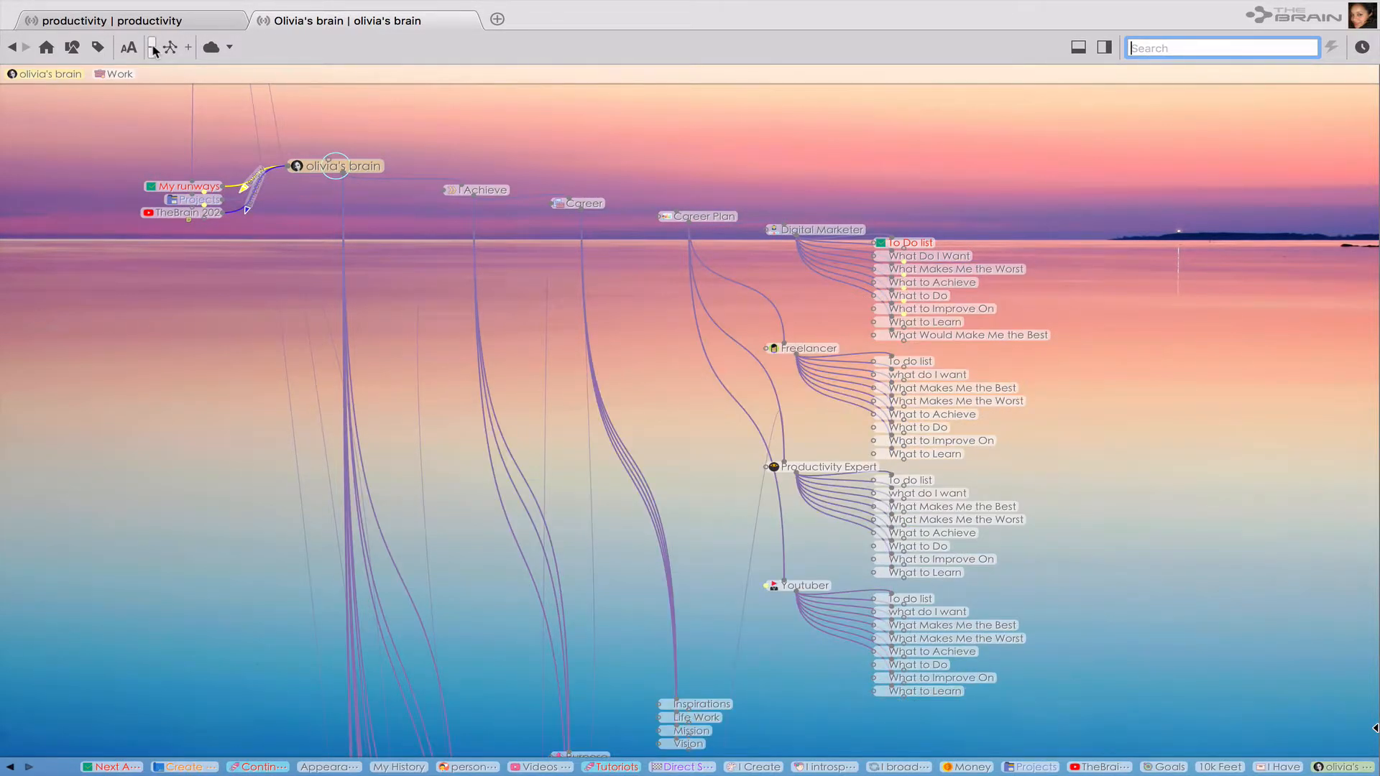
Switch the olivia's brain layout to Mind Map and collapse it level by level to its direct children.
left_click(189, 49)
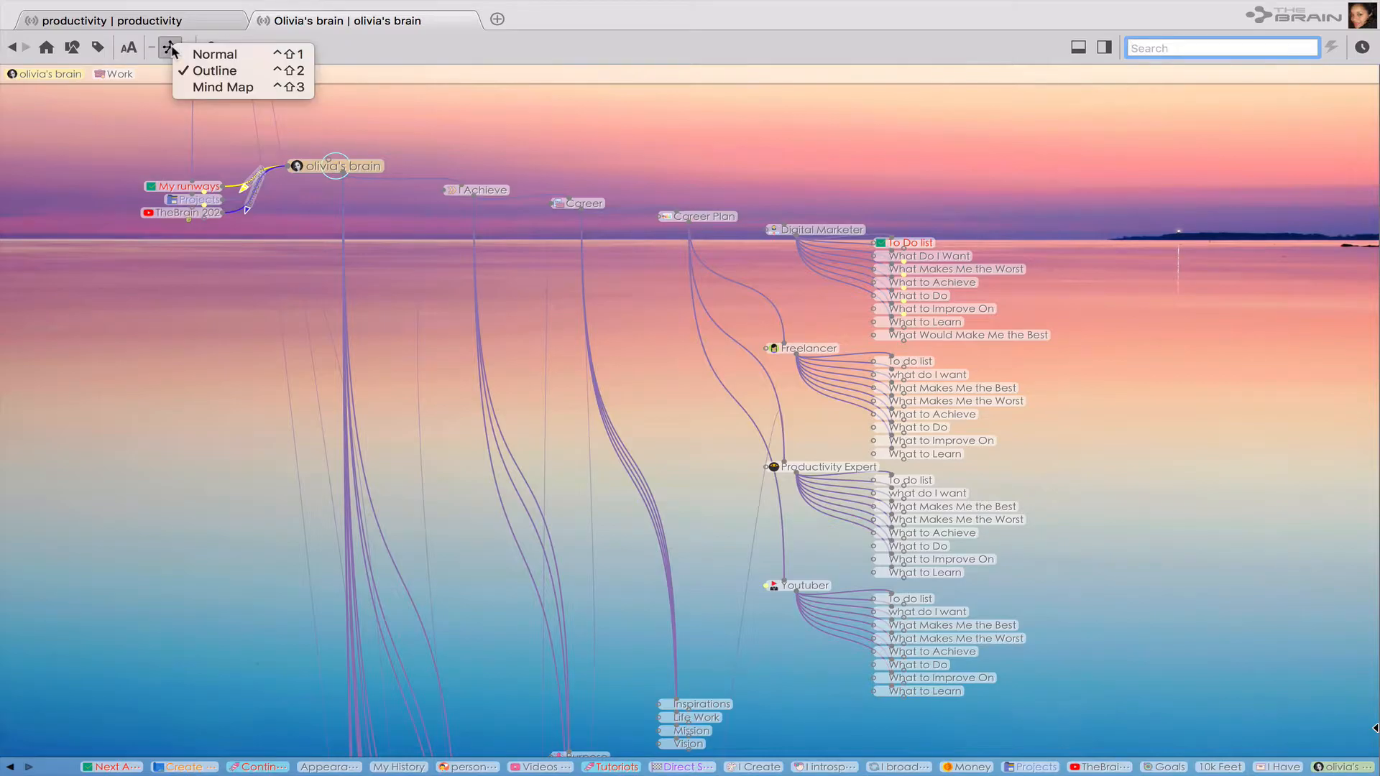
left_click(225, 88)
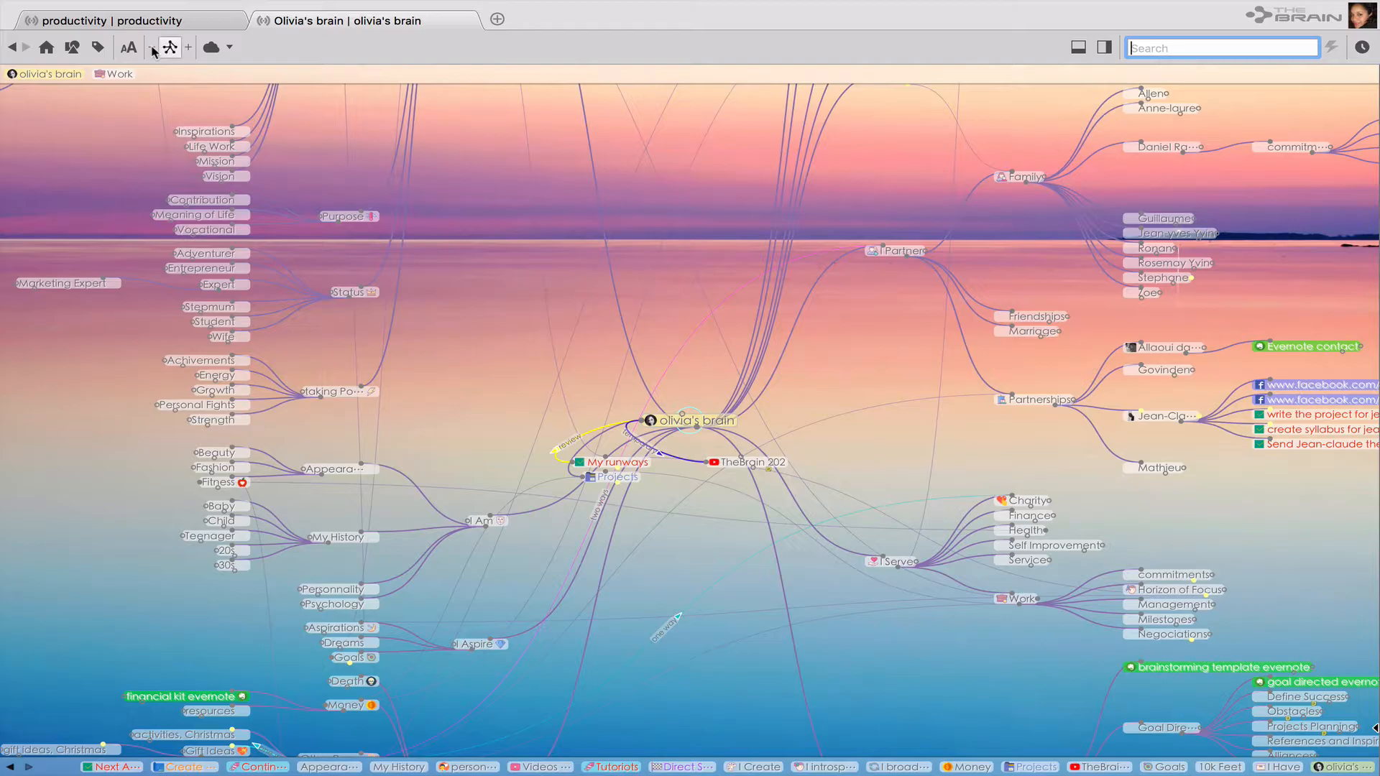
left_click(152, 49)
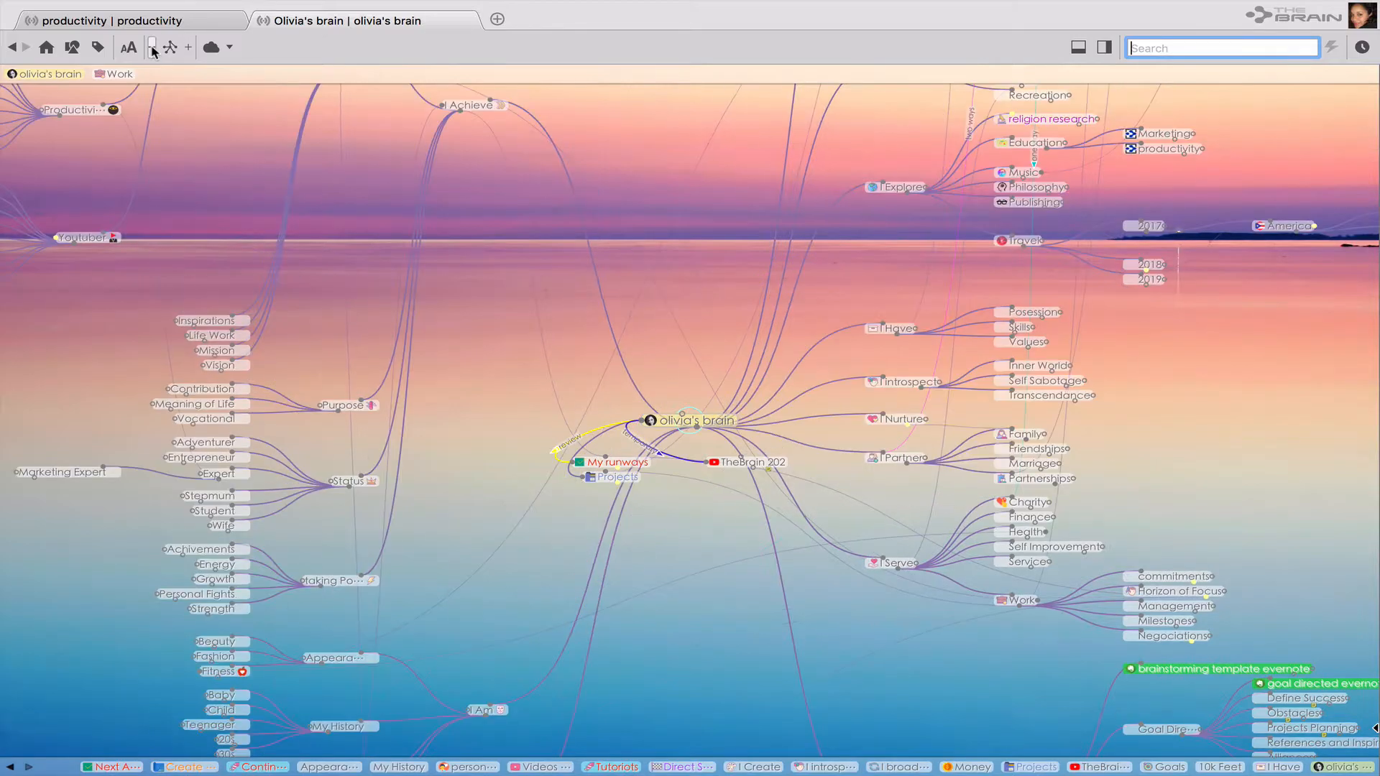
left_click(151, 49)
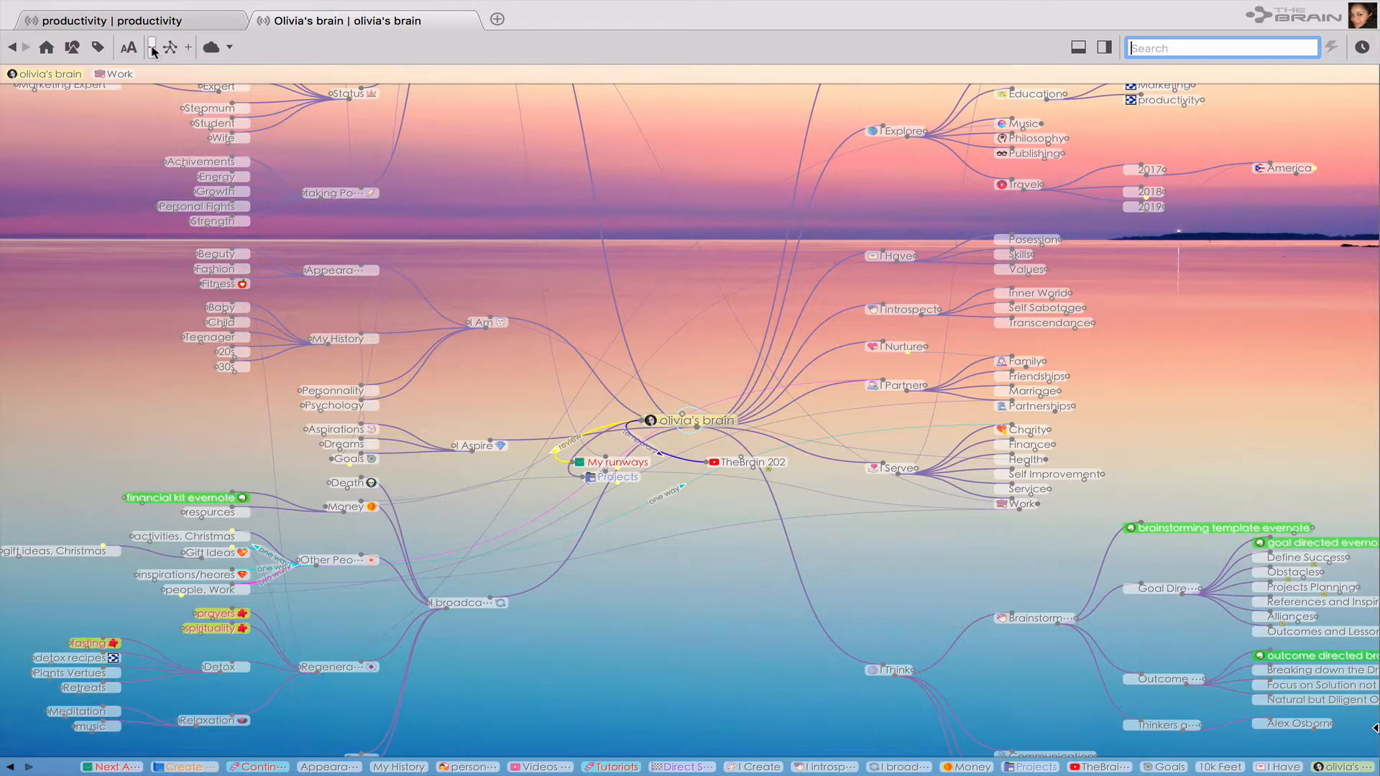
left_click(152, 49)
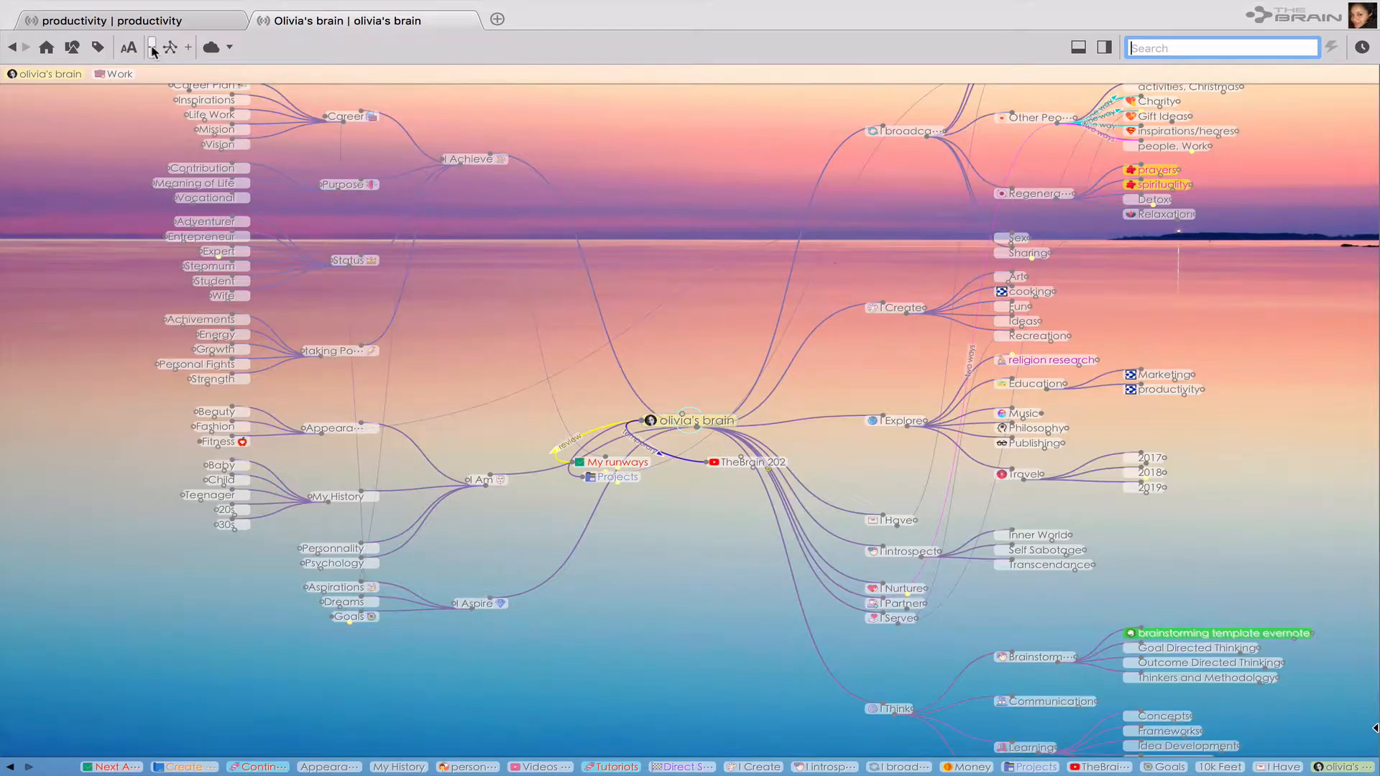
left_click(152, 49)
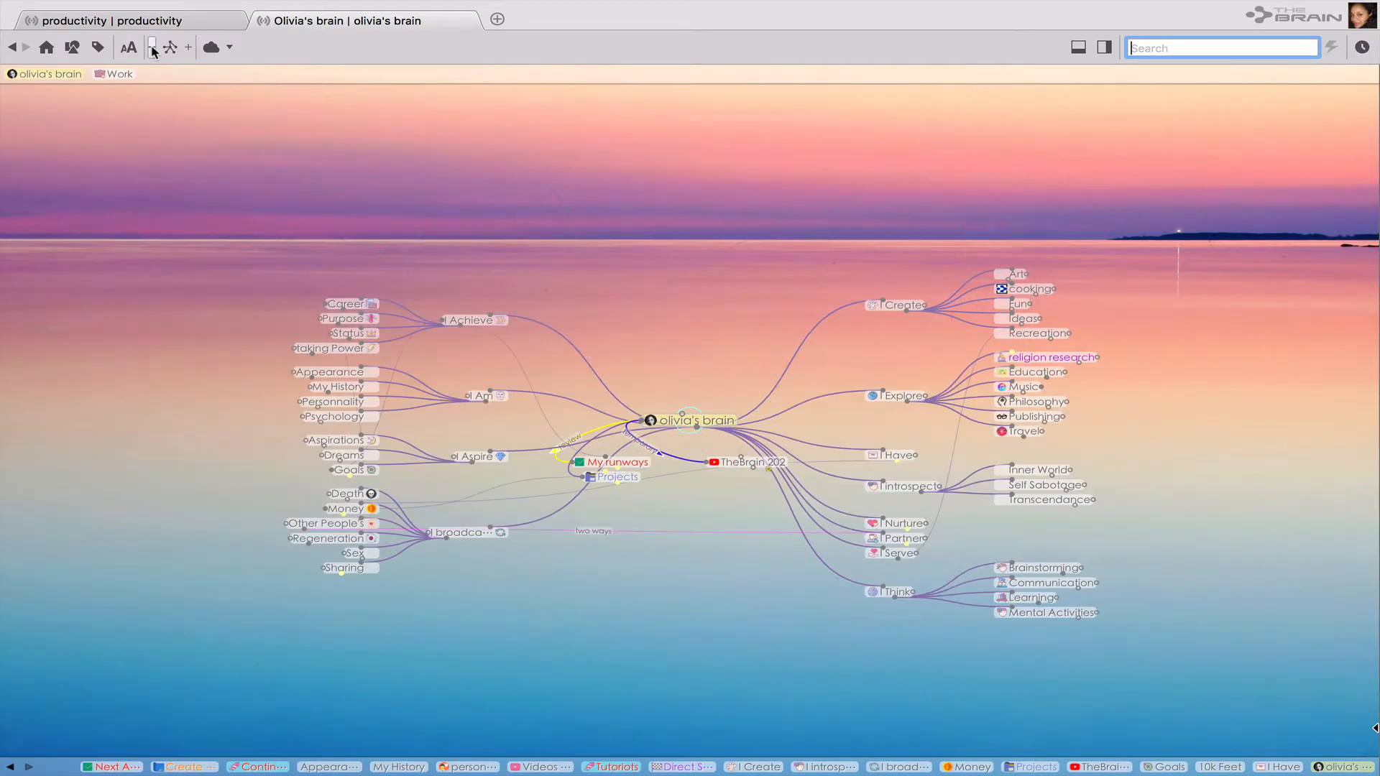
left_click(151, 49)
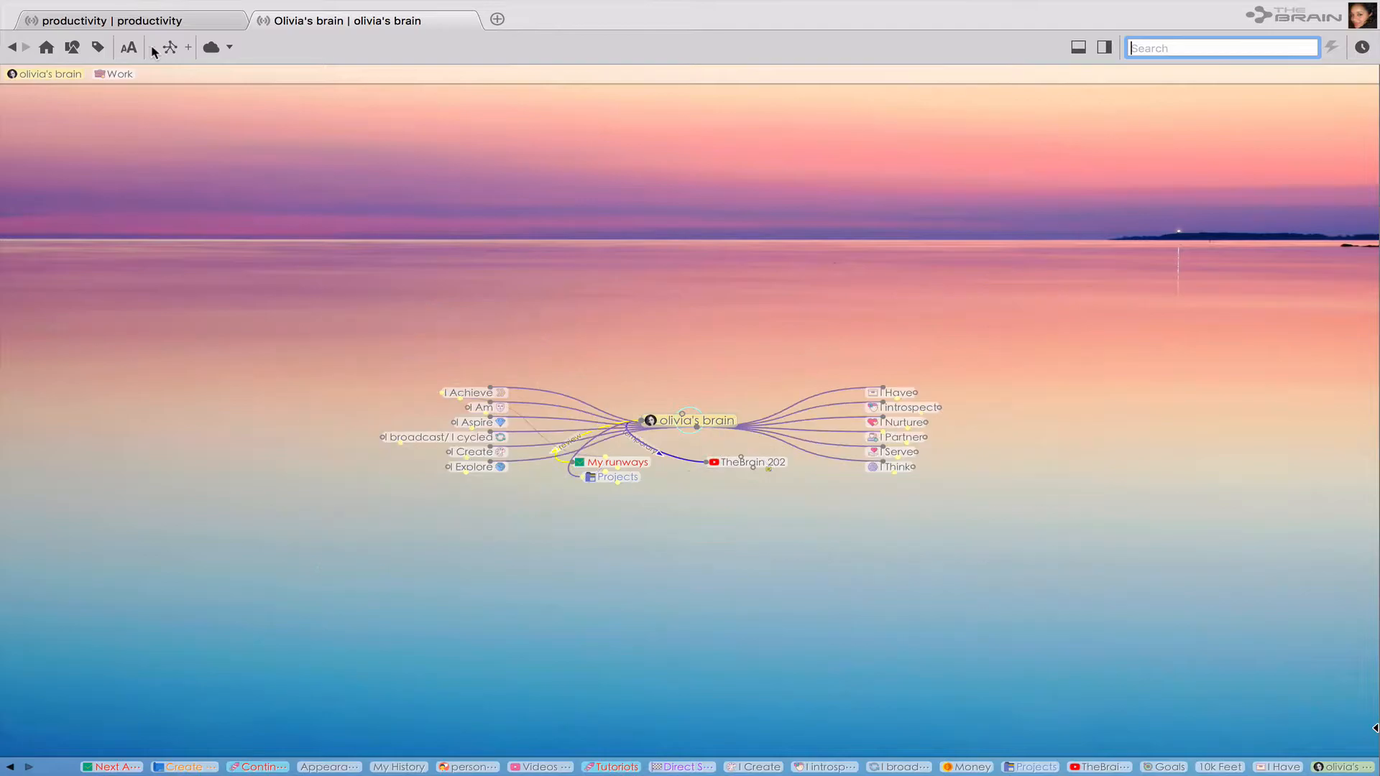
mouse_move(1006, 6)
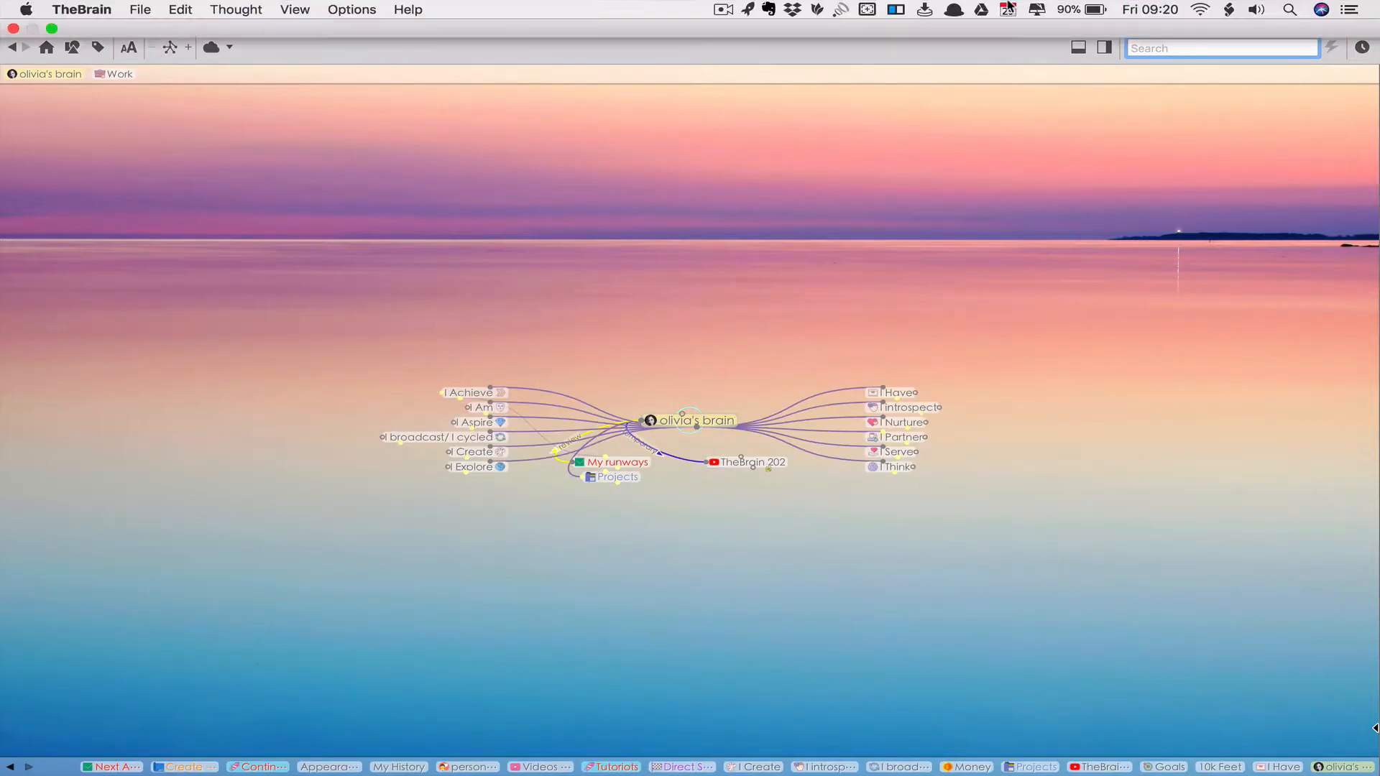
left_click(724, 9)
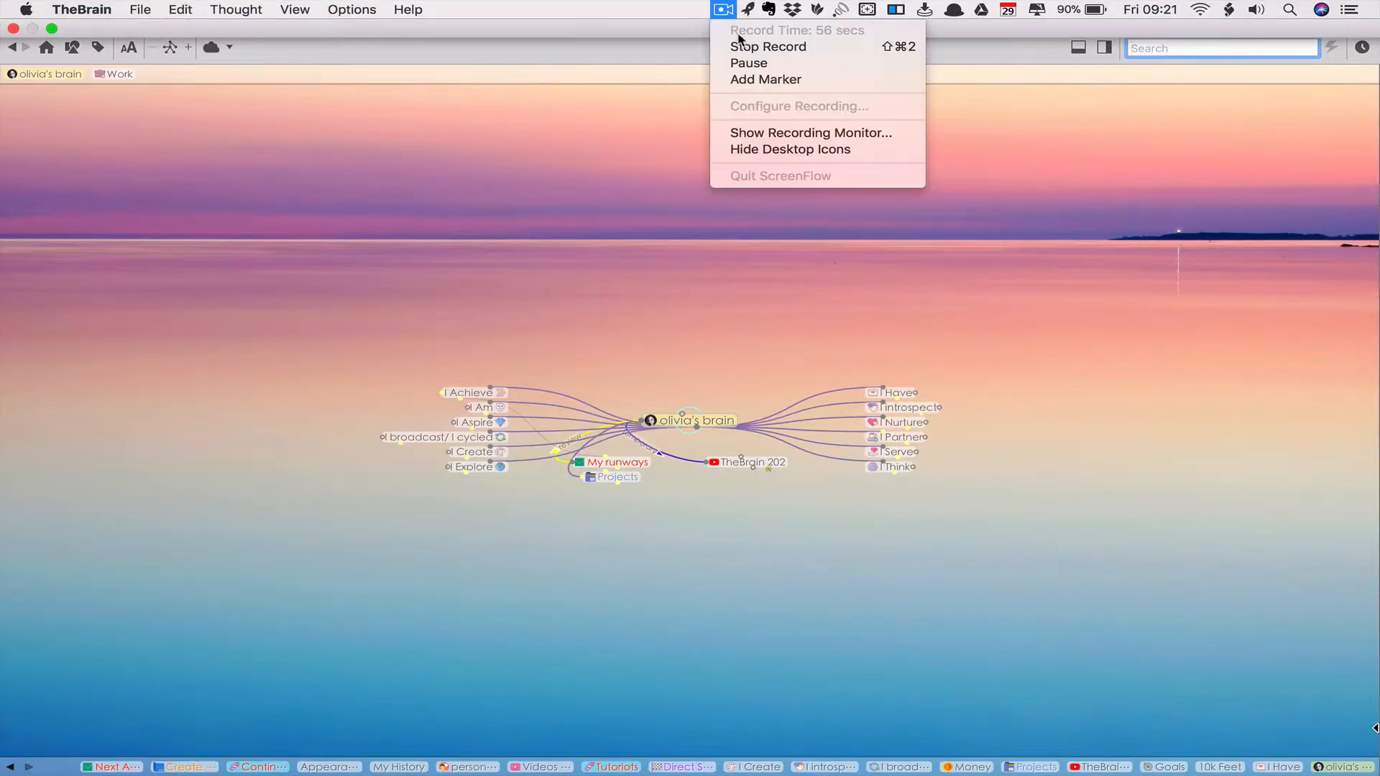
left_click(762, 48)
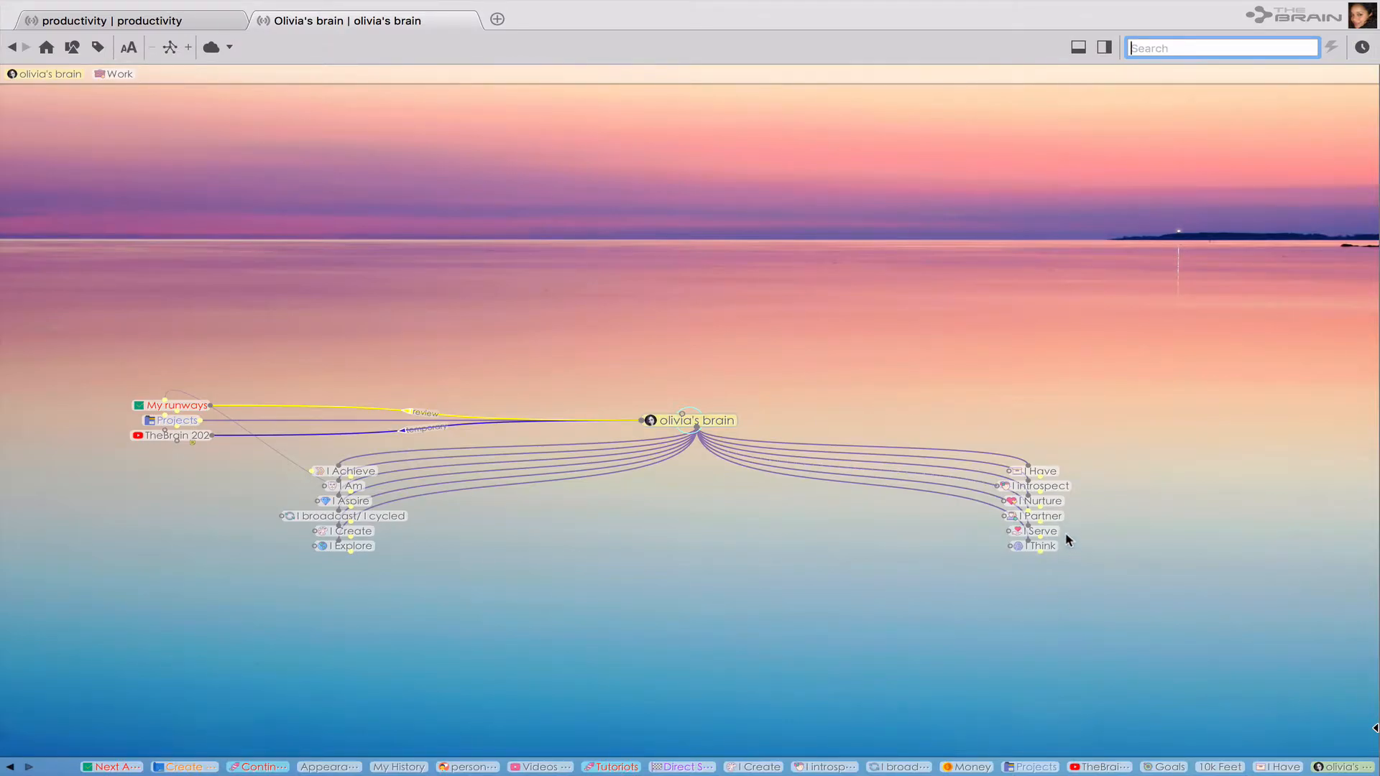
Navigate from olivia's brain through I Partner and Partnerships to a partner's thought.
left_click(1043, 516)
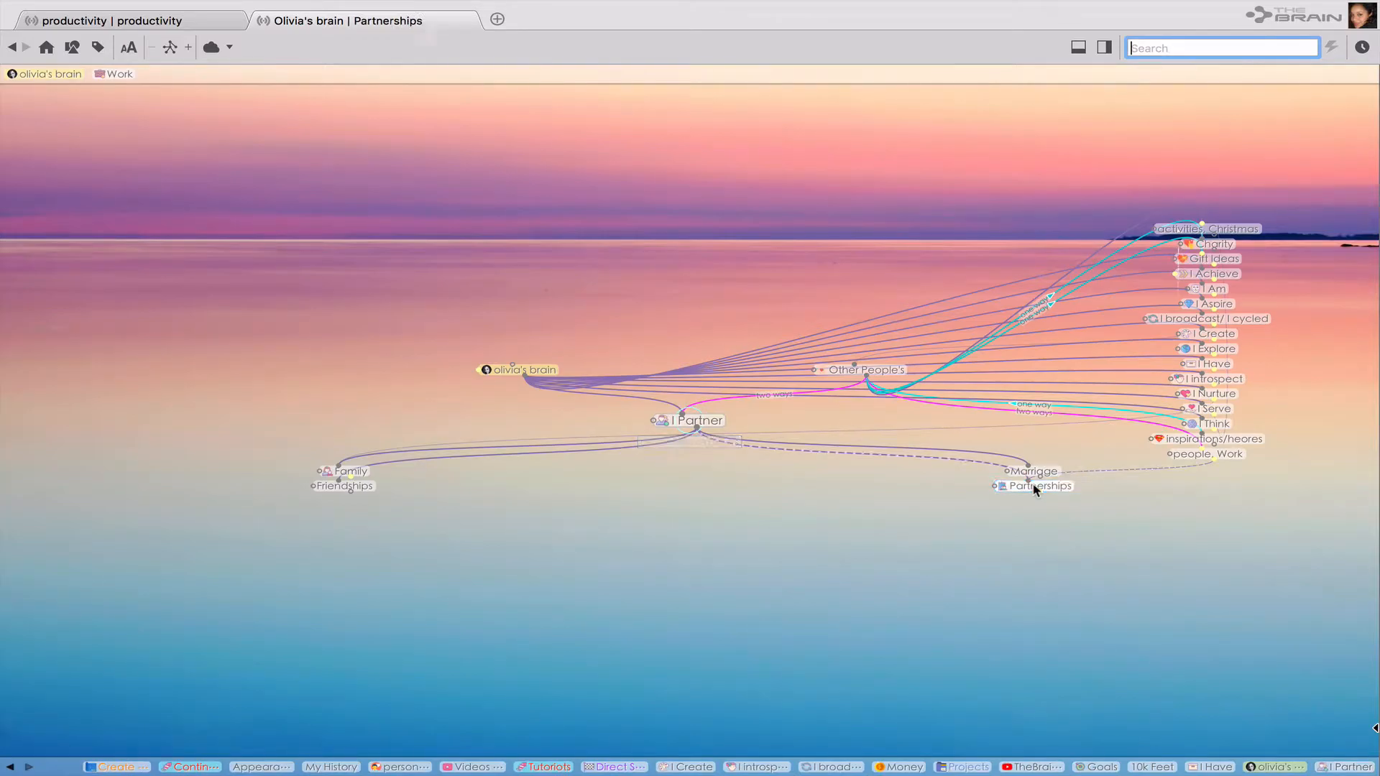
left_click(1035, 487)
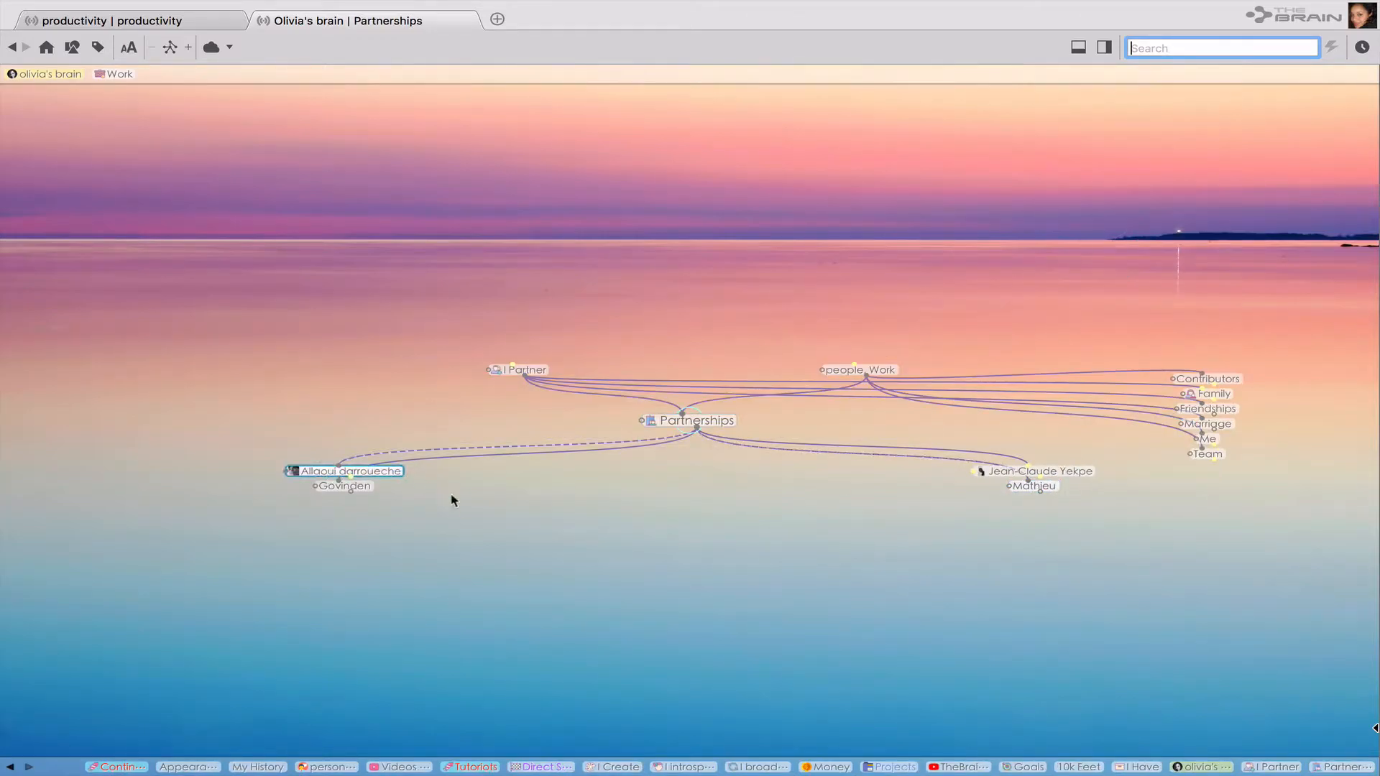
left_click(1010, 474)
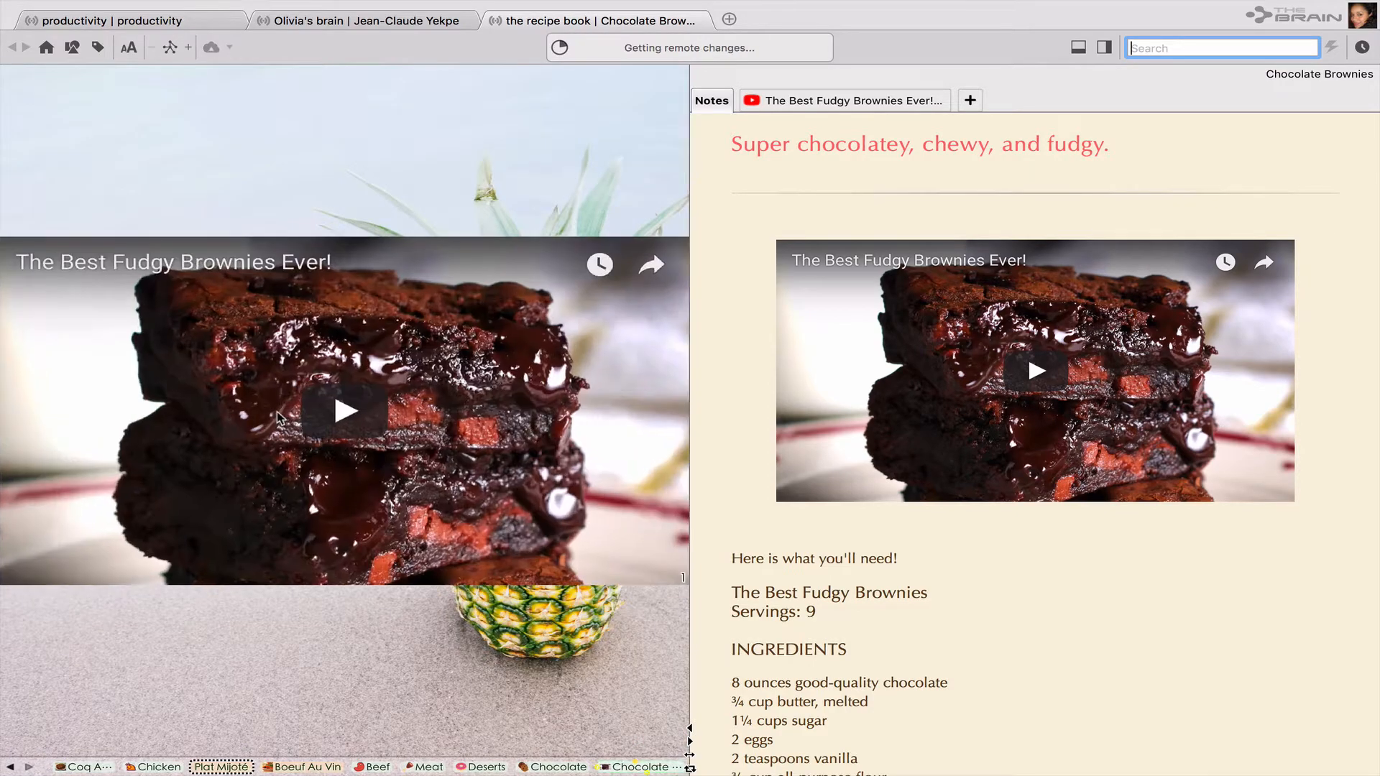
left_click(893, 9)
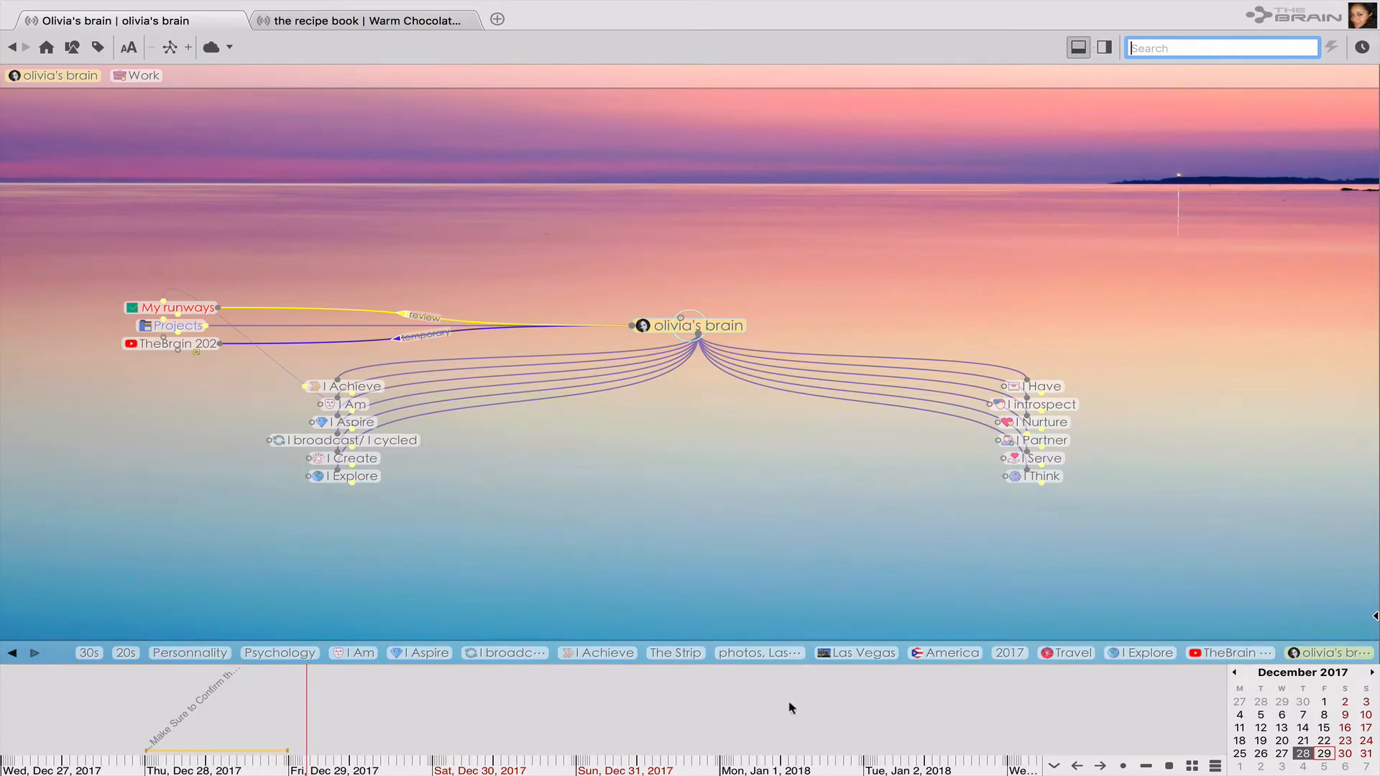
Examine the timeline's events around late December 2017, zooming out from days to months and moving ahead into early 2018.
scroll(791, 708, "left", 5)
scroll(791, 708, "left", 10)
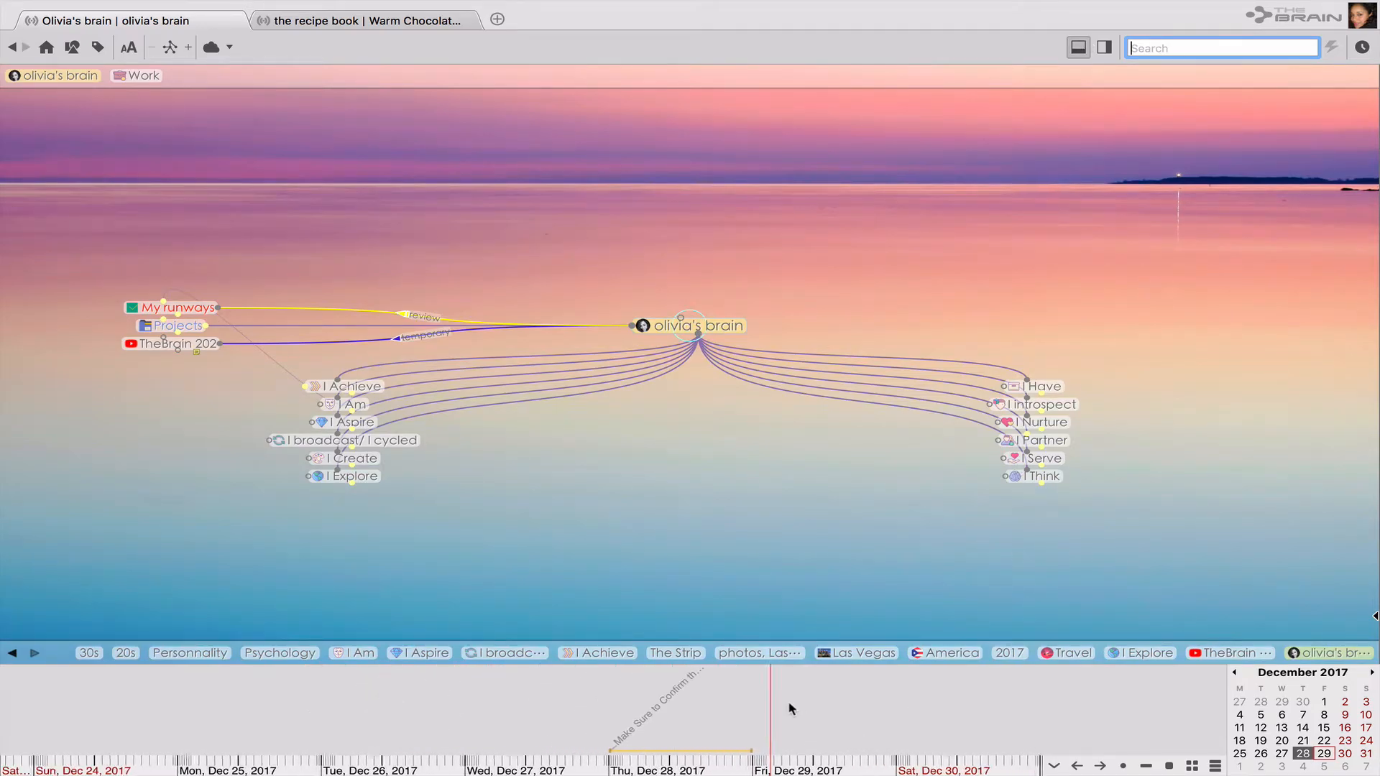
scroll(791, 708, "left", 3)
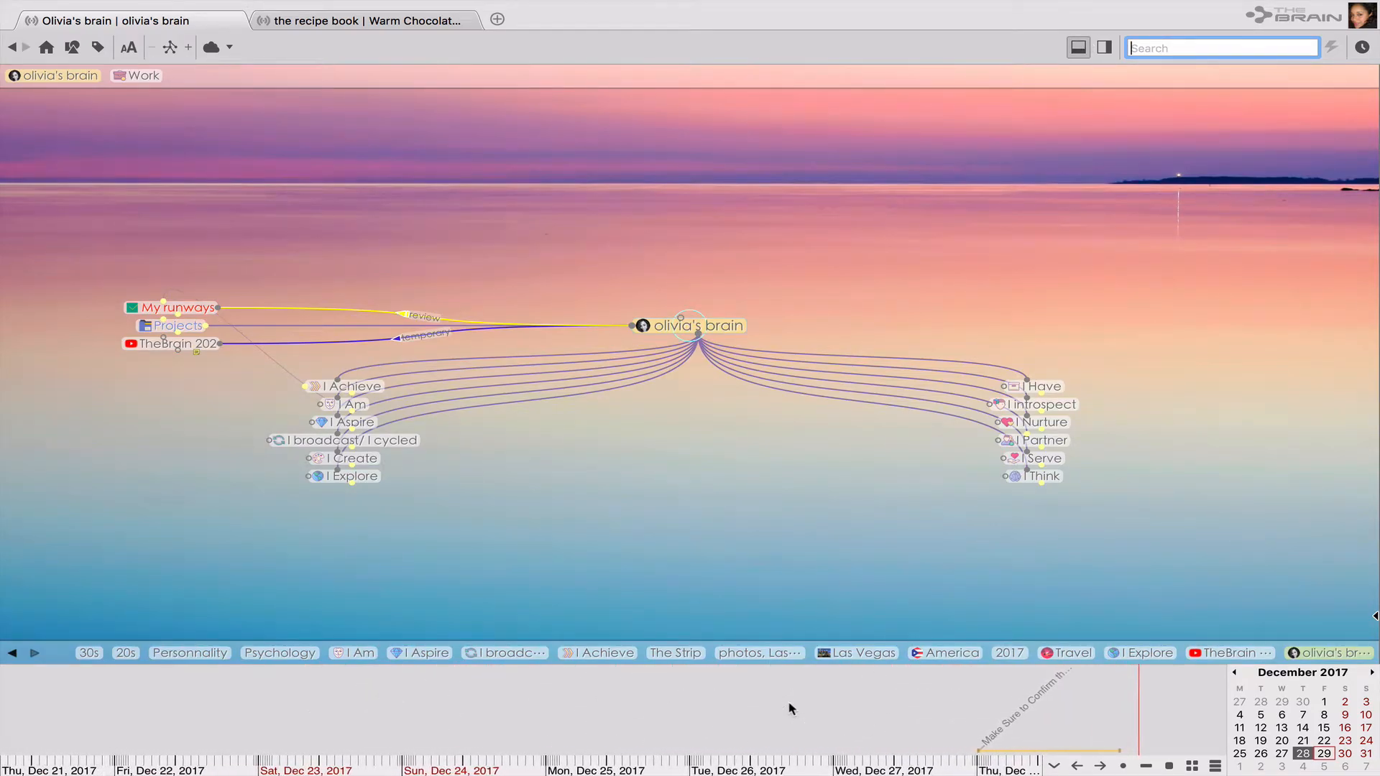
scroll(790, 708, "down", 8)
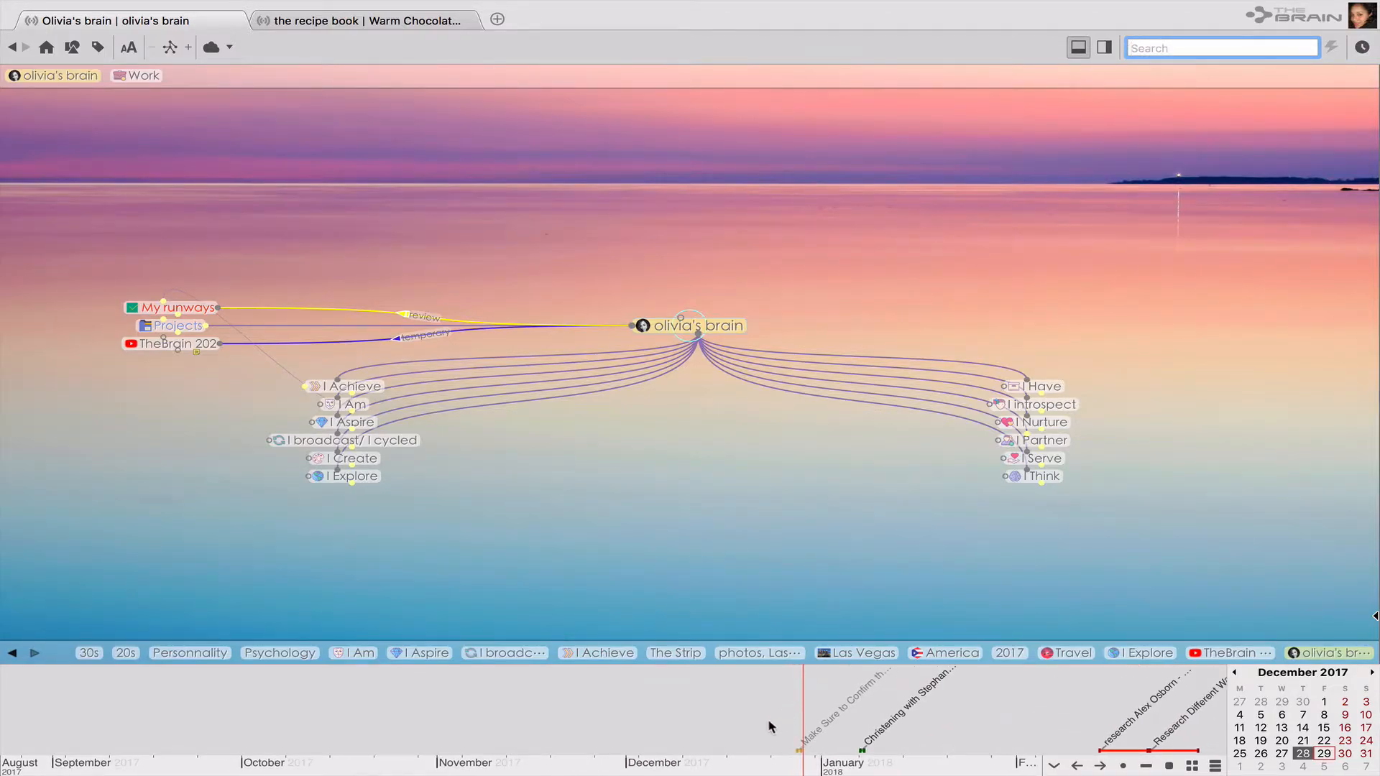
scroll(769, 728, "right", 4)
scroll(770, 728, "right", 2)
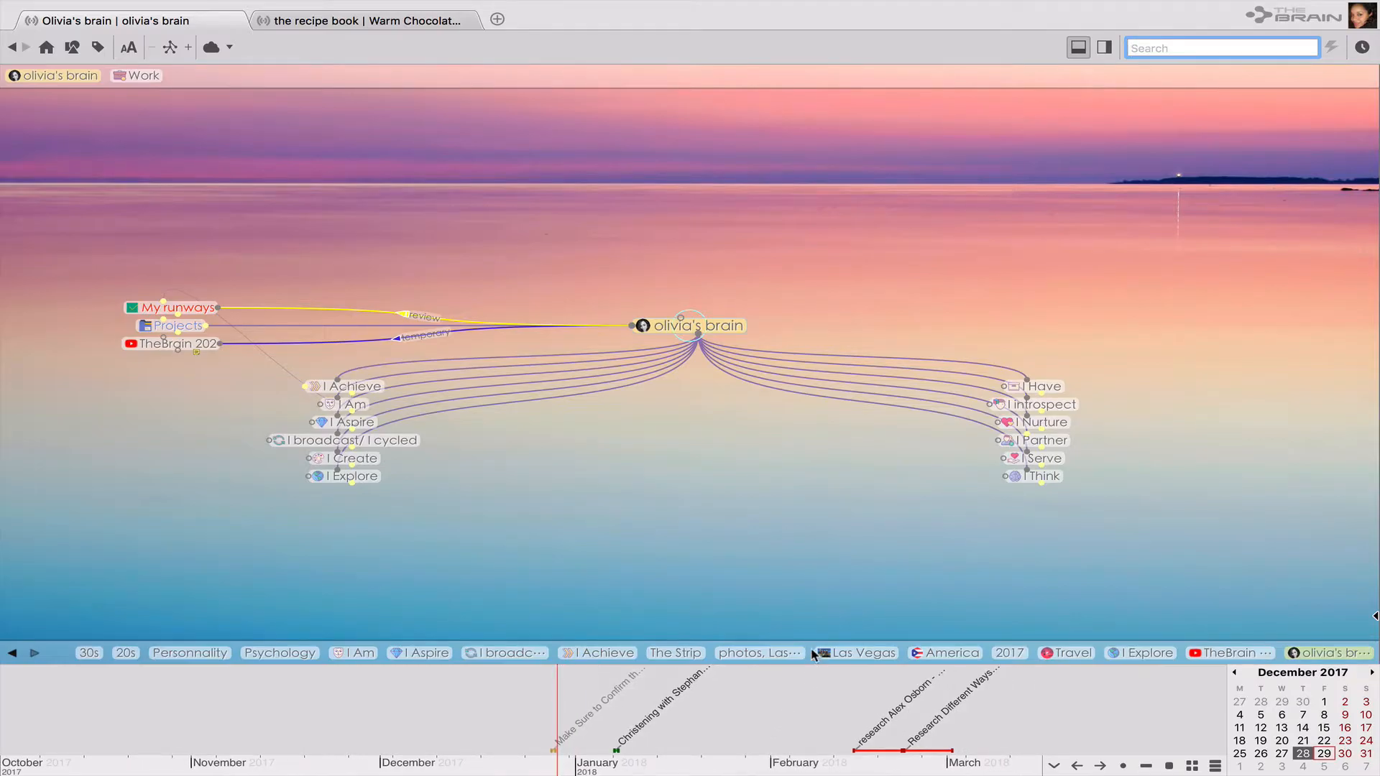
scroll(776, 711, "right", 4)
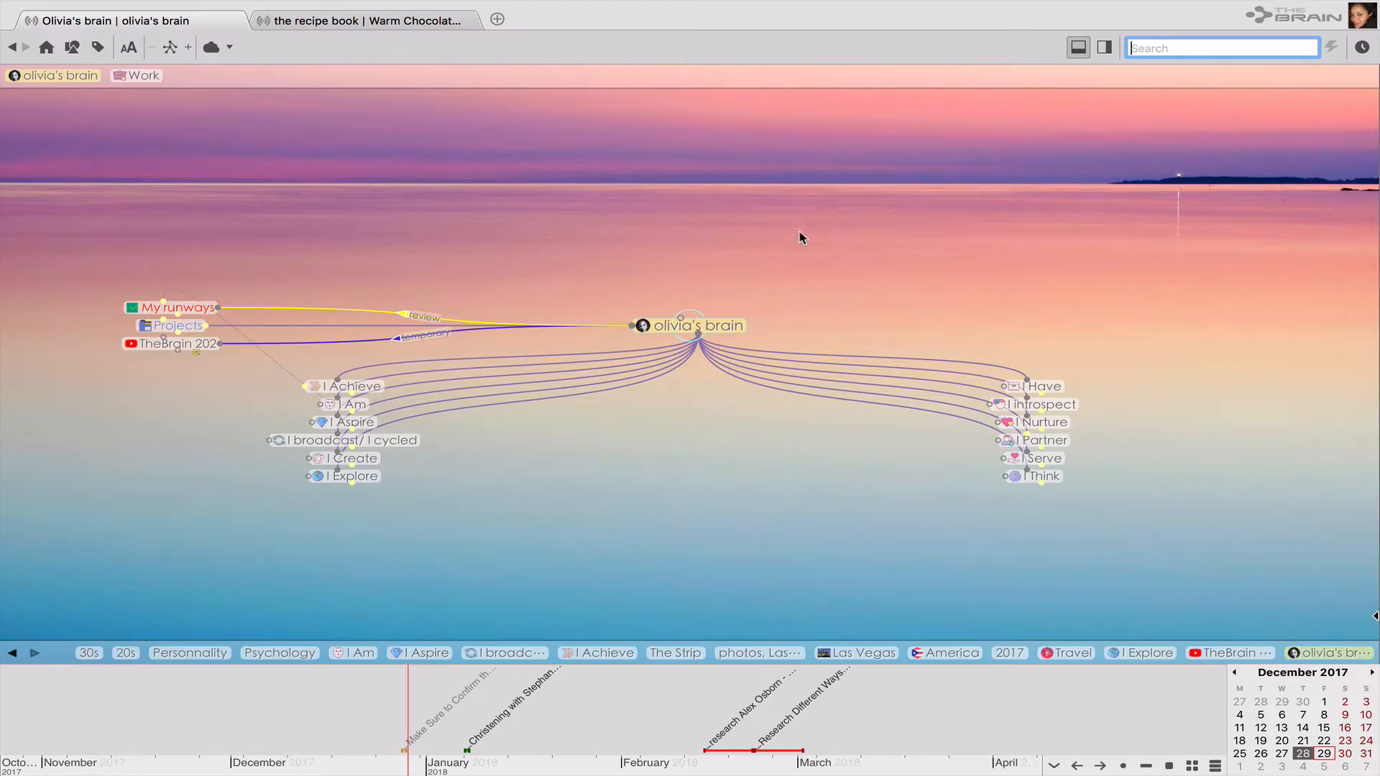
scroll(964, 730, "right", 5)
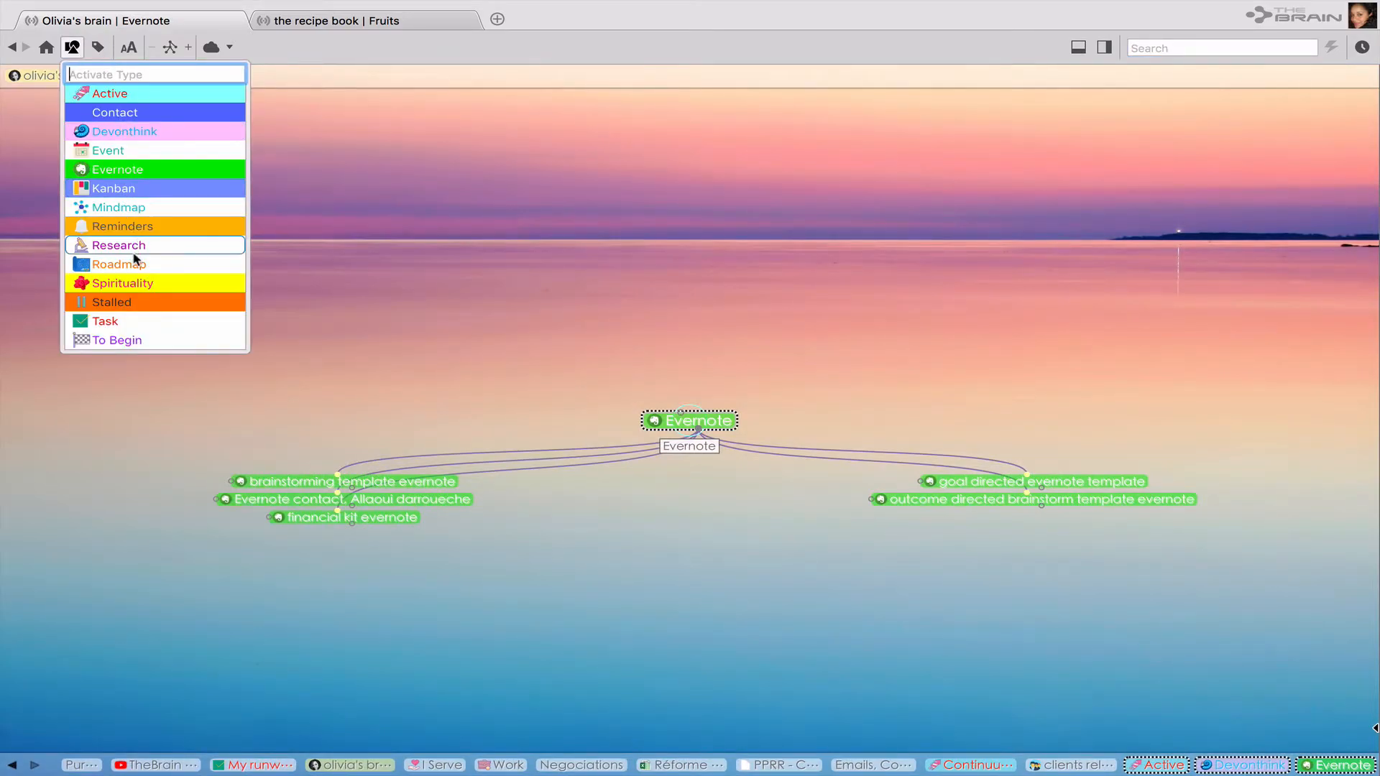
Show all thoughts of the Task type and activate the "create a syllabus, Kiteclub" task.
left_click(132, 321)
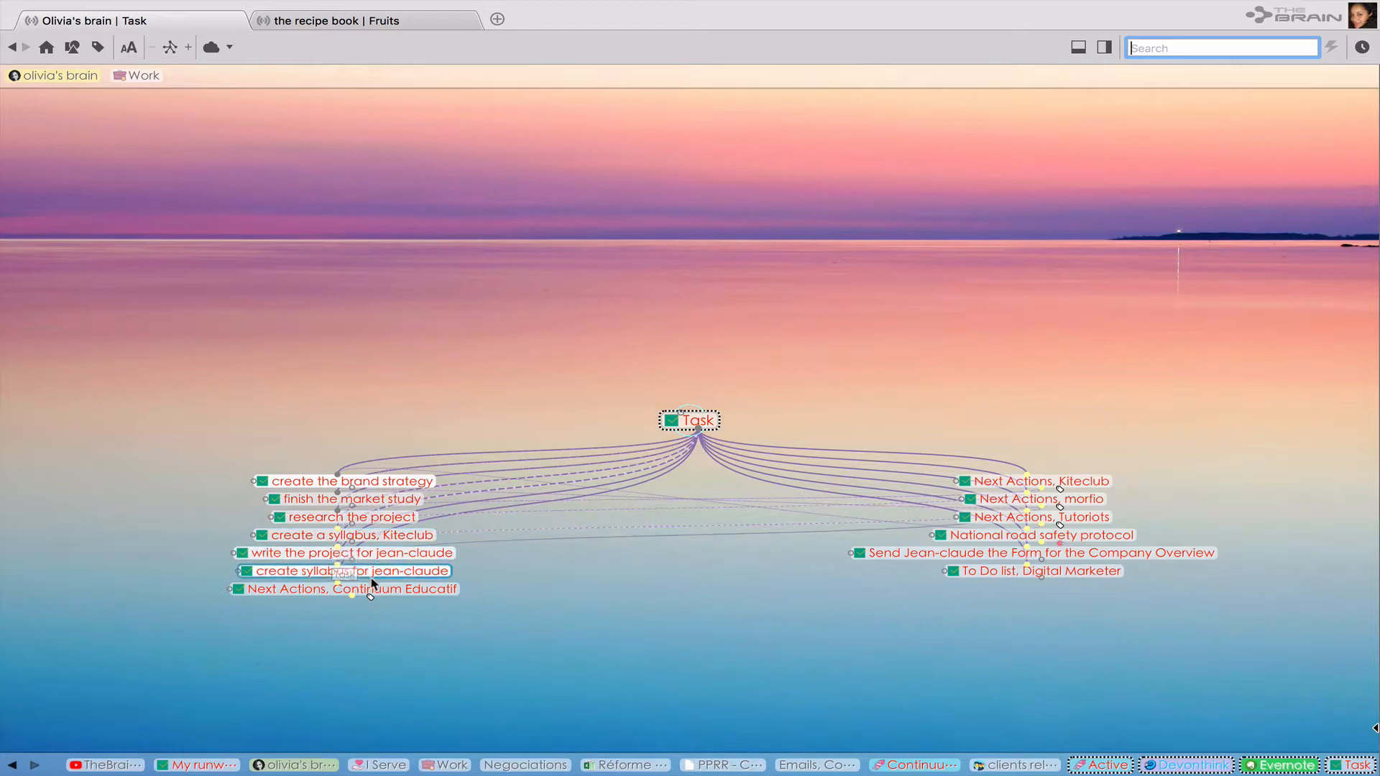
left_click(386, 538)
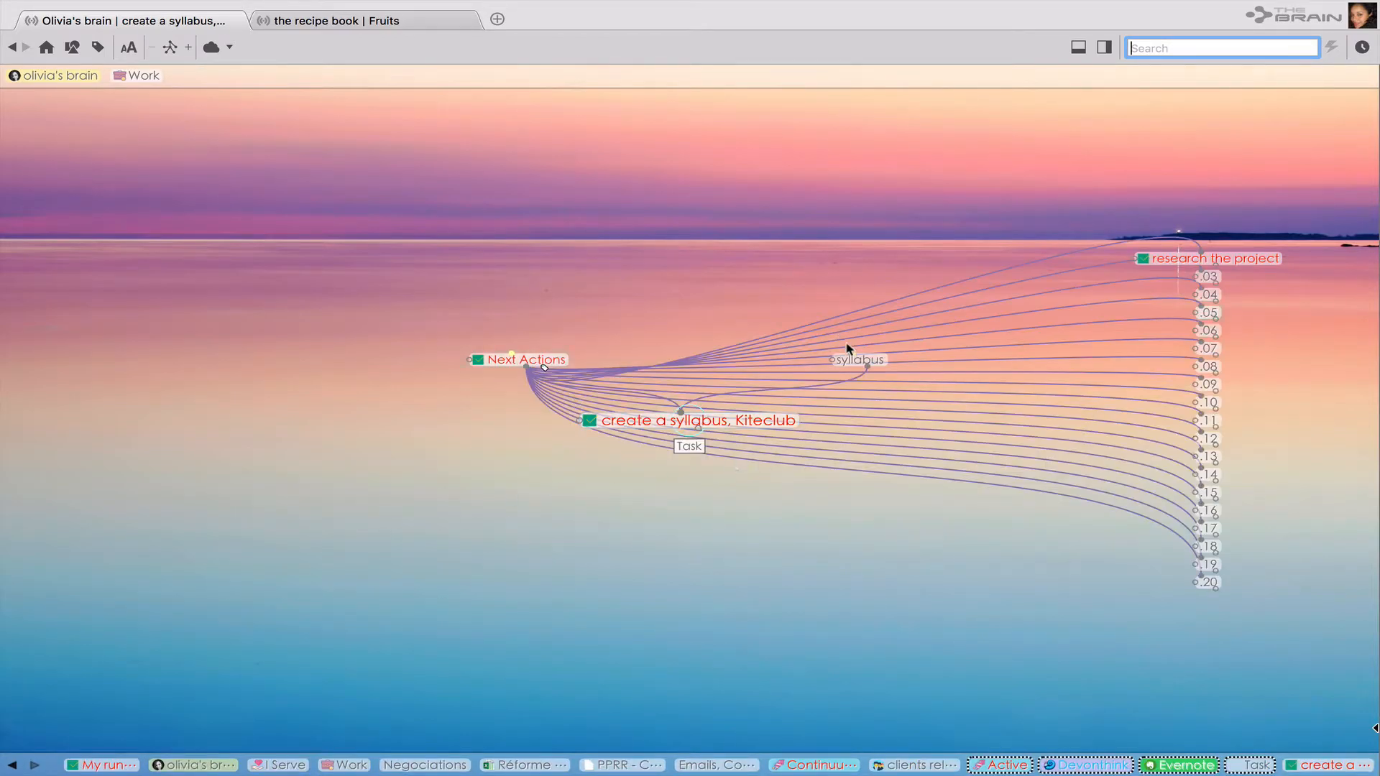
Activate the syllabus thought and then the Continuum tag.
left_click(856, 360)
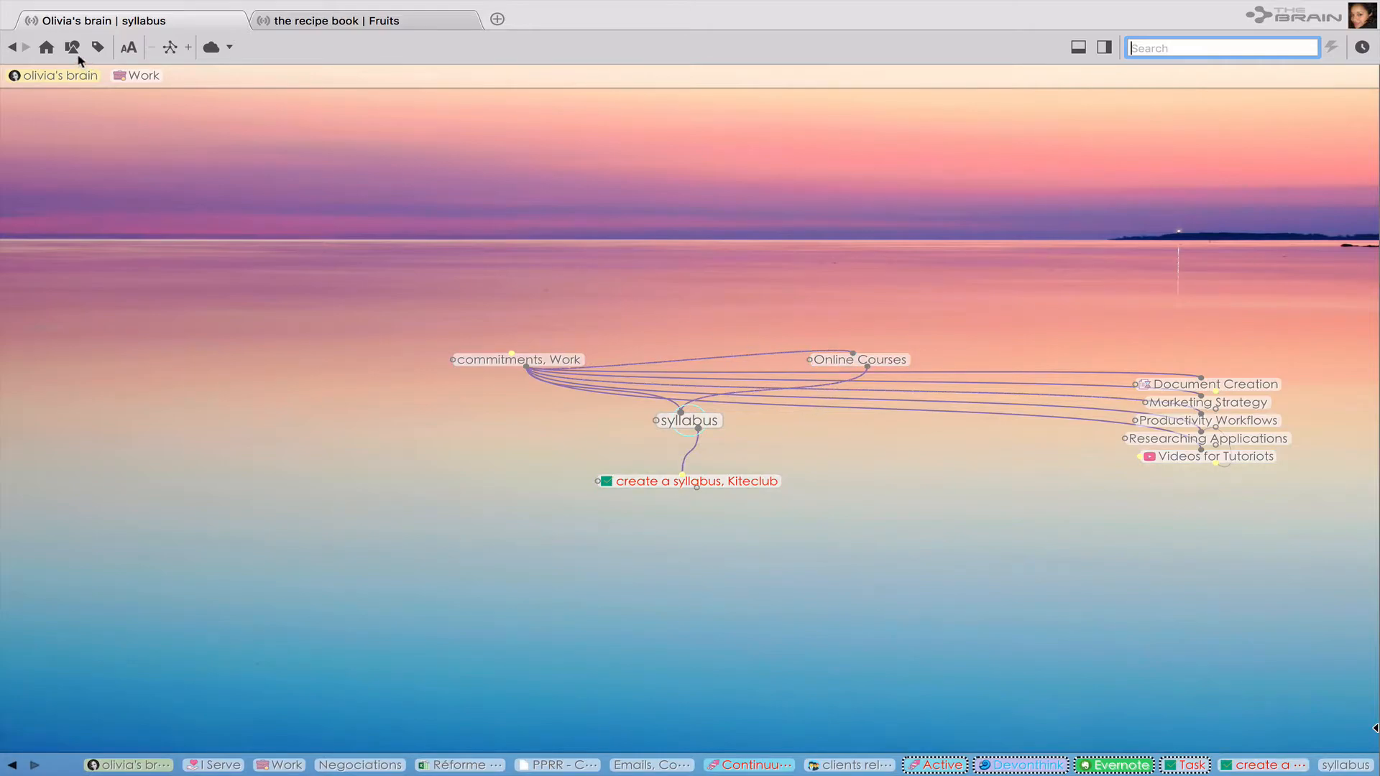
left_click(97, 46)
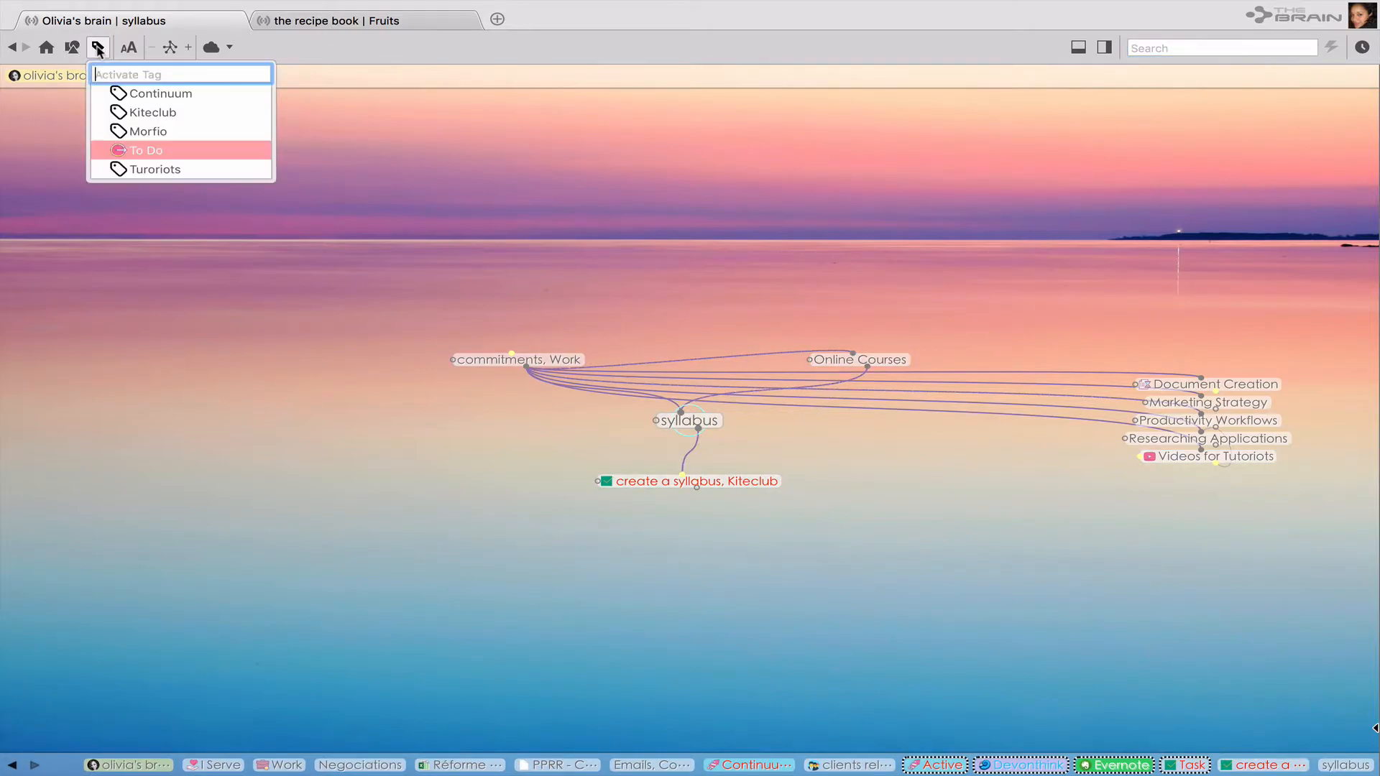
left_click(150, 98)
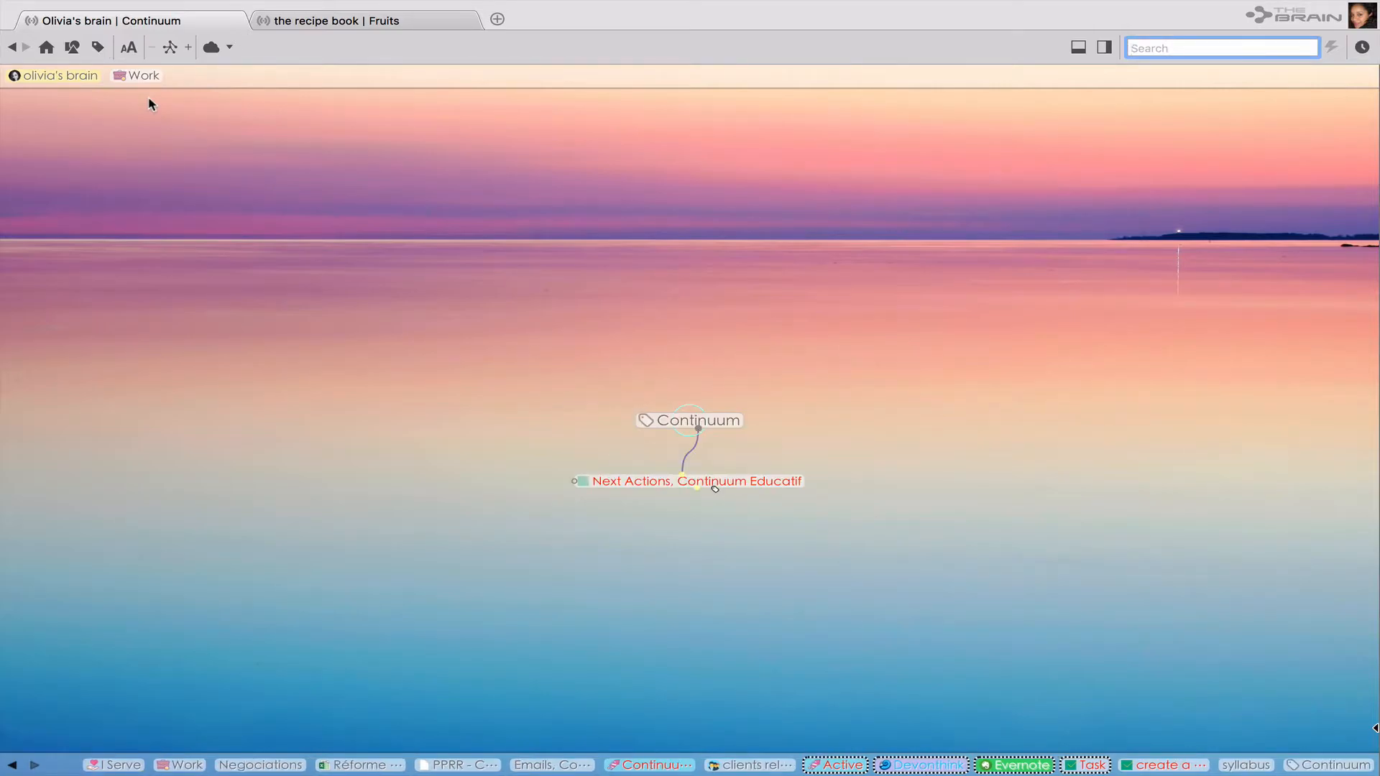
Give the Continuum tag a custom icon from the image file expand-8.png.
left_click(728, 425)
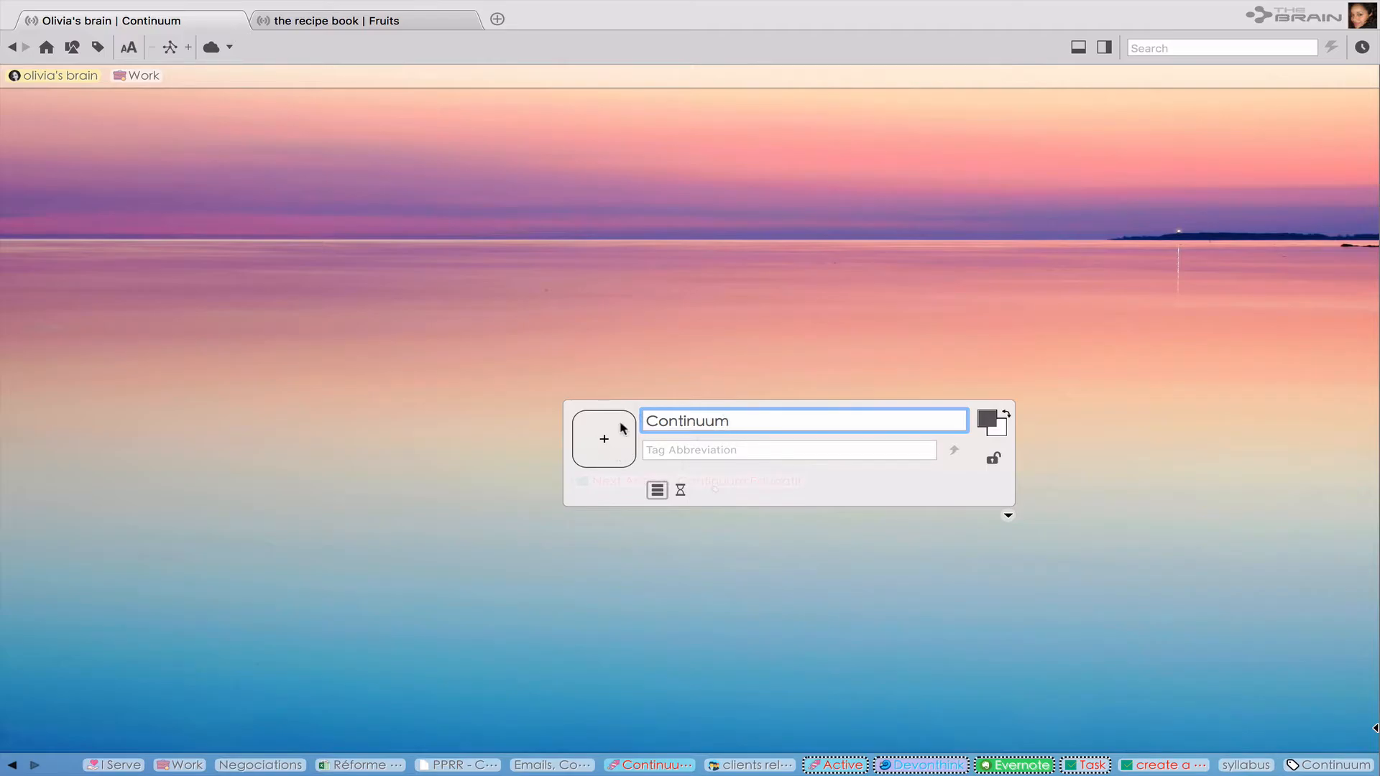
left_click(604, 439)
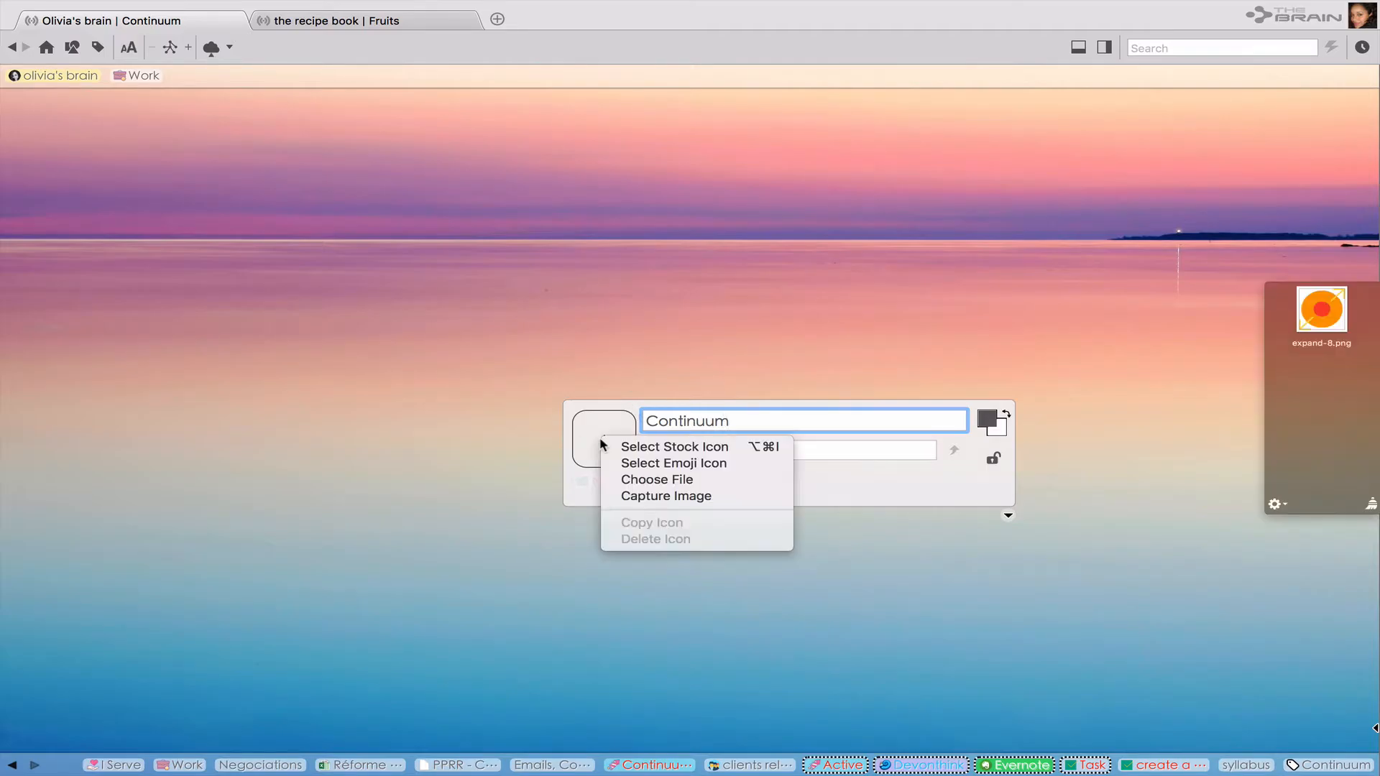
left_click(633, 479)
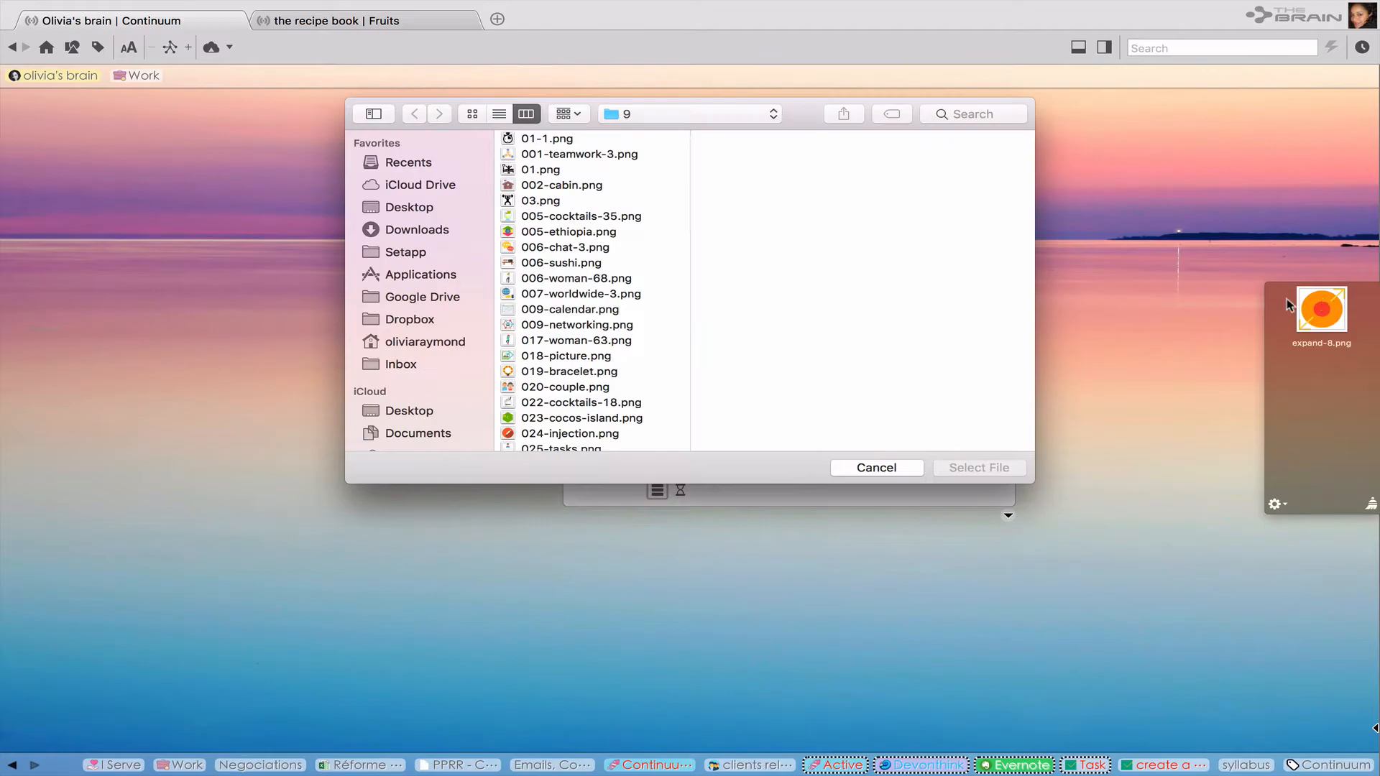
left_click_drag(1306, 302, 789, 288)
left_click(1011, 469)
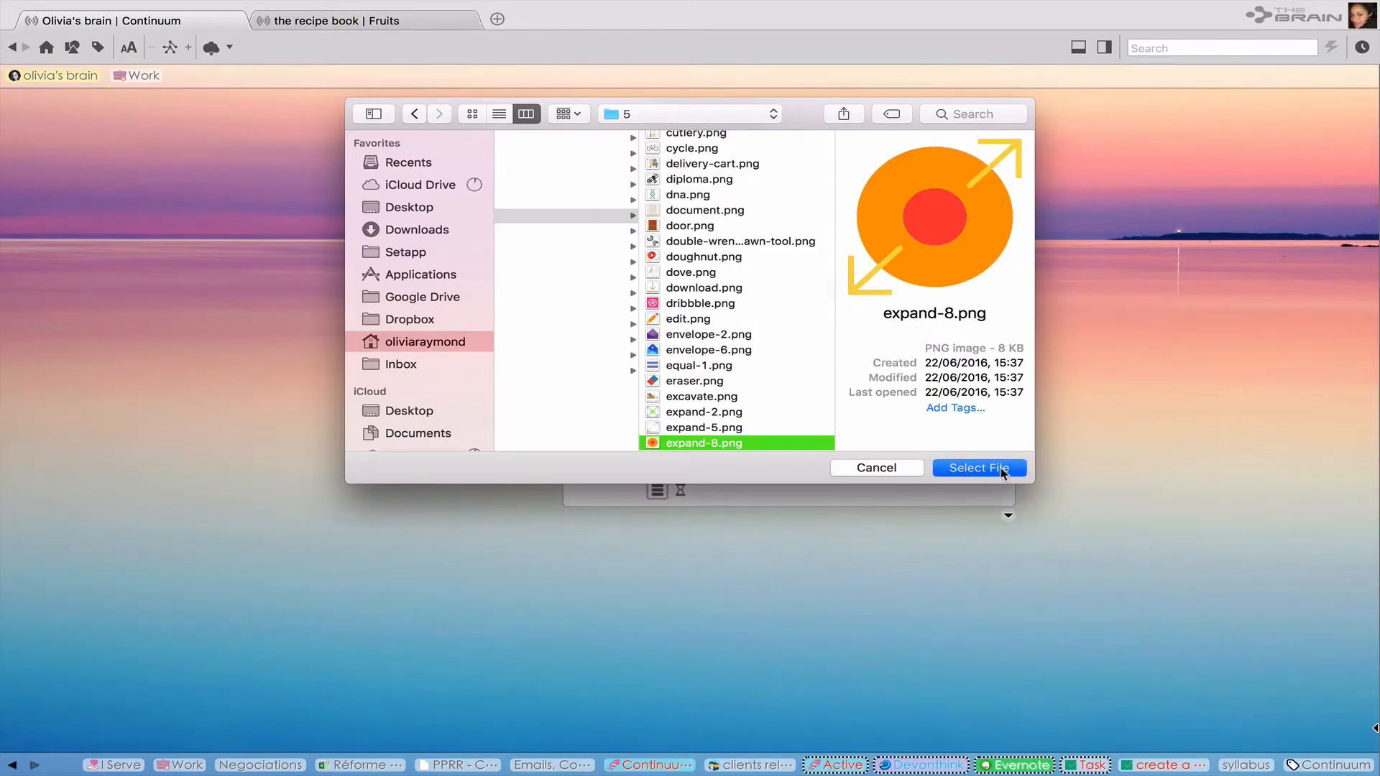
key("Return")
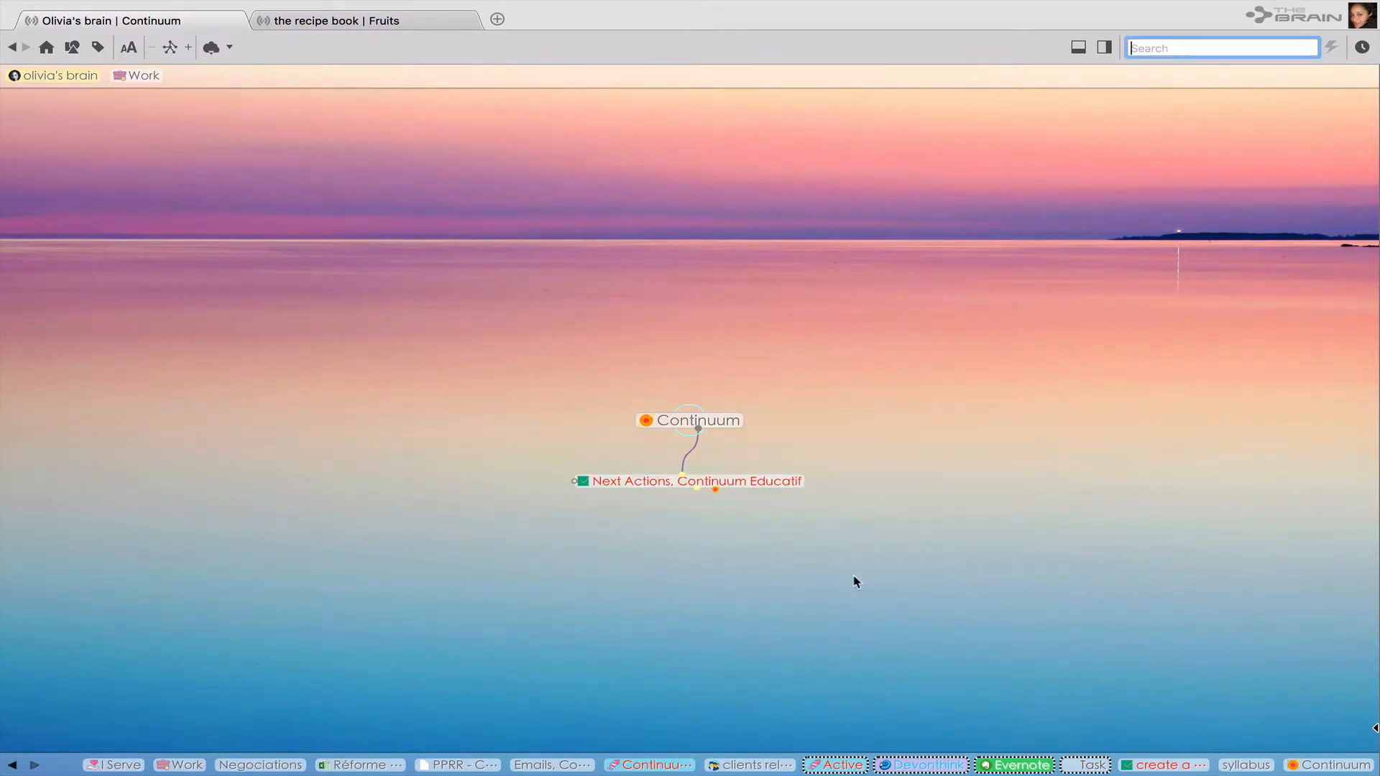
Activate the "Next Actions, Continuum Educatif" task and synchronize the brain with the cloud.
left_click(771, 483)
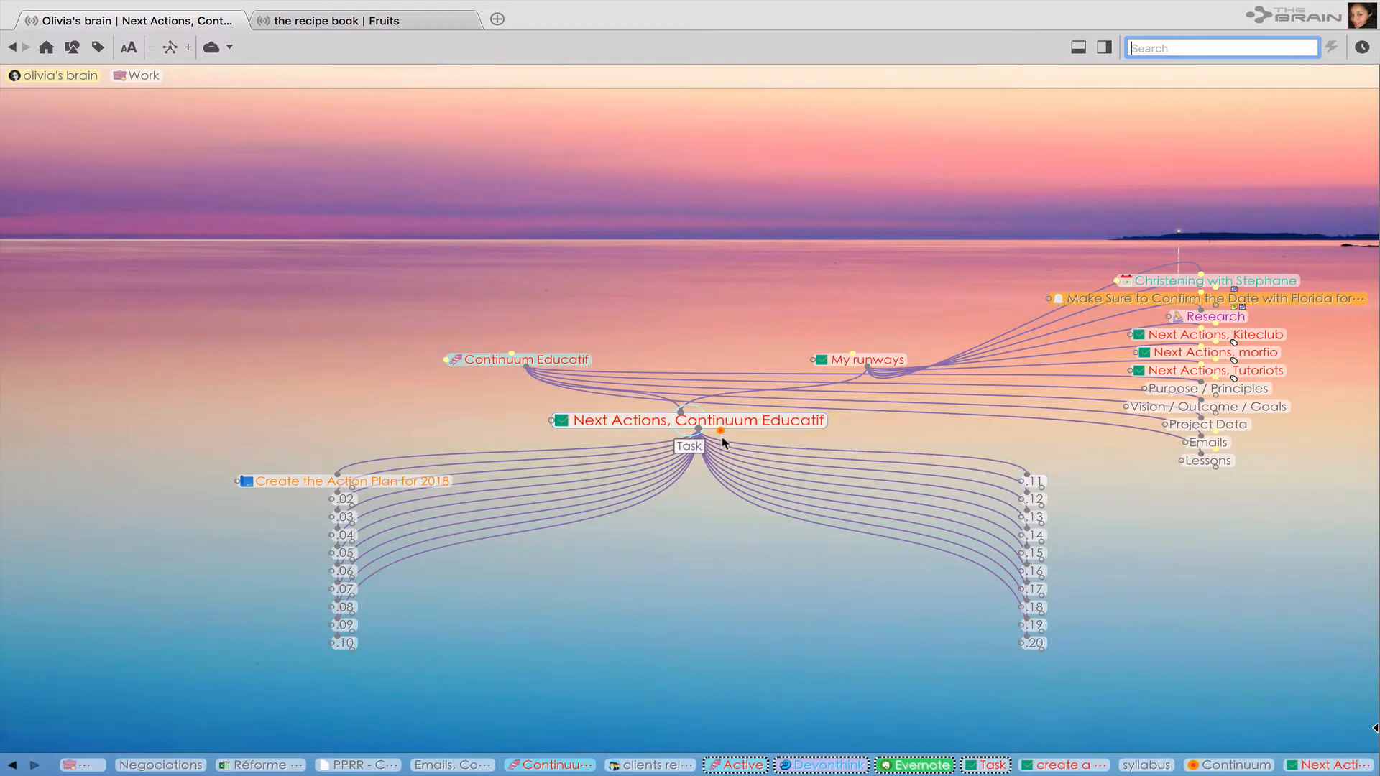
left_click(98, 46)
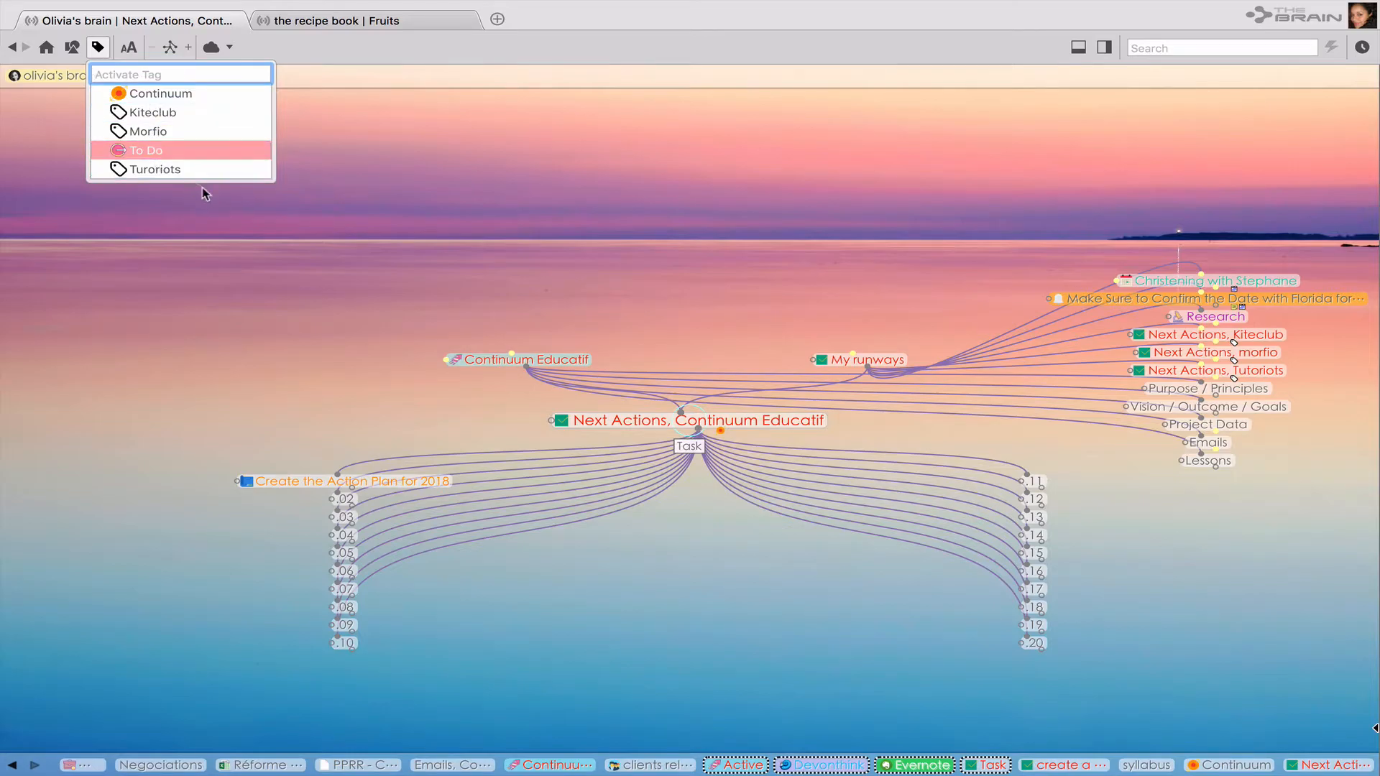
left_click(249, 247)
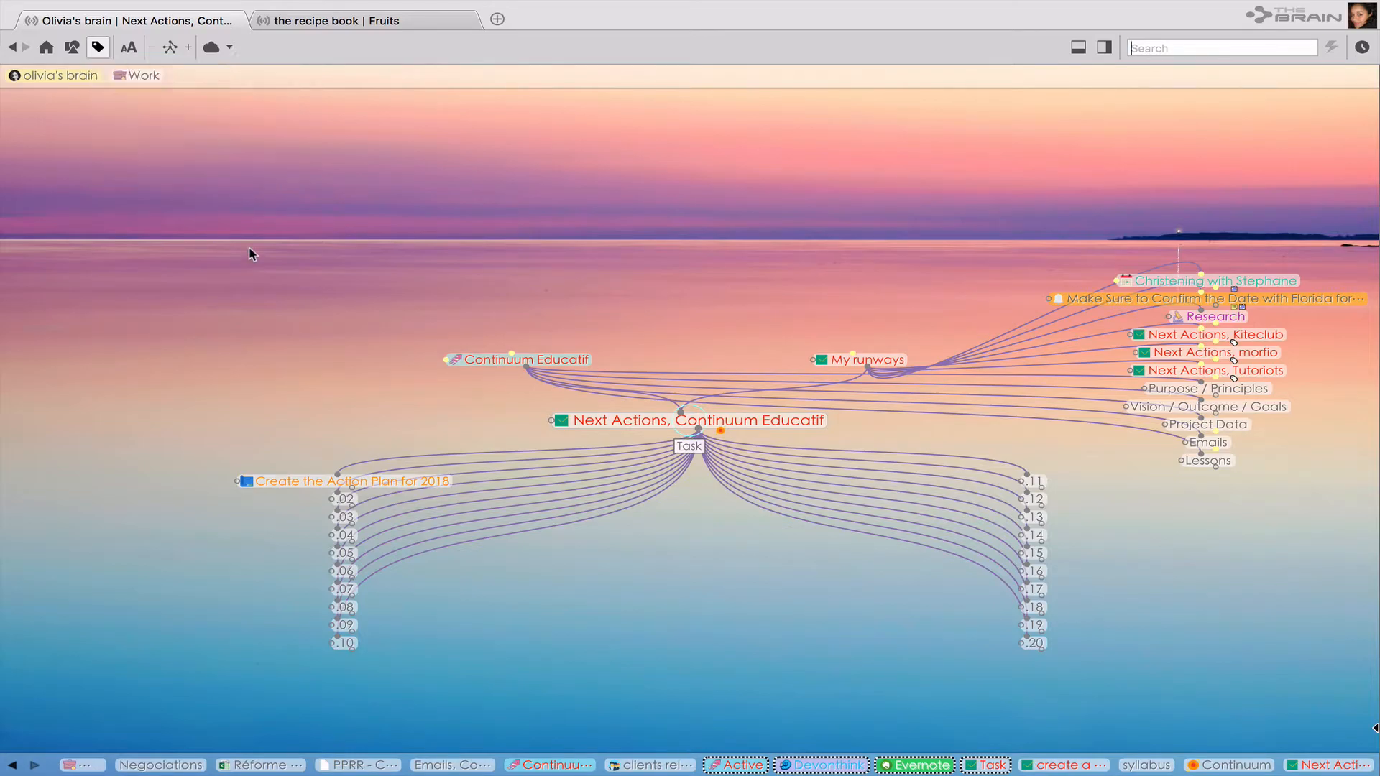
left_click(211, 47)
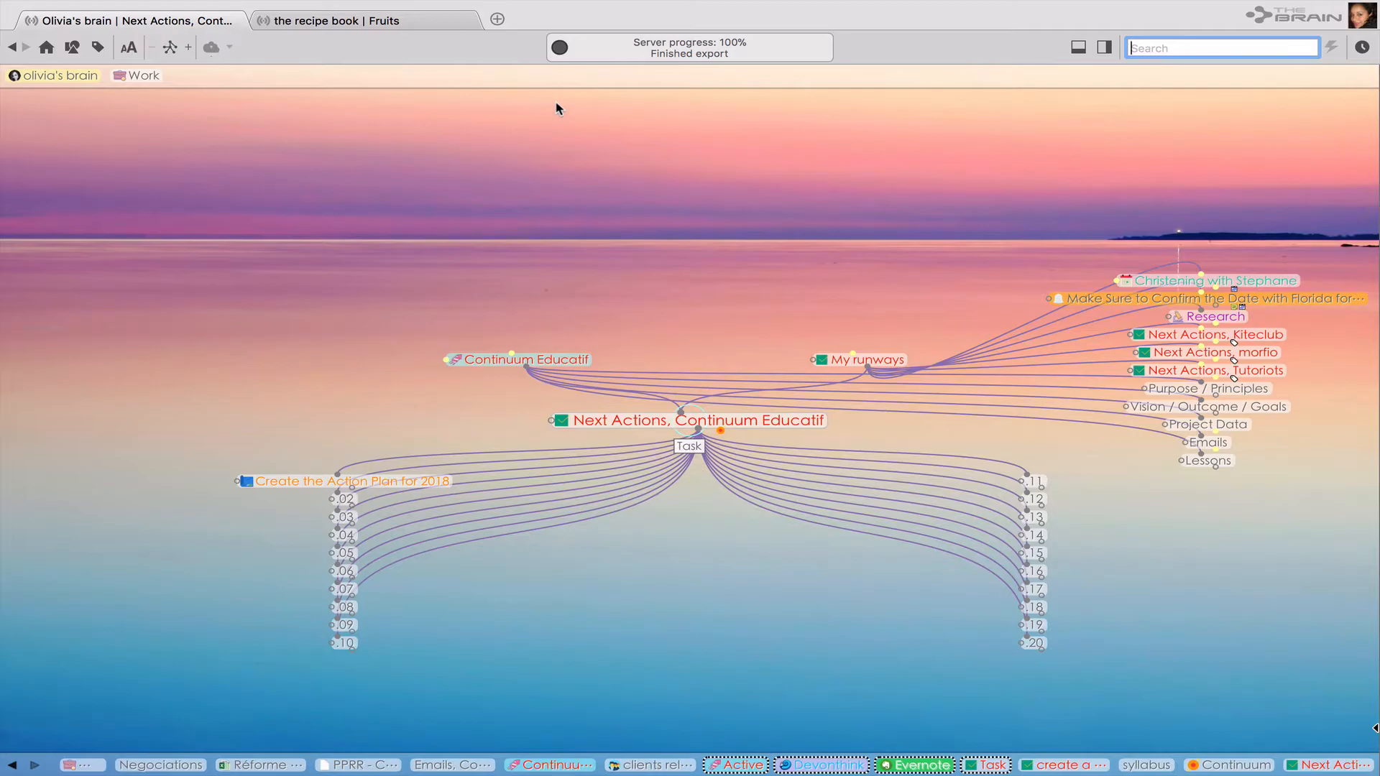
Search for a partner by first name, activate the person's thought and open their Facebook profile thought.
type("jean")
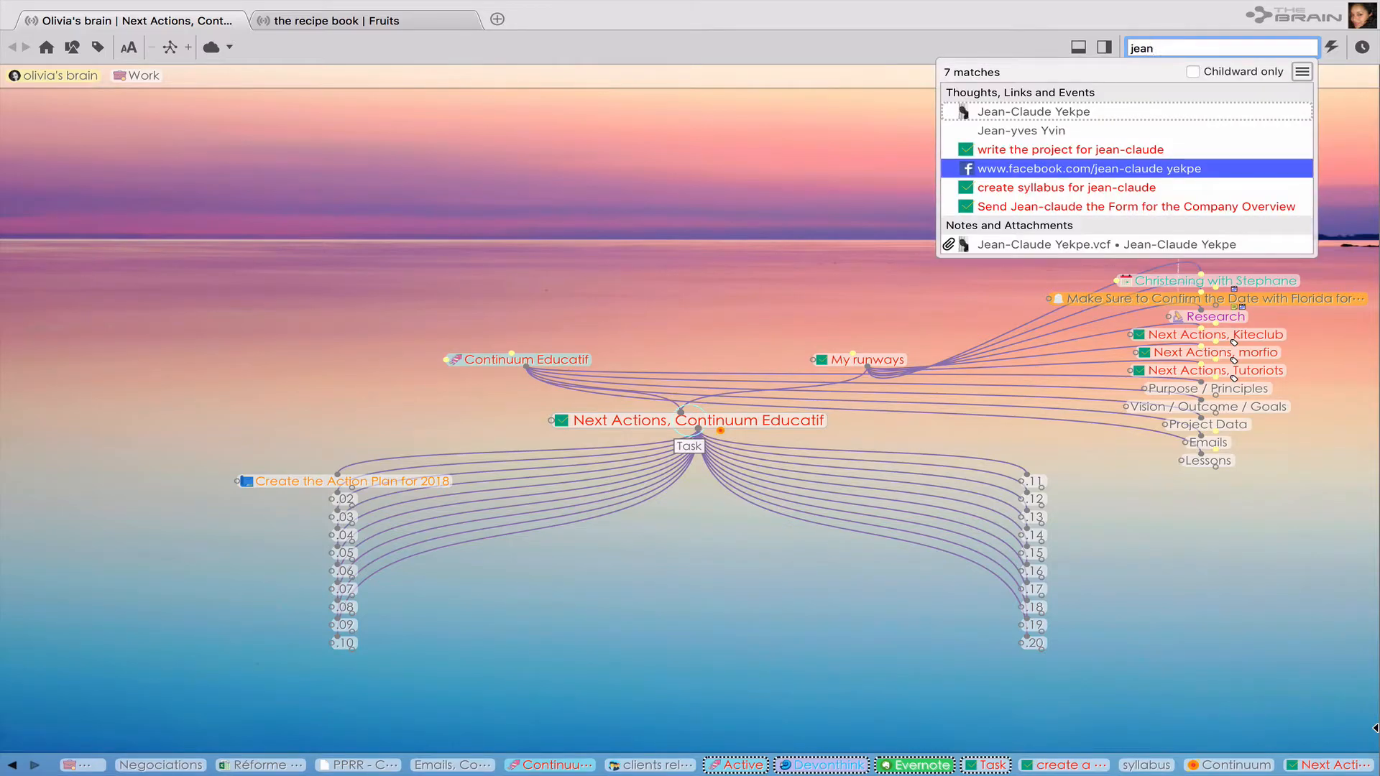
left_click(996, 115)
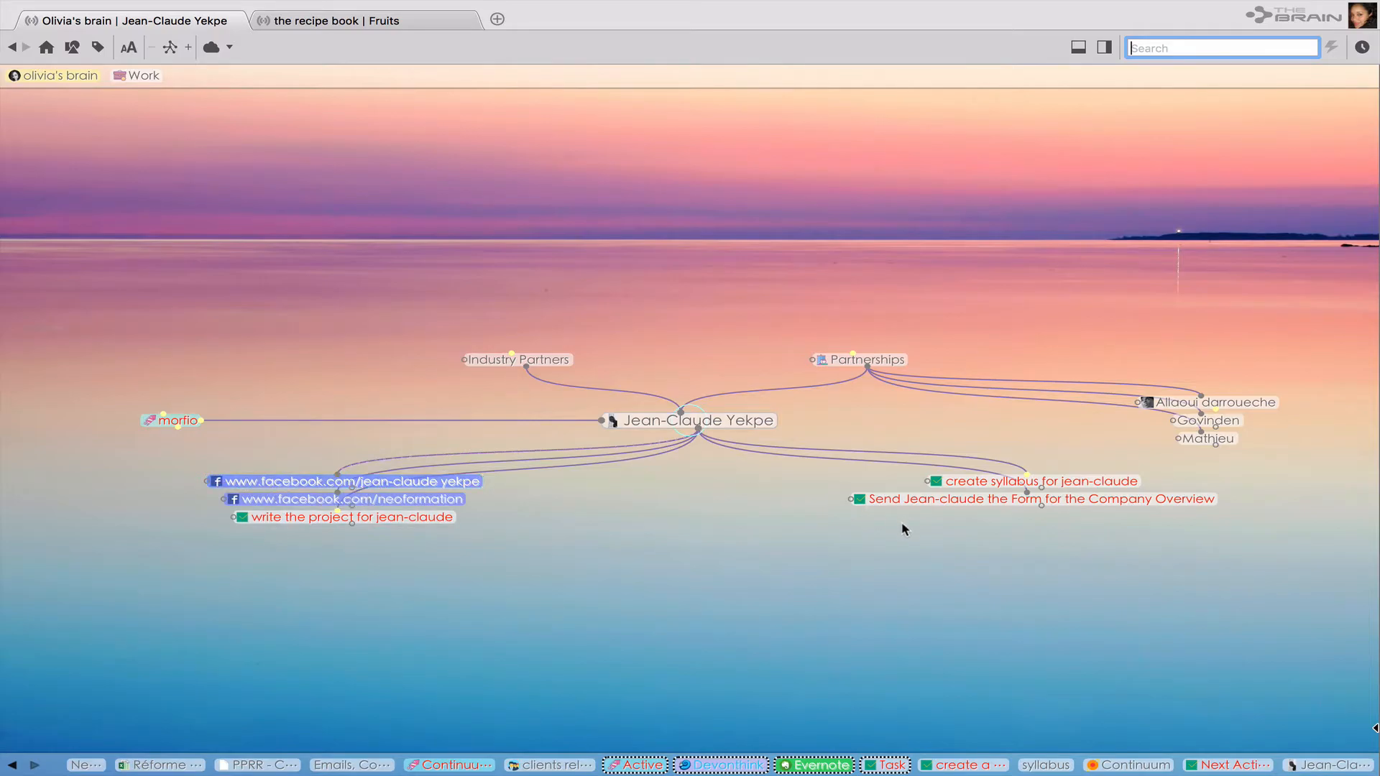
left_click(337, 485)
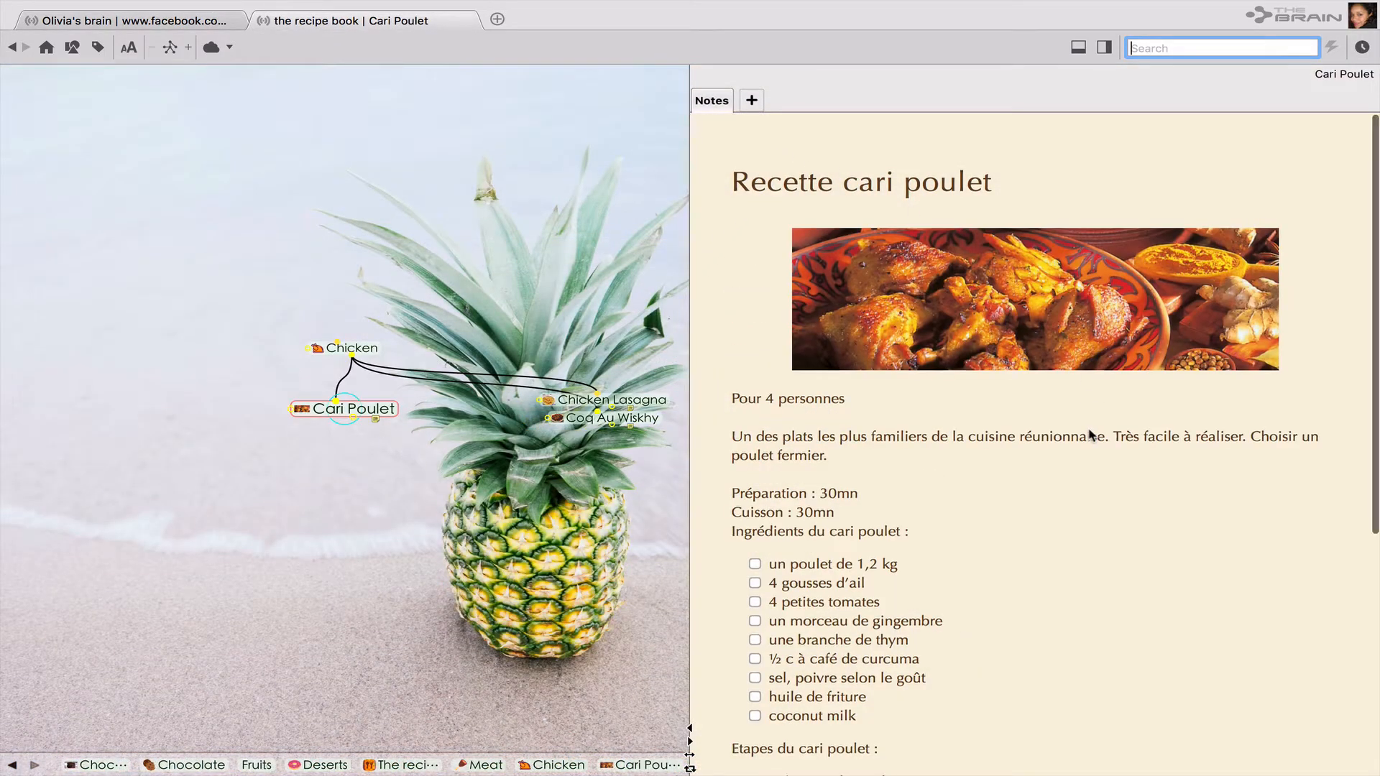
Tick the first three ingredients in the Cari Poulet note's checklist and clear them again.
scroll(1094, 434, "down", 3)
left_click(755, 384)
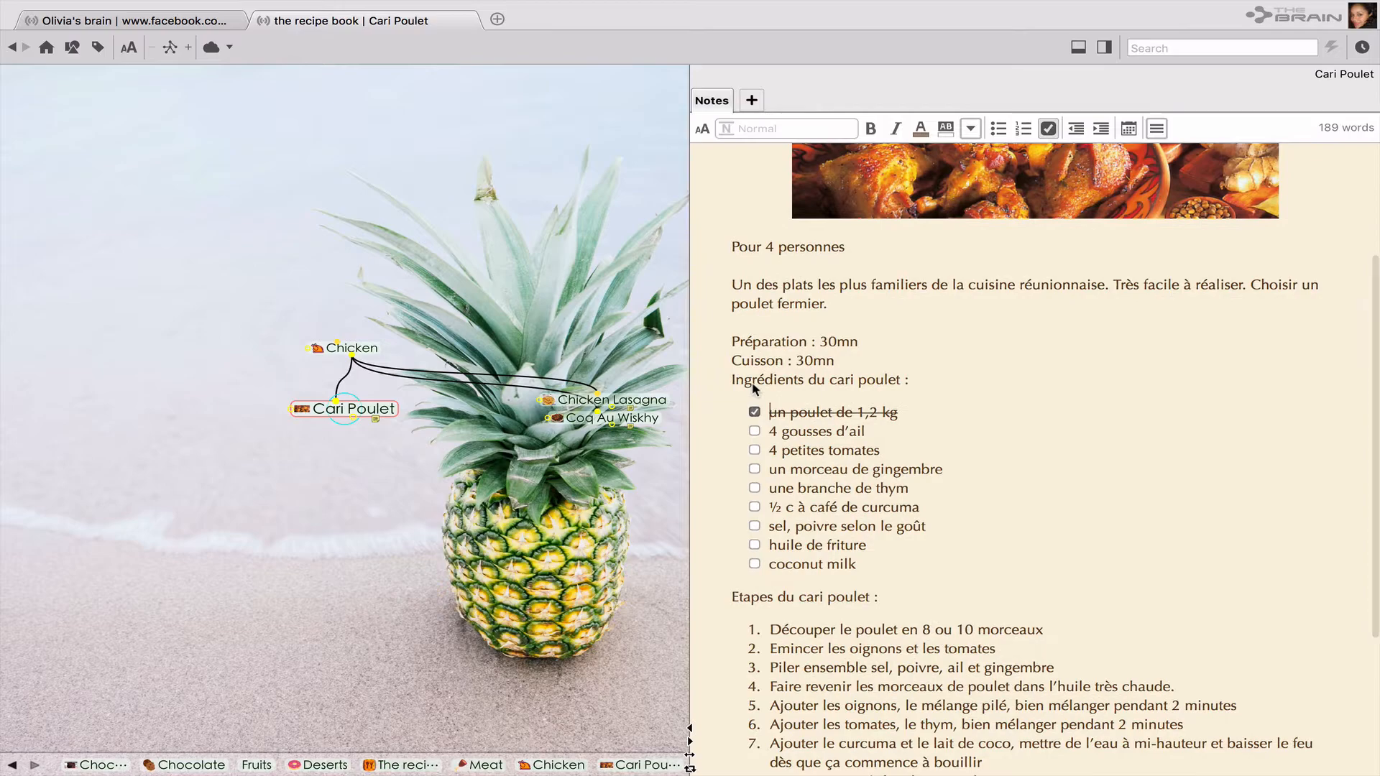
left_click(754, 432)
left_click(755, 451)
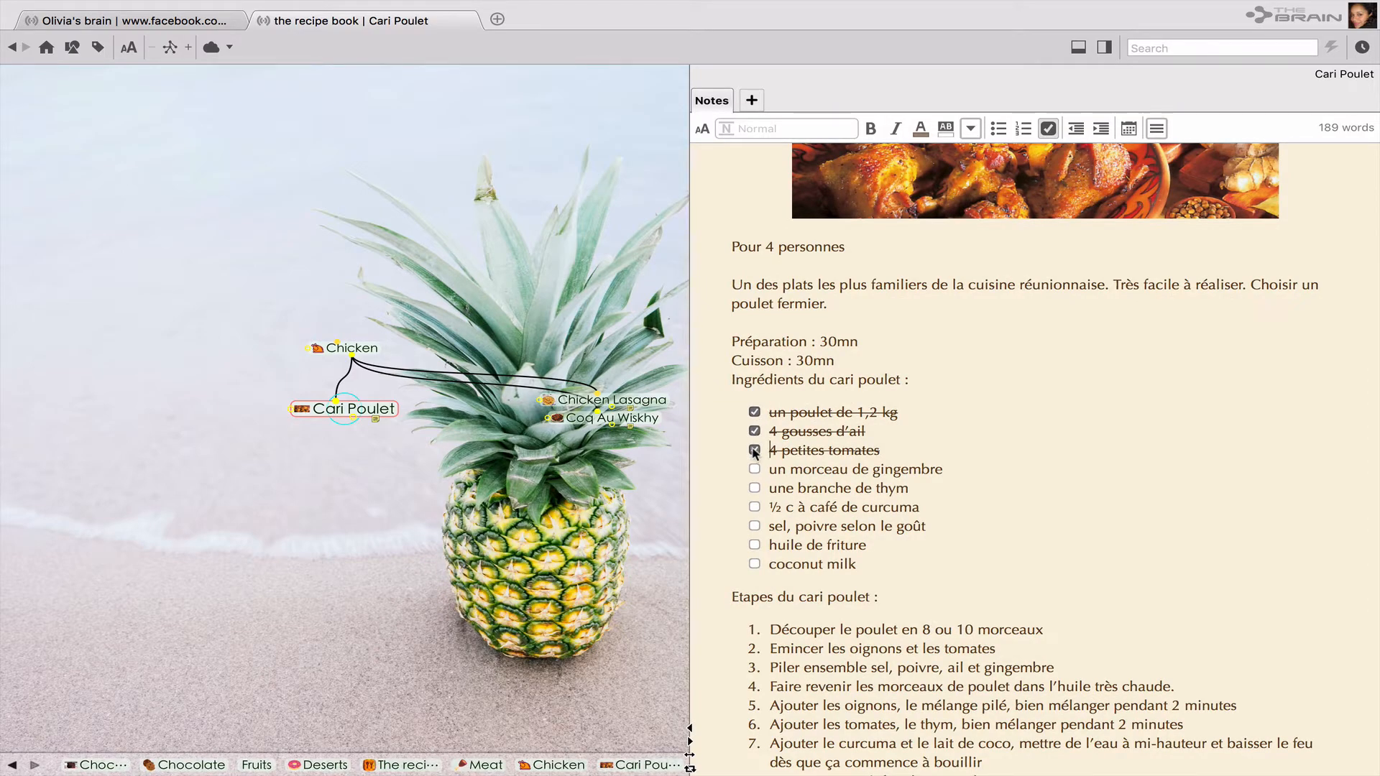
left_click(755, 431)
left_click(755, 413)
left_click(755, 451)
scroll(987, 519, "down", 4)
scroll(985, 516, "up", 10)
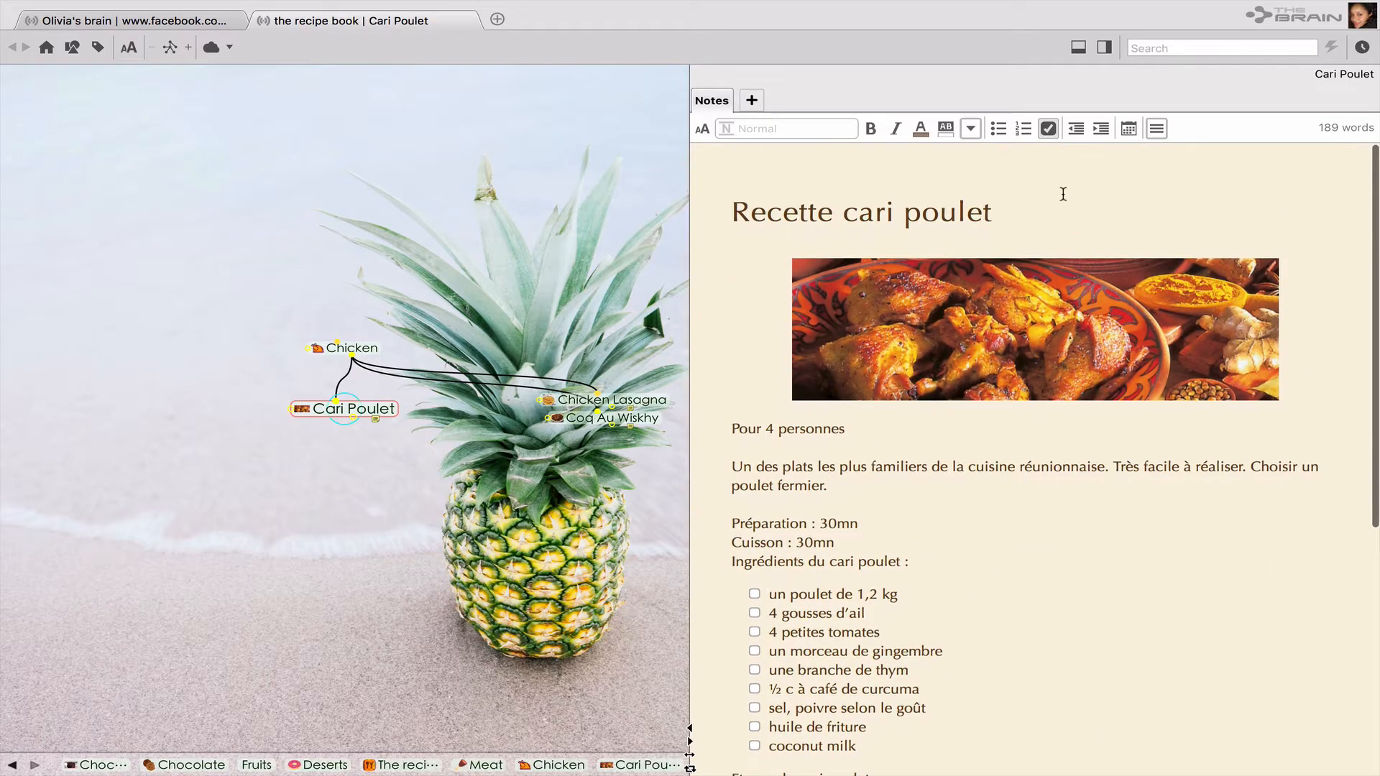
Color the note title "Recette cari poulet" orange and insert the current date and time on the line above it.
left_click_drag(999, 209, 740, 192)
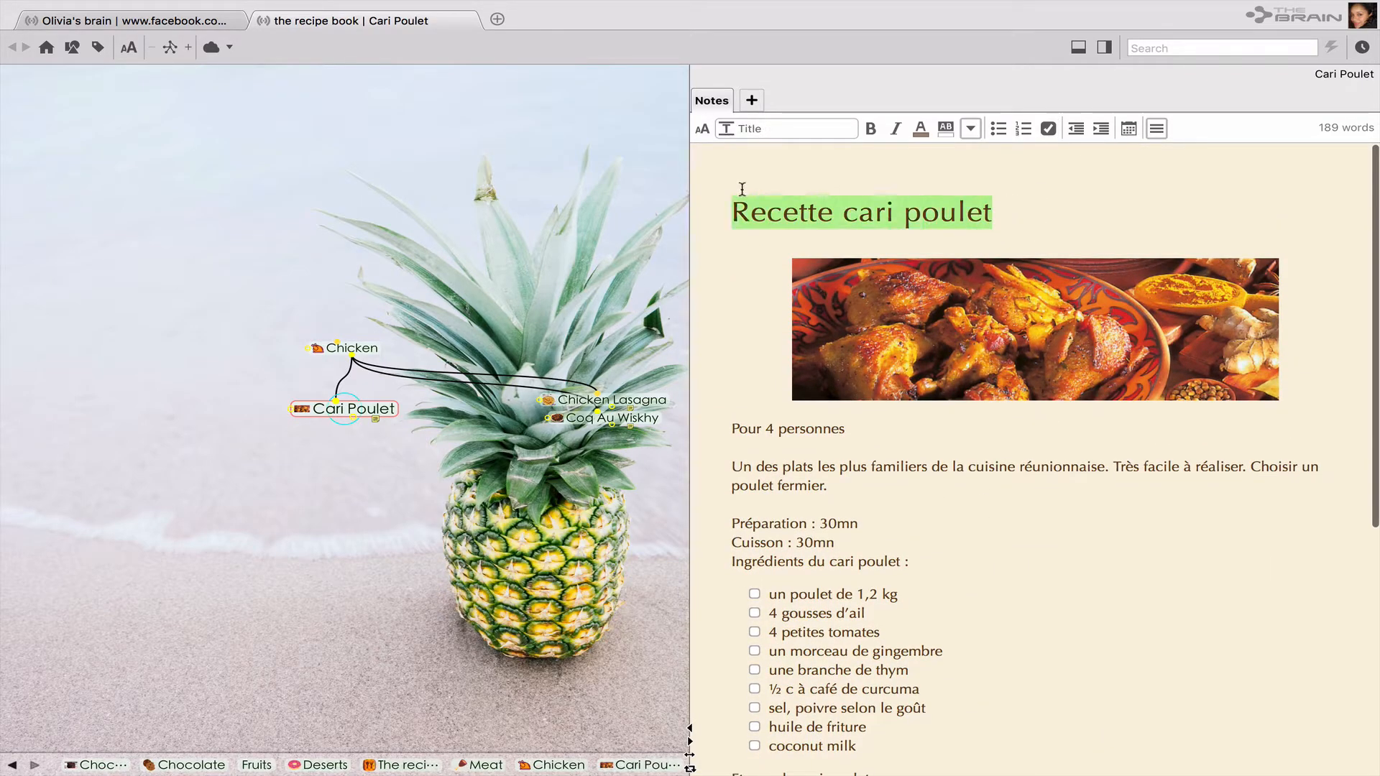
left_click(814, 134)
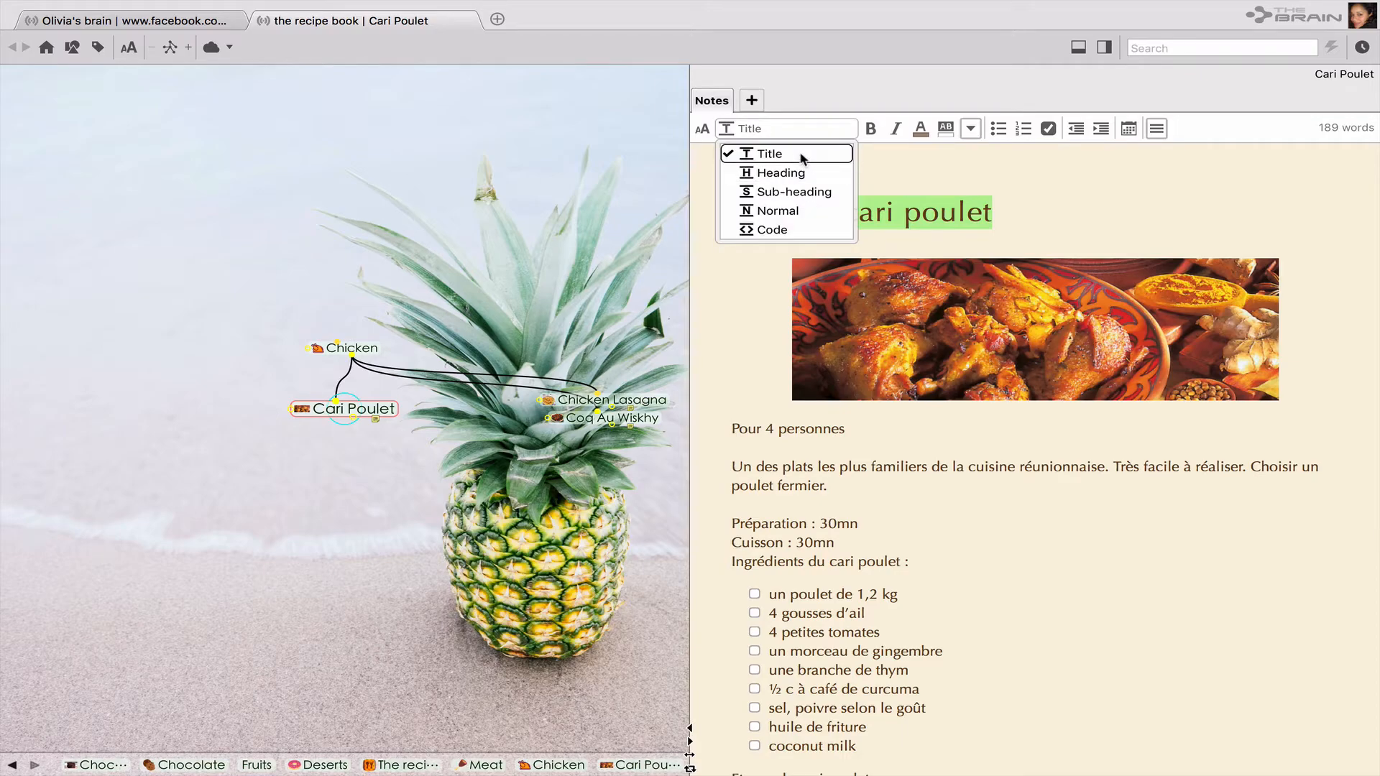
left_click(921, 129)
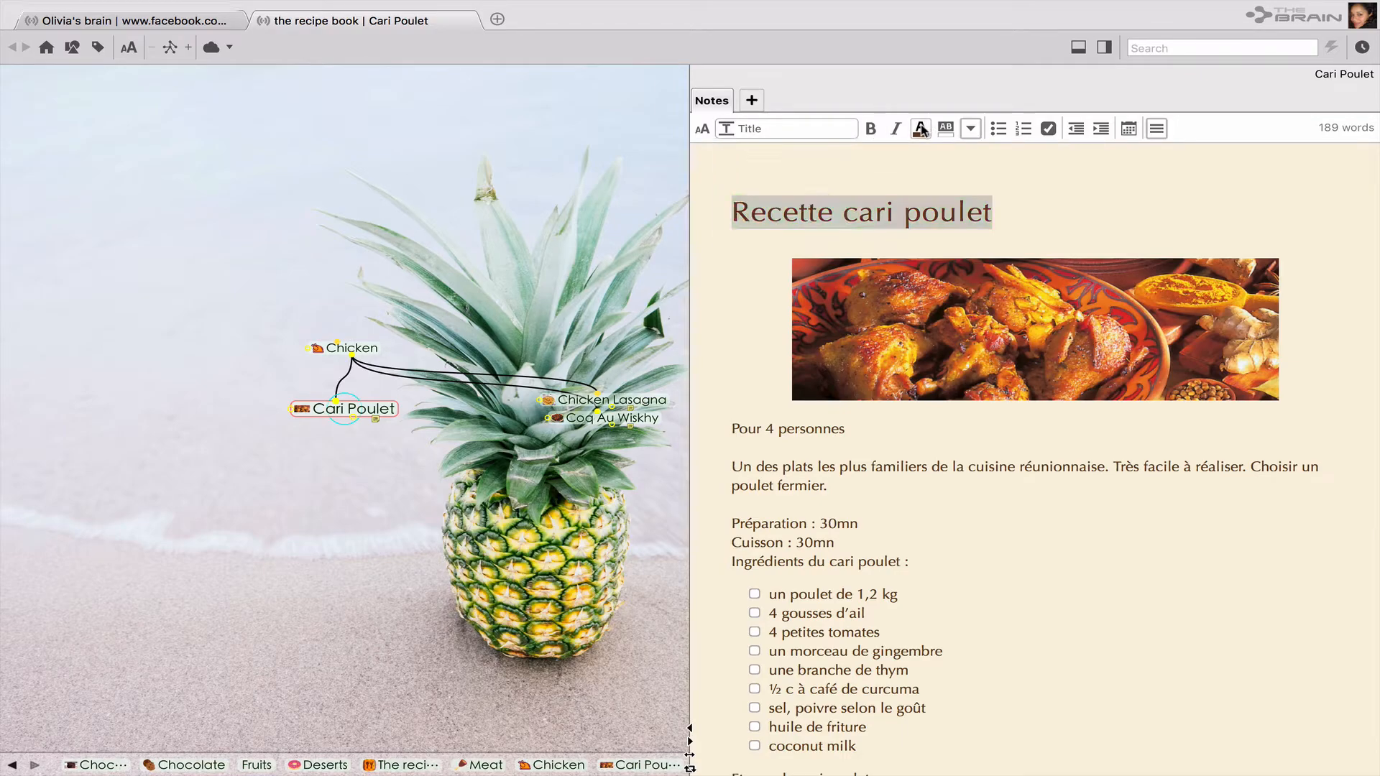
left_click(921, 128)
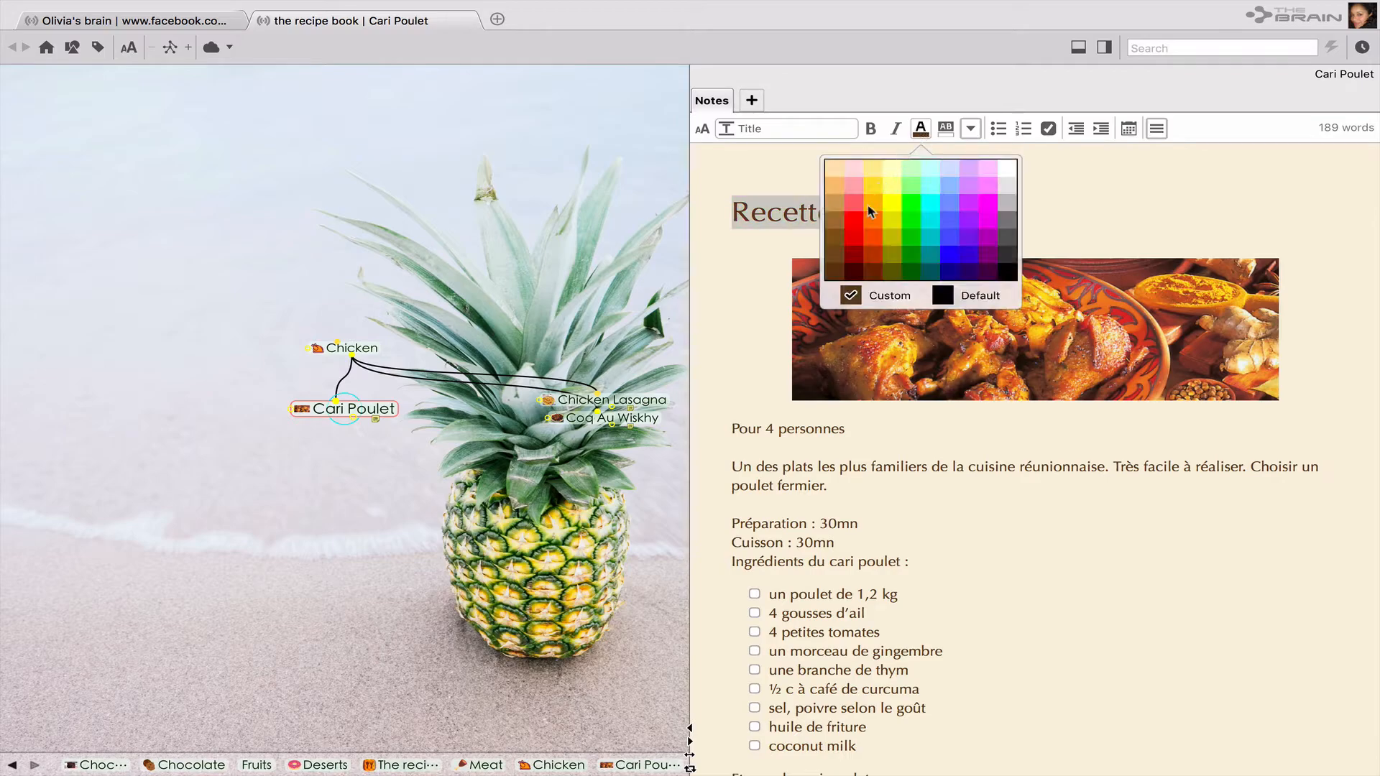
left_click(869, 219)
left_click(1105, 188)
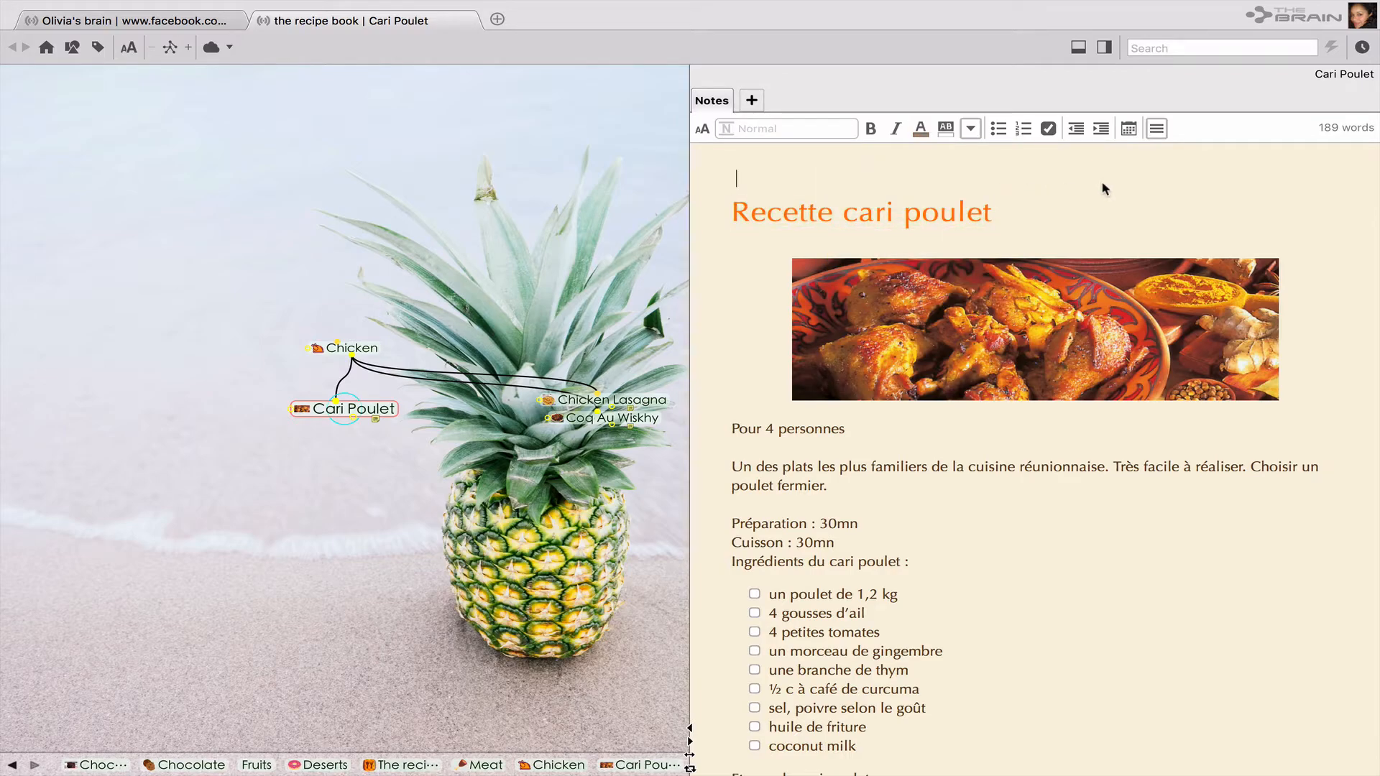
left_click(1128, 129)
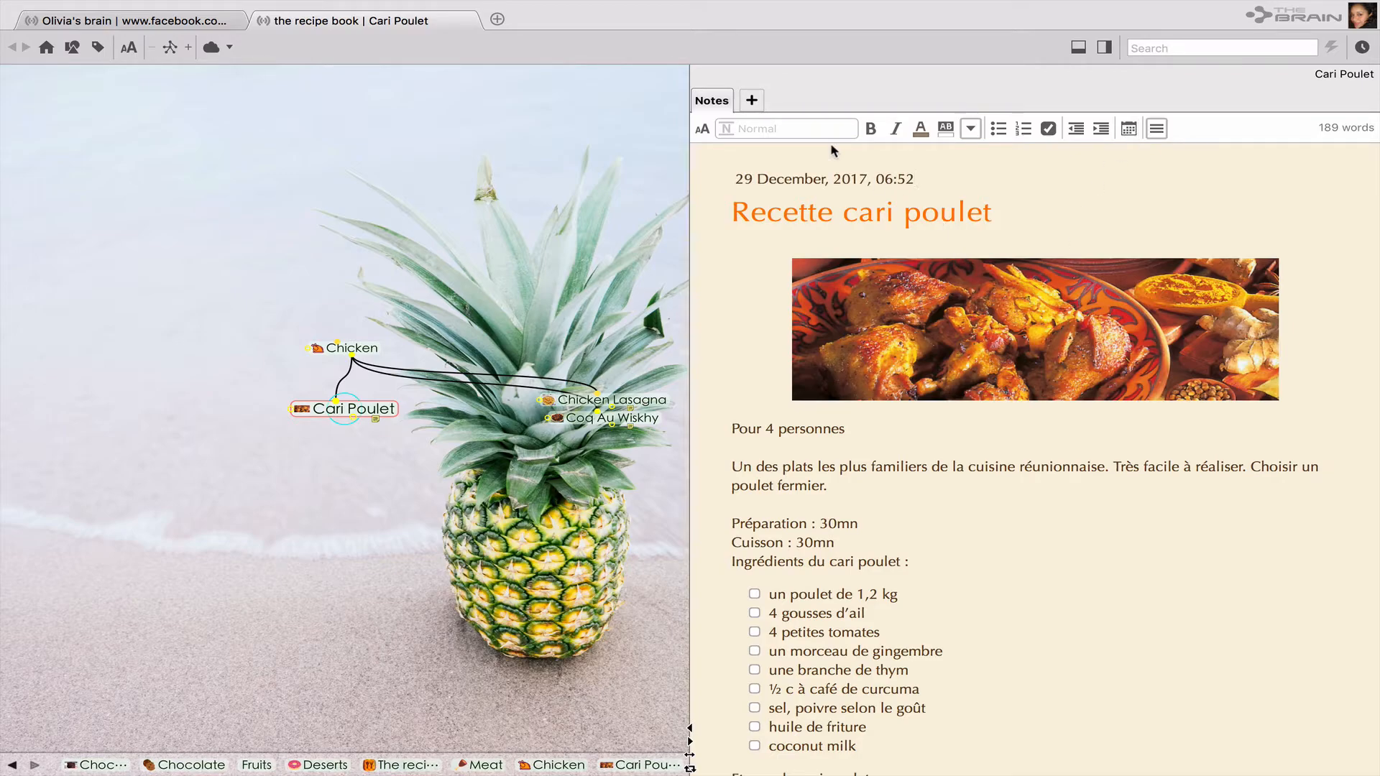
Create an all-day event on 29/12/2017 for the Cari Poulet thought with the label "cari poulet".
left_click(752, 101)
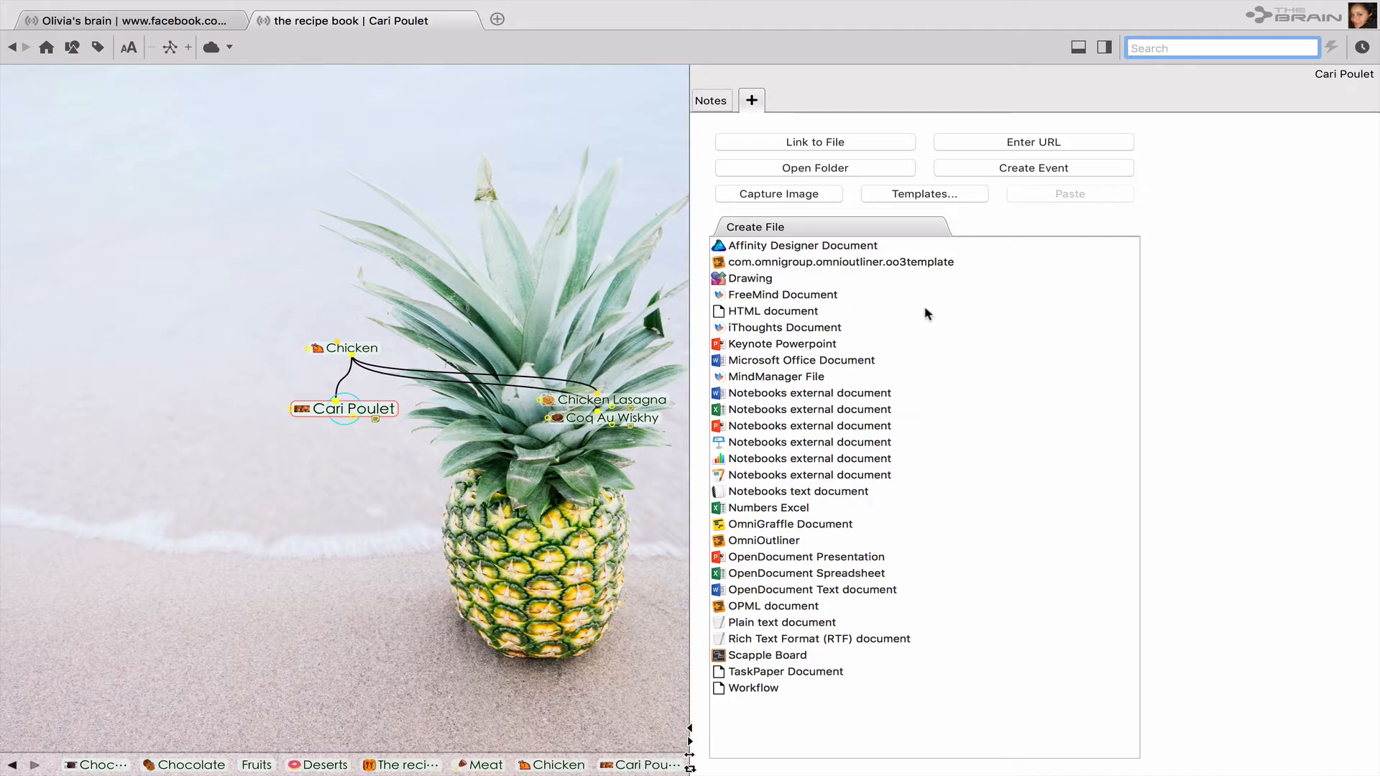
left_click(978, 171)
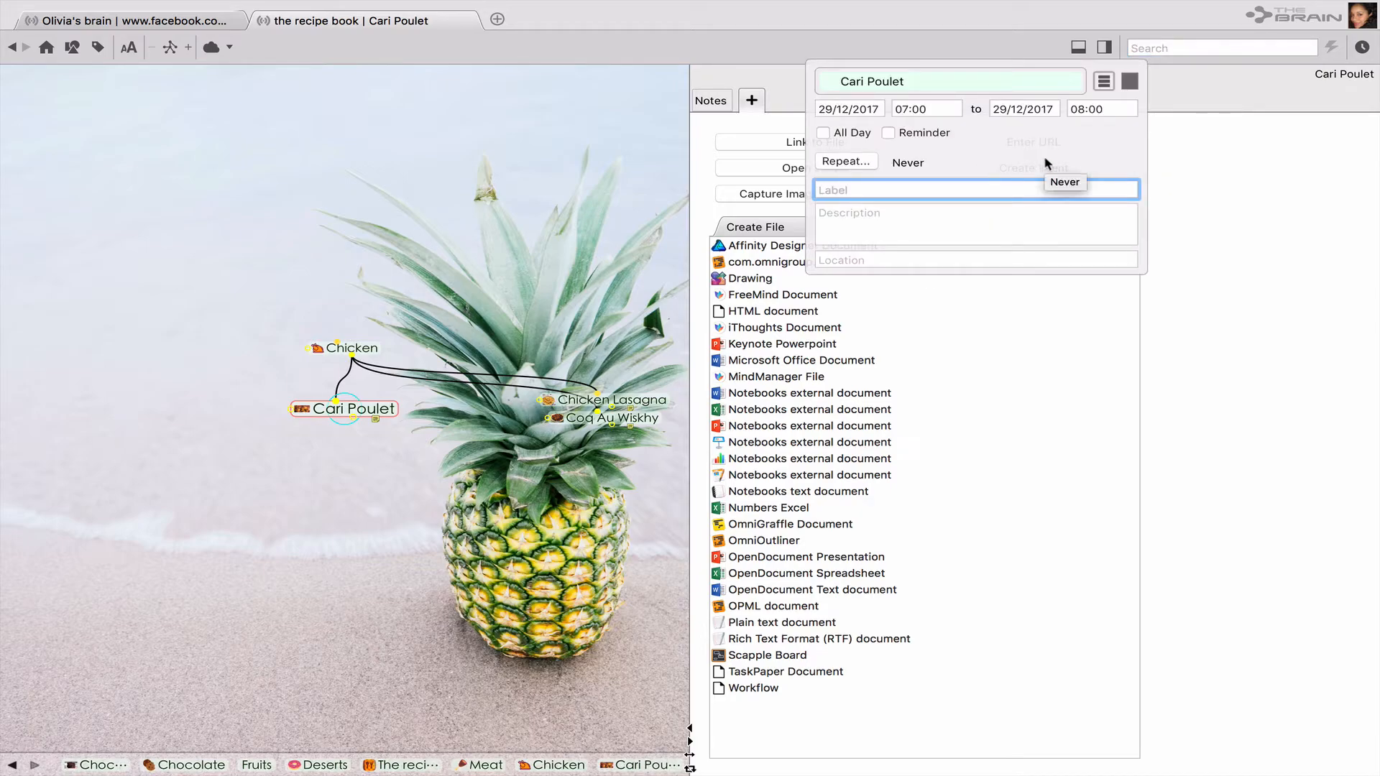
type("cari p")
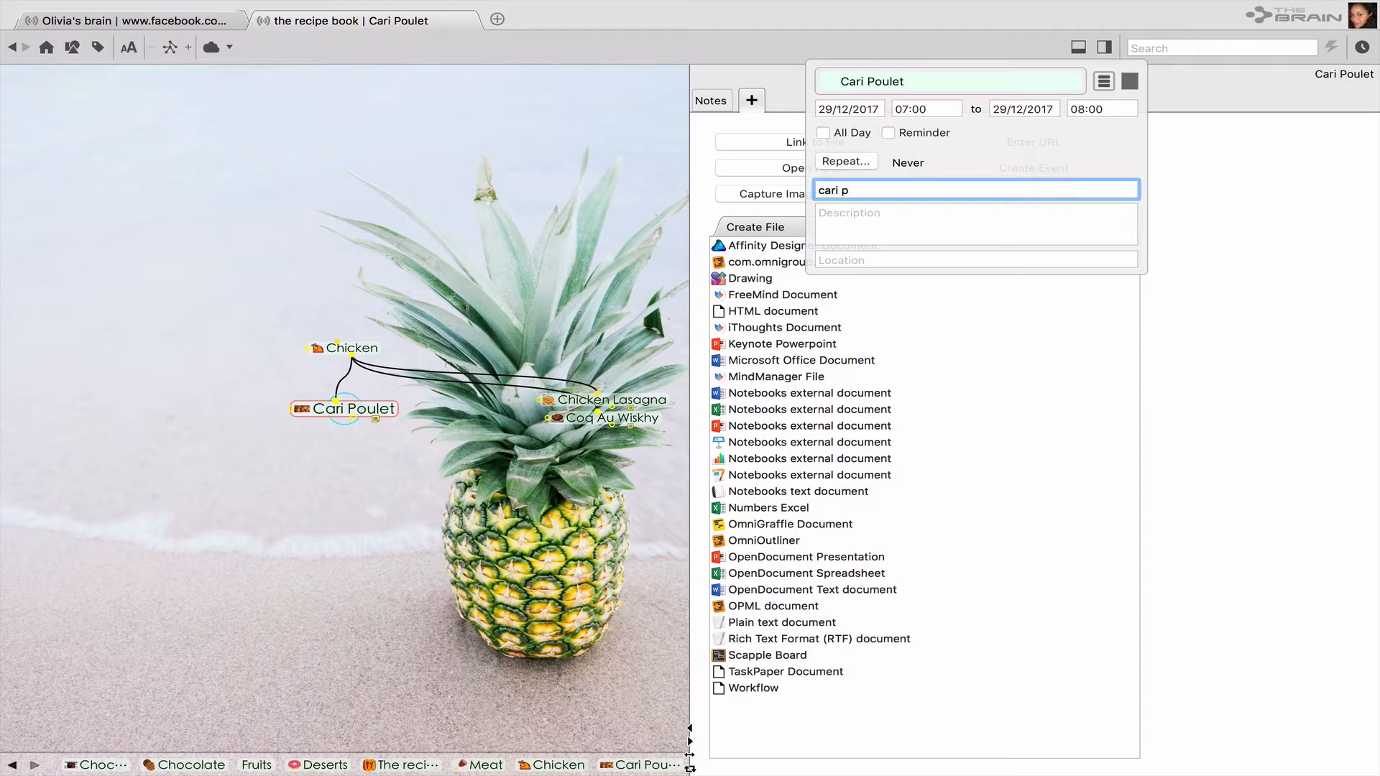
type("oulet")
left_click(824, 134)
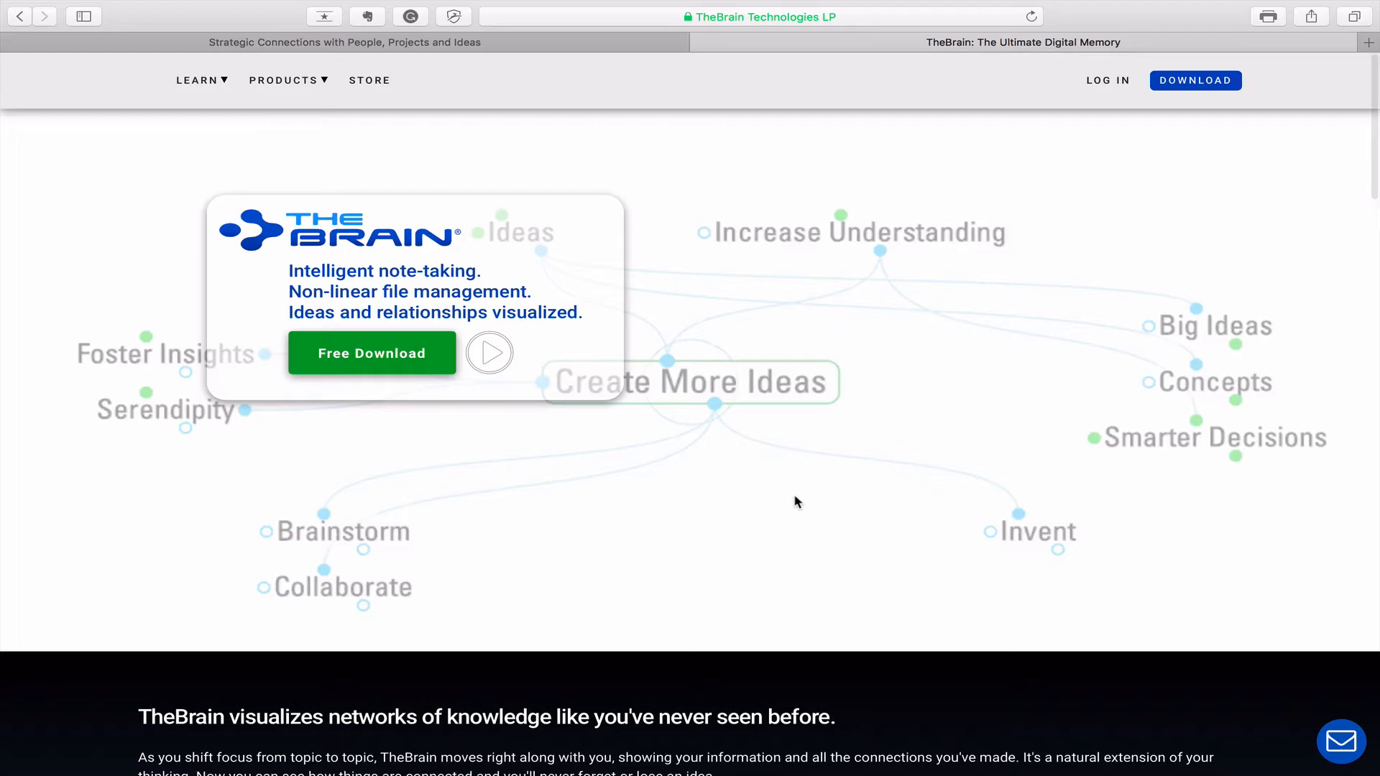
Switch to Safari and look through the feature sections of TheBrain's website home page.
scroll(797, 501, "down", 10)
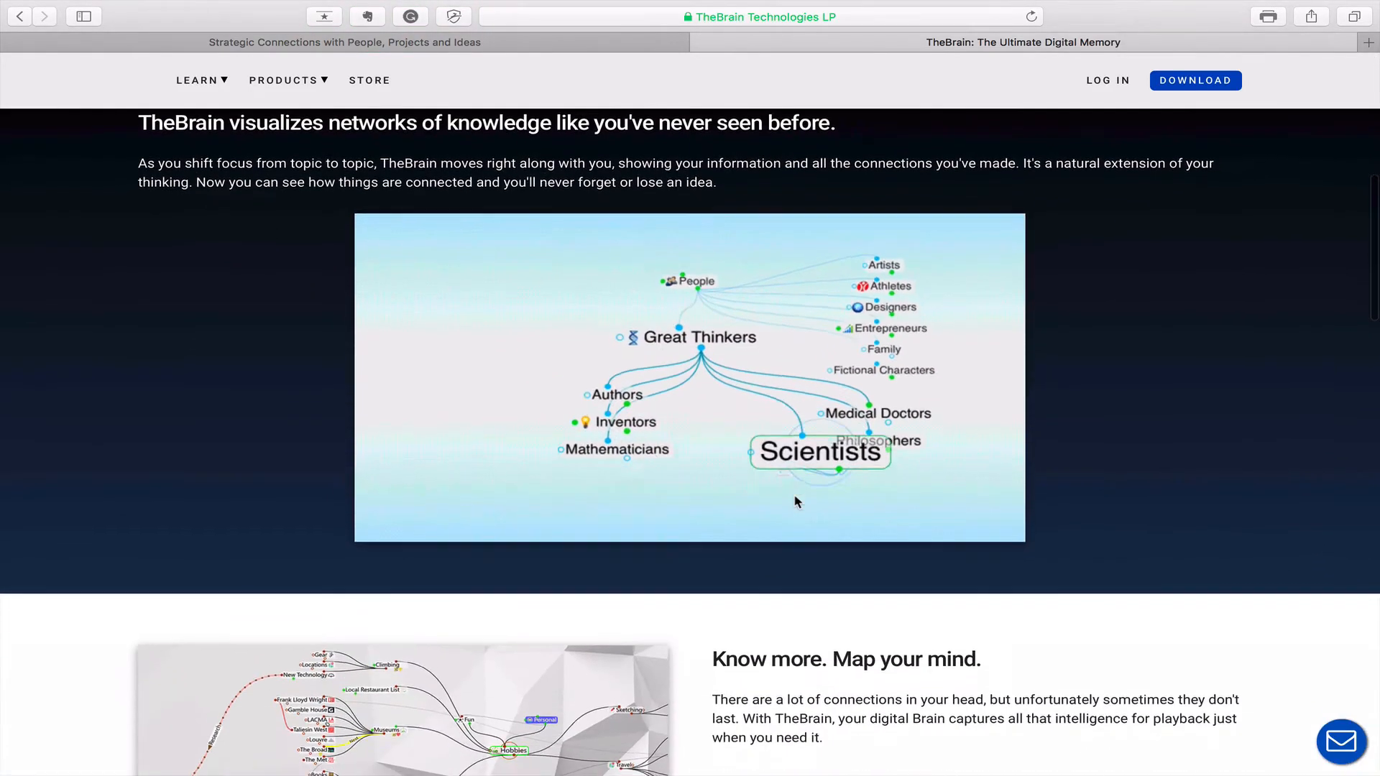
scroll(796, 502, "down", 6)
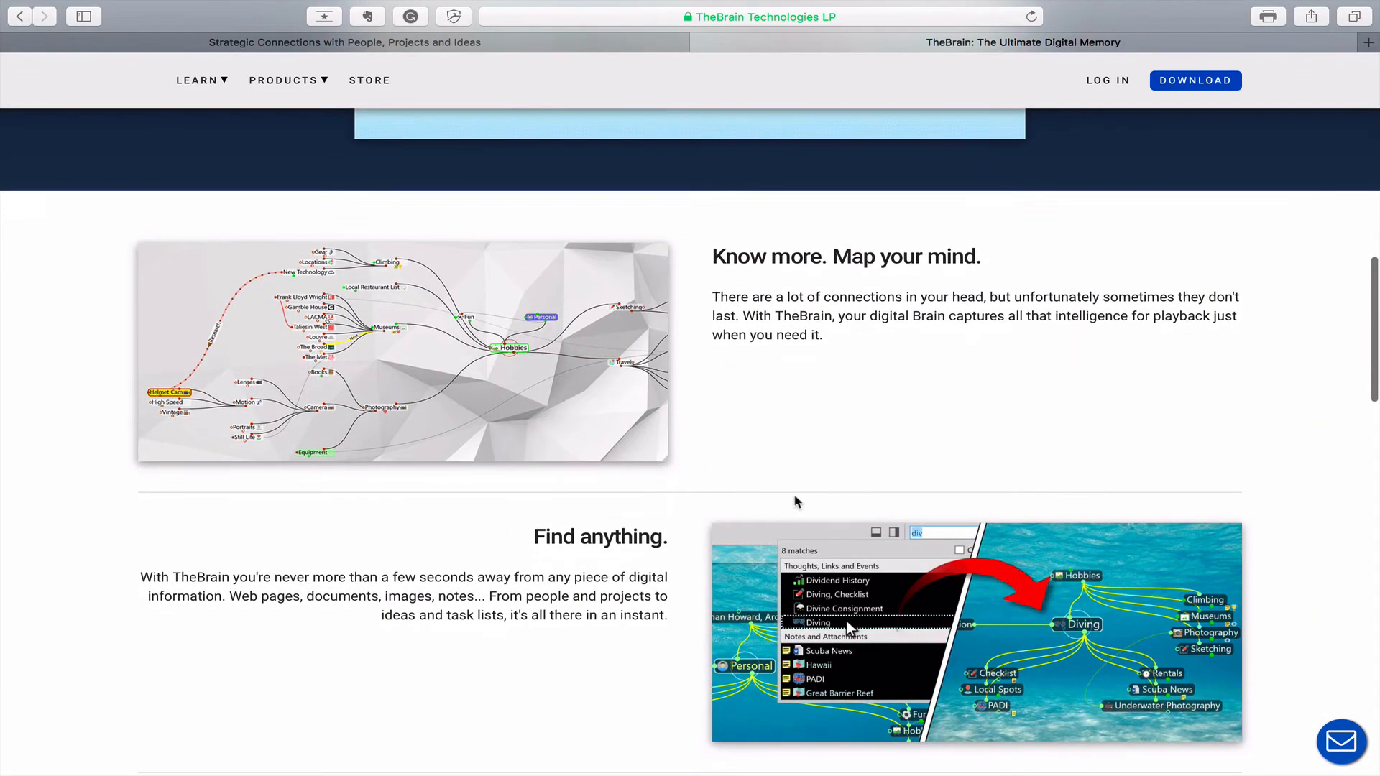
scroll(795, 500, "down", 10)
Open TheBrain's store page and examine the editions, their prices and features, and the upgrade and renewal information.
left_click(354, 85)
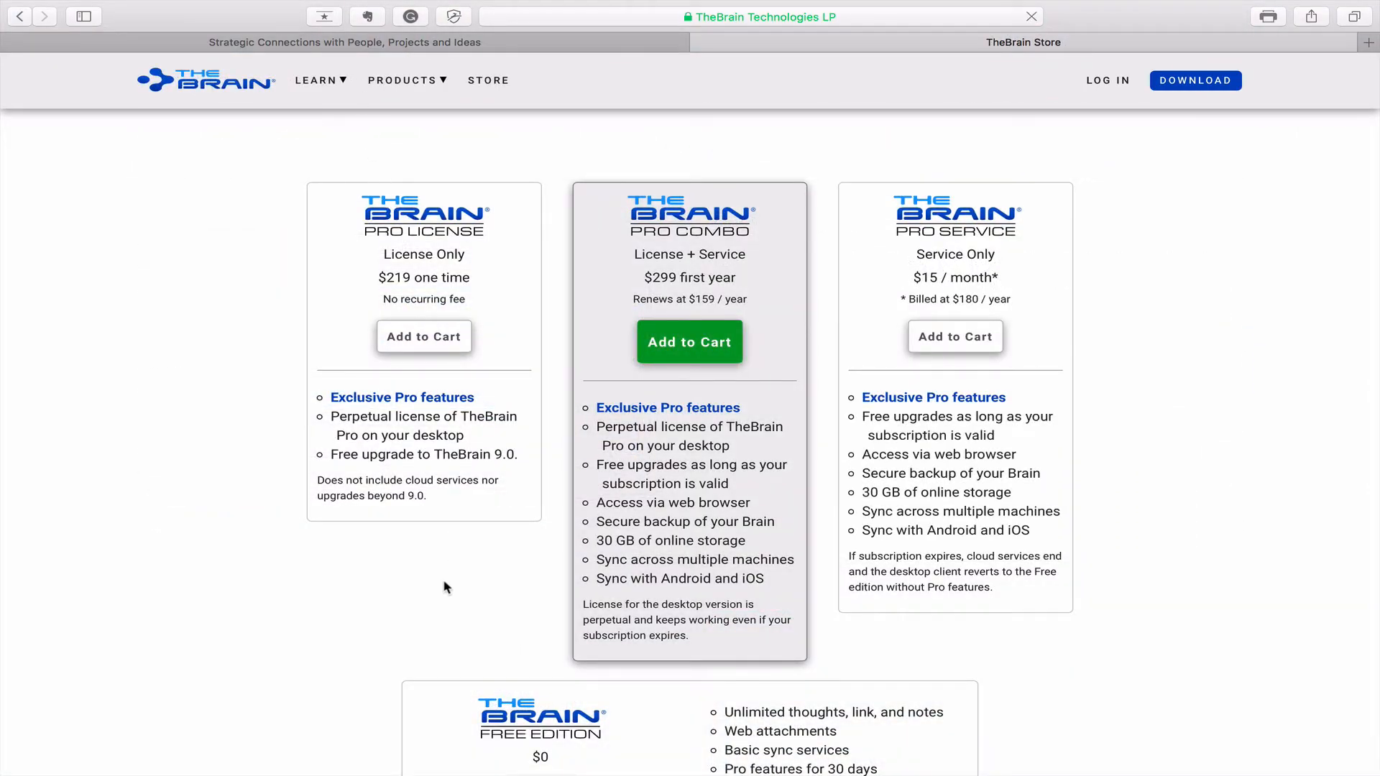
scroll(445, 587, "down", 2)
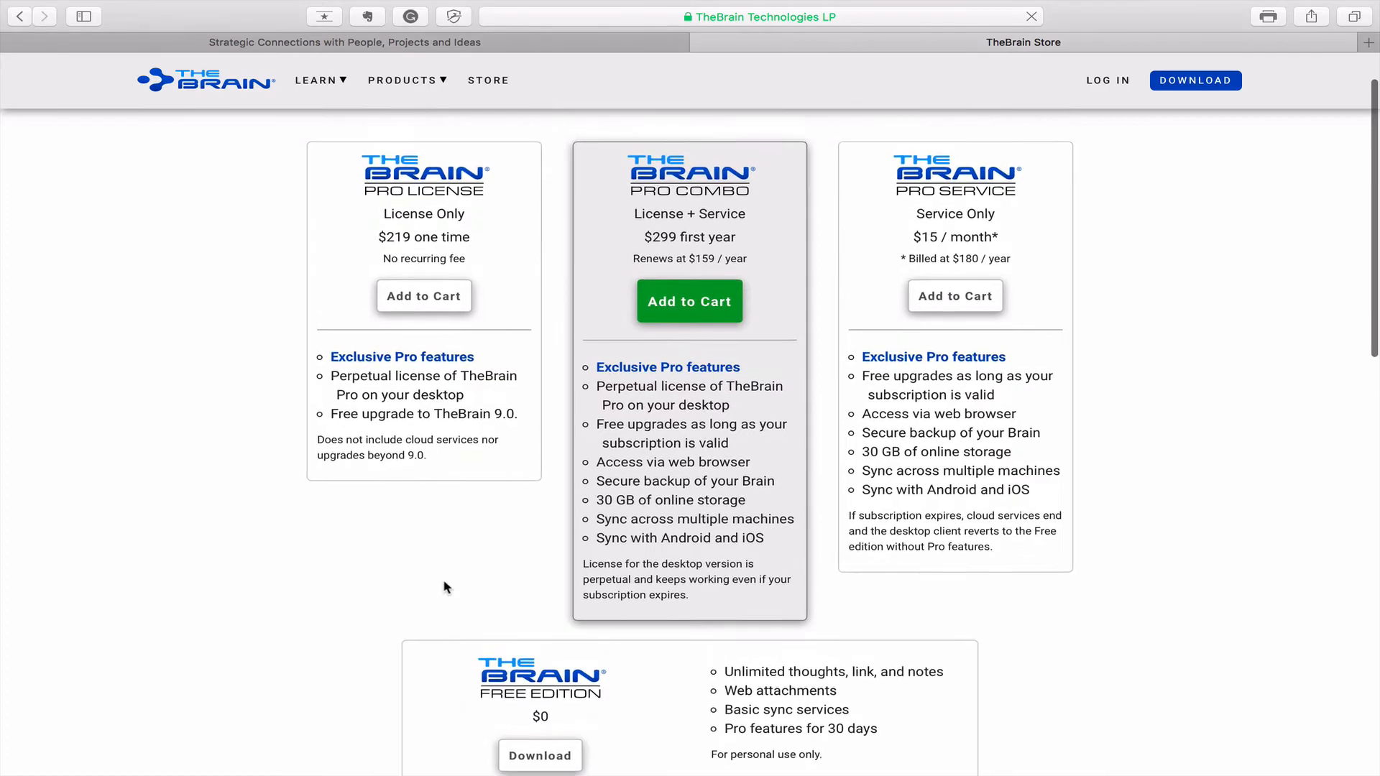
scroll(446, 588, "down", 1)
scroll(446, 588, "up", 1)
scroll(447, 588, "down", 1)
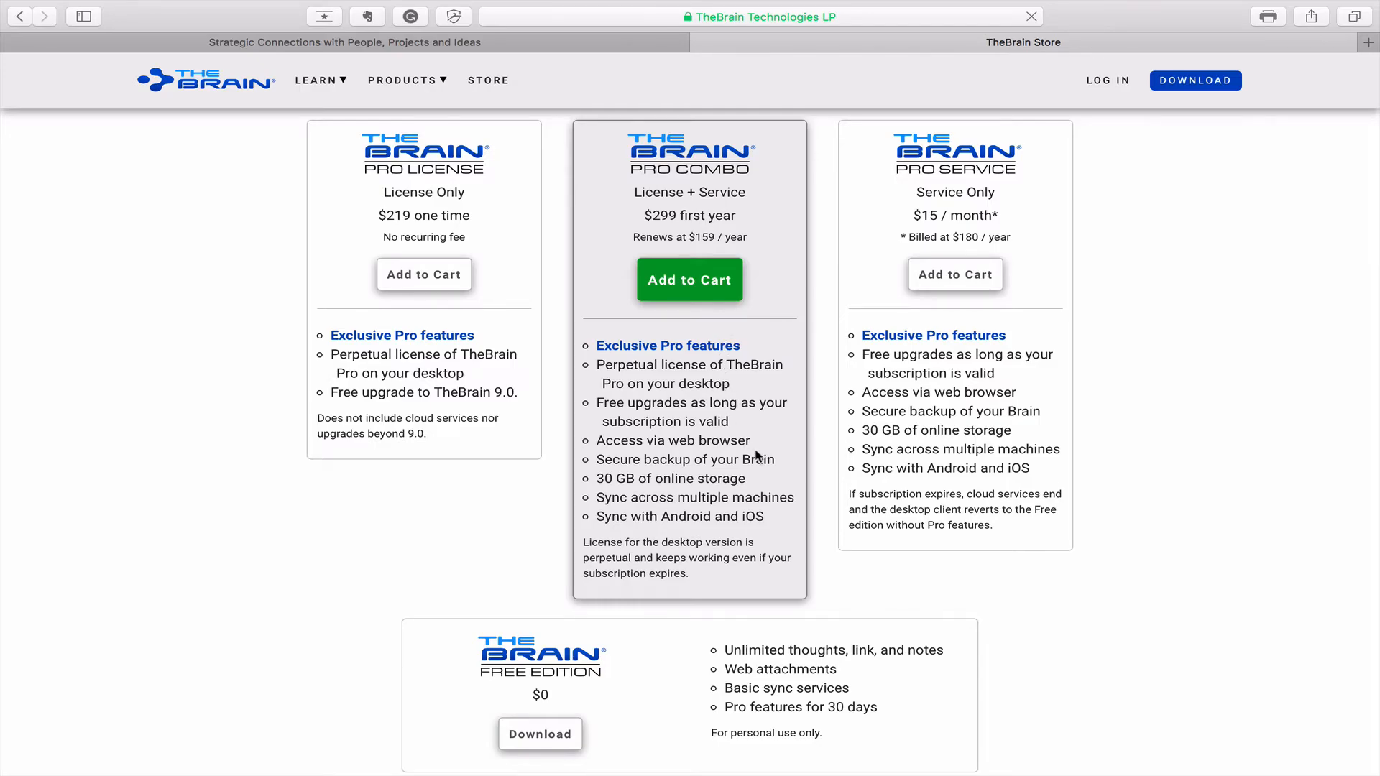
scroll(756, 456, "down", 10)
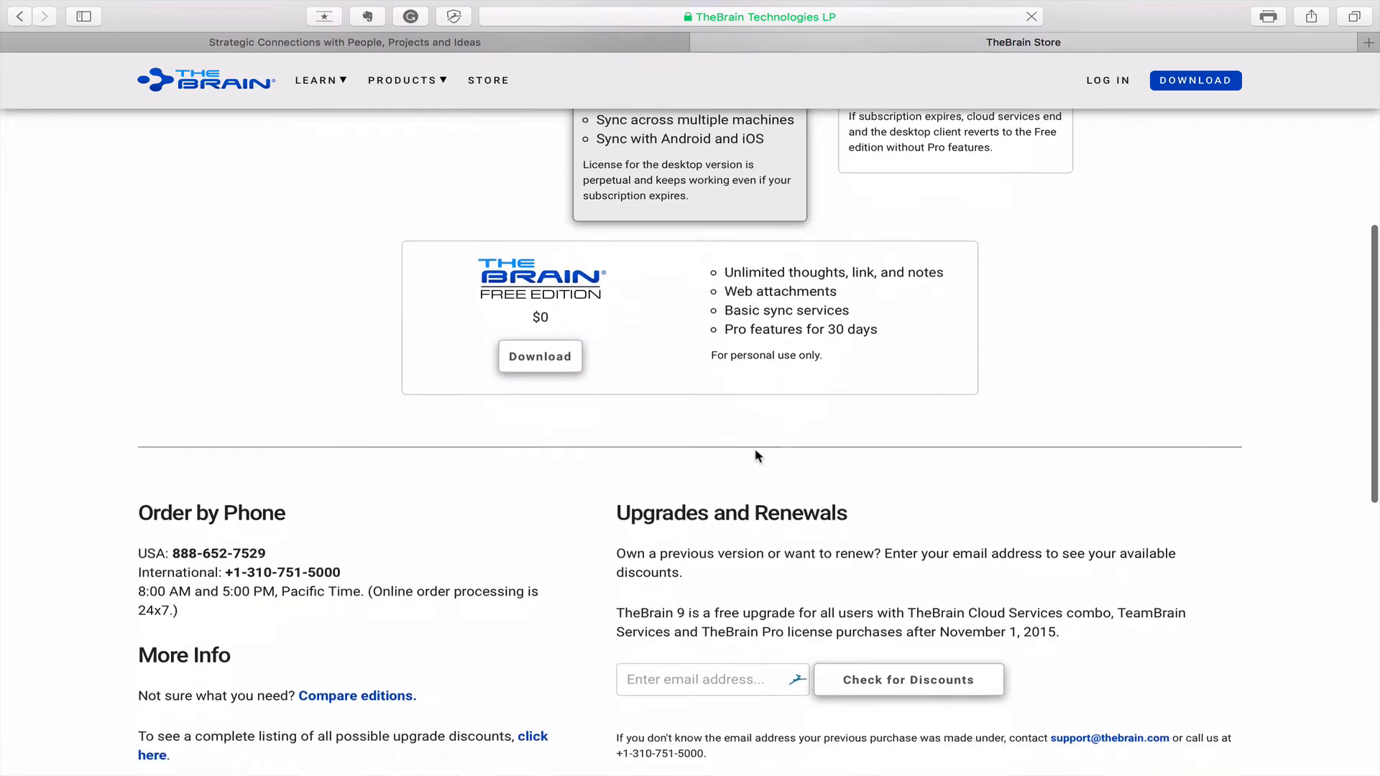
scroll(756, 456, "down", 3)
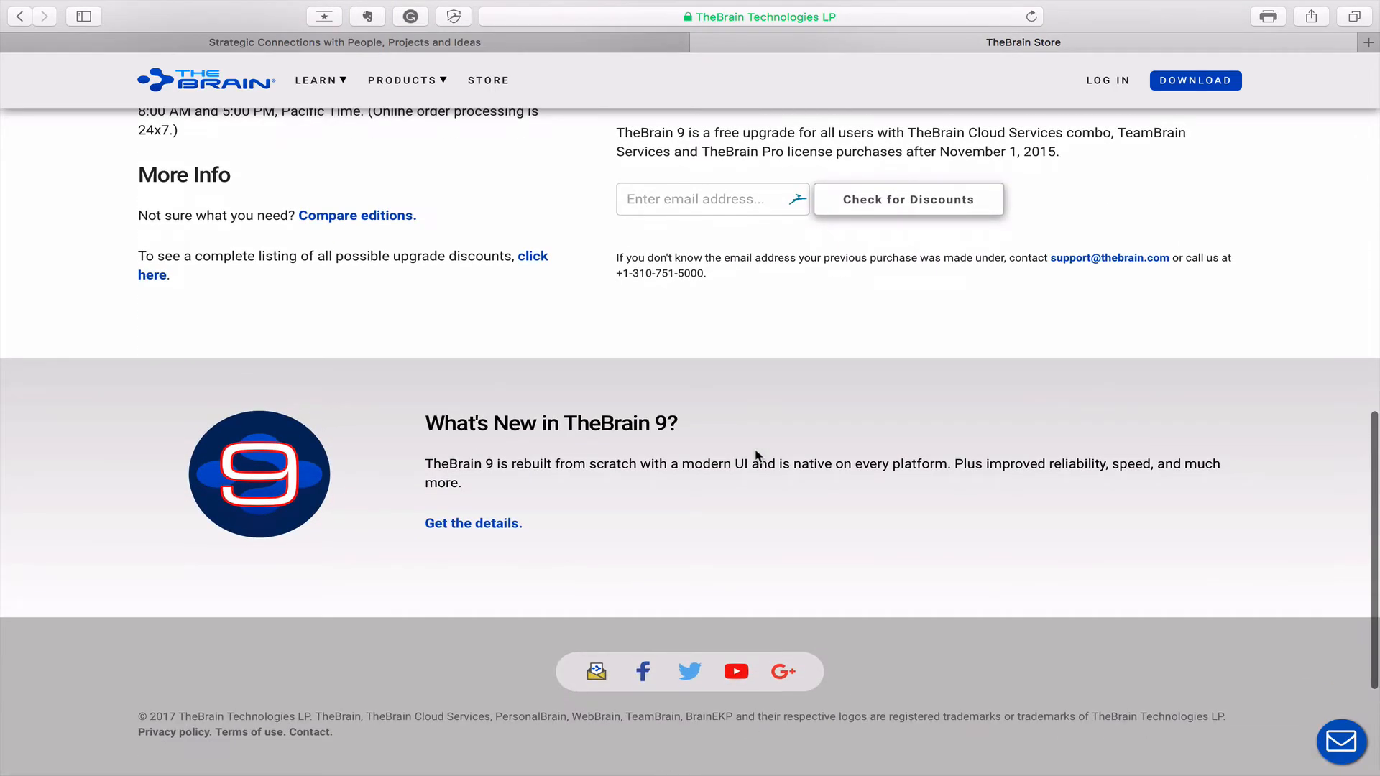
Return to the edition plans on the store page and compare the Pro license, Pro Combo and Pro Service offers.
scroll(756, 455, "up", 12)
scroll(756, 455, "down", 2)
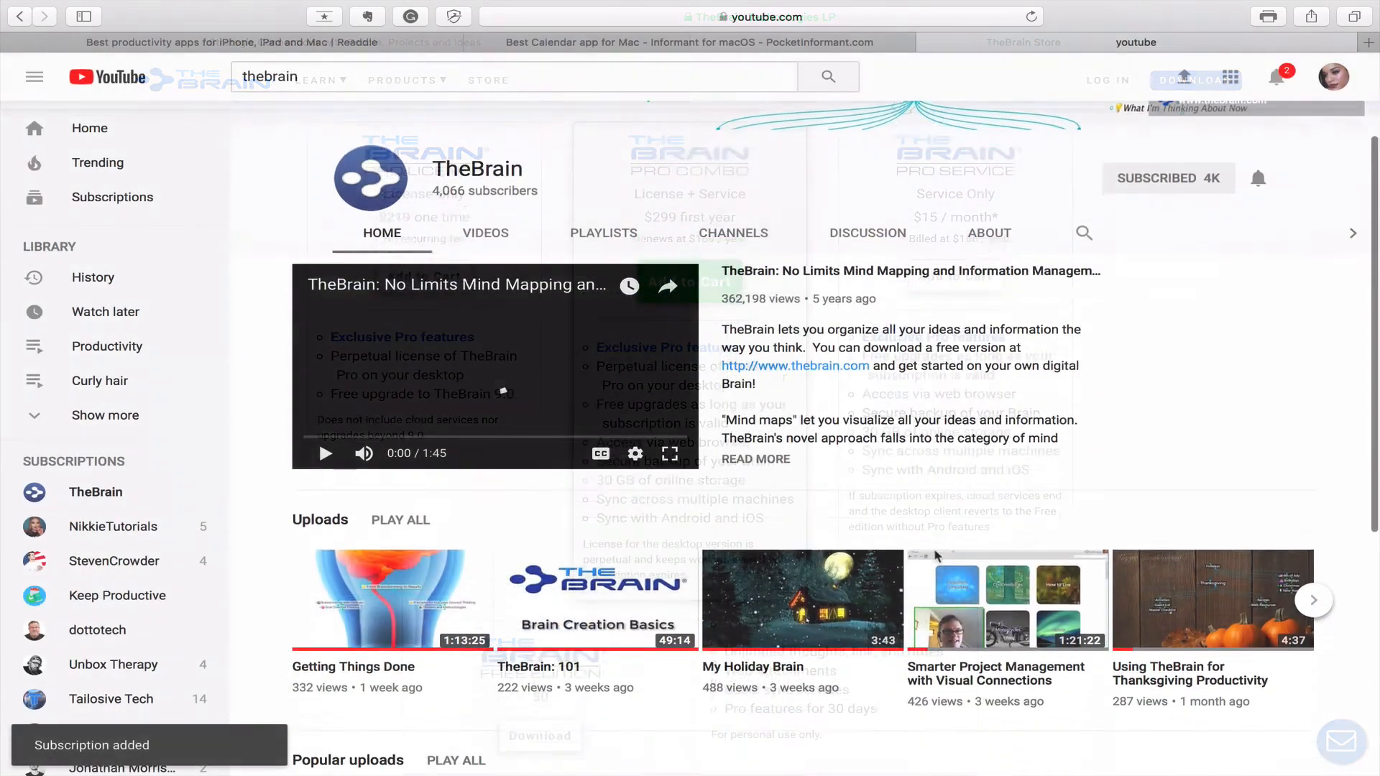
Look over TheBrain's YouTube channel home page and browse its full list of uploaded videos for tutorials and webinars.
scroll(934, 554, "down", 6)
scroll(791, 518, "up", 8)
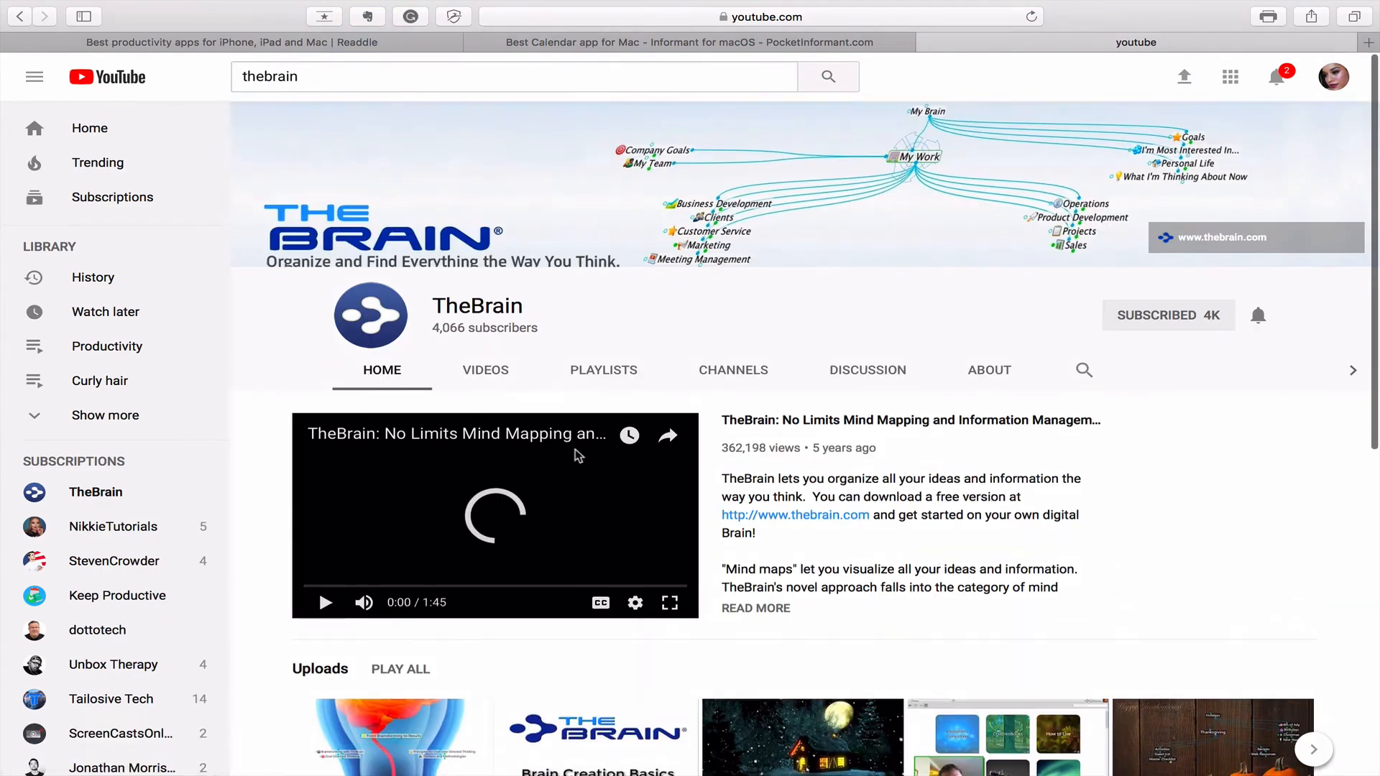
left_click(485, 370)
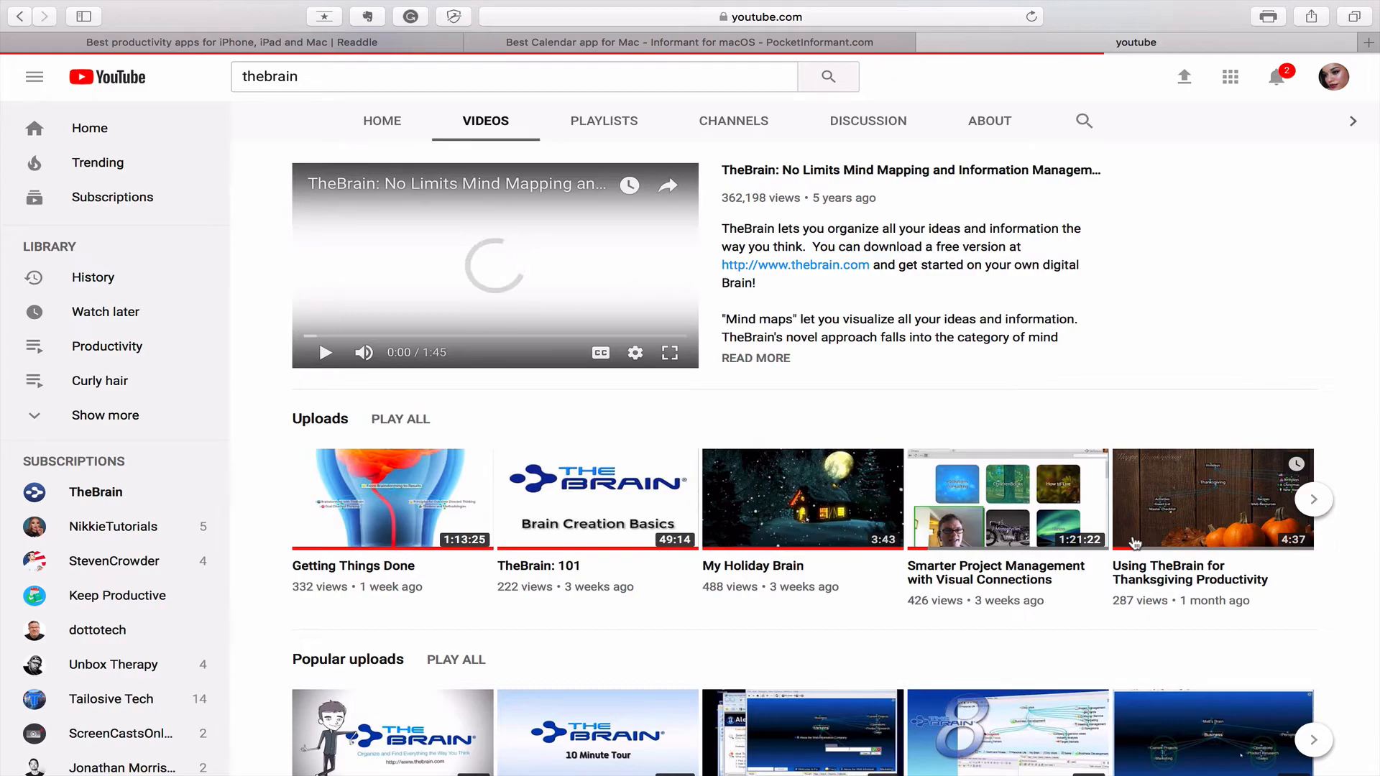
scroll(955, 573, "down", 3)
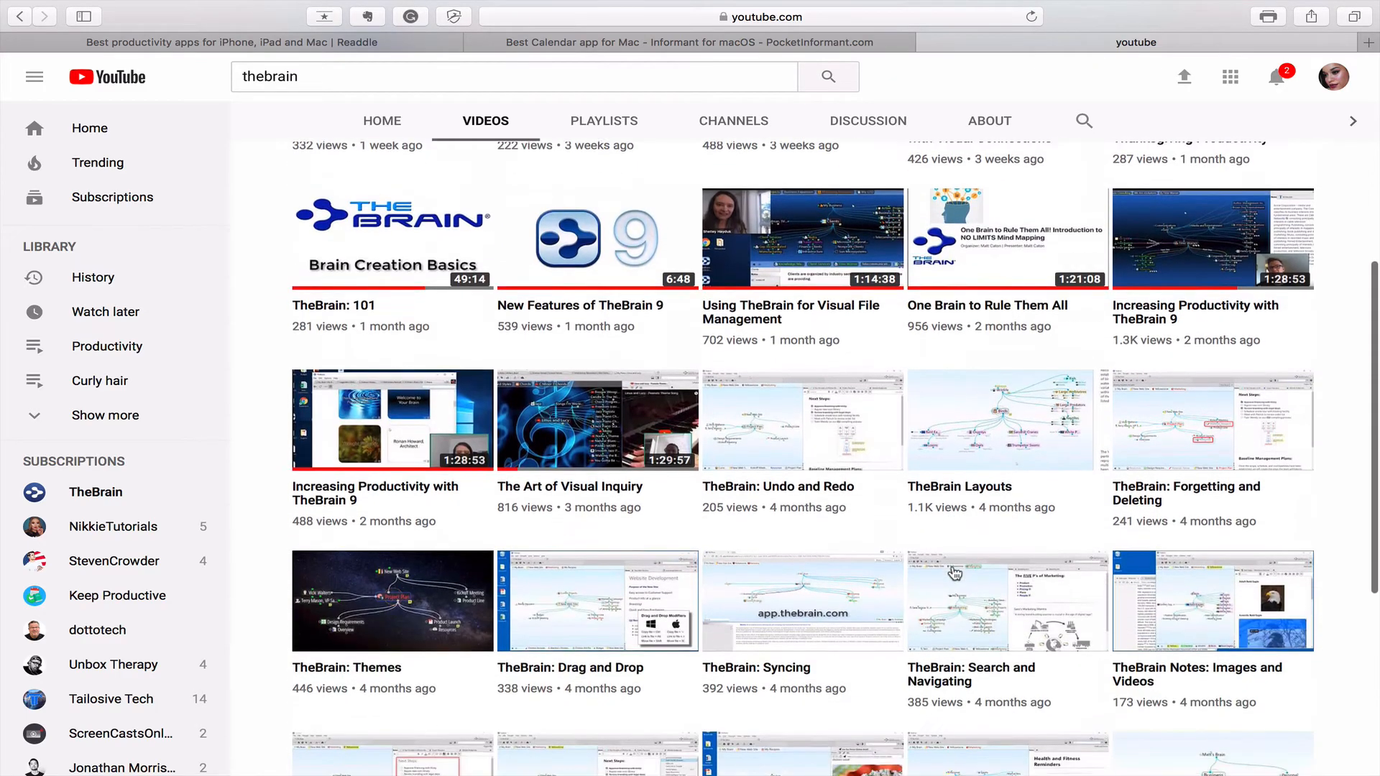
scroll(955, 573, "down", 6)
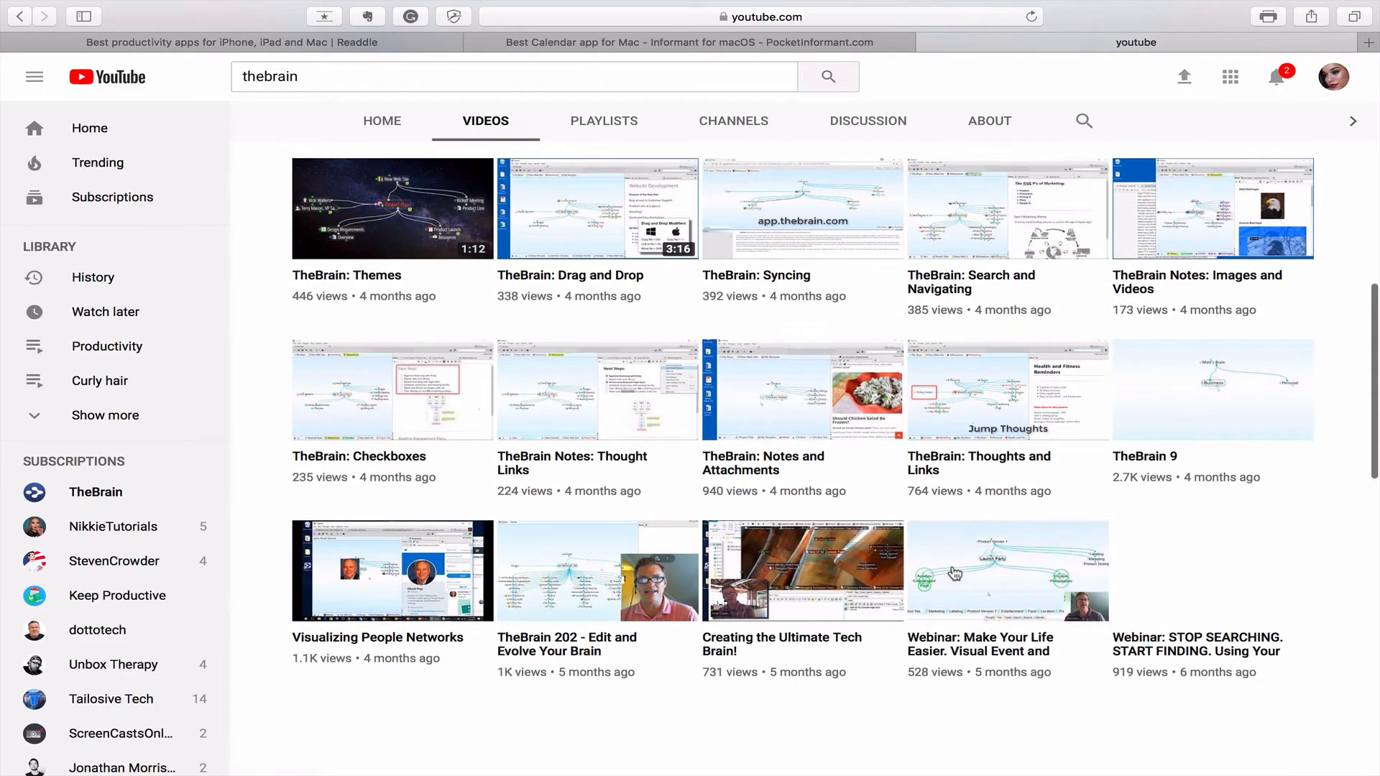
scroll(955, 573, "down", 10)
scroll(954, 573, "down", 7)
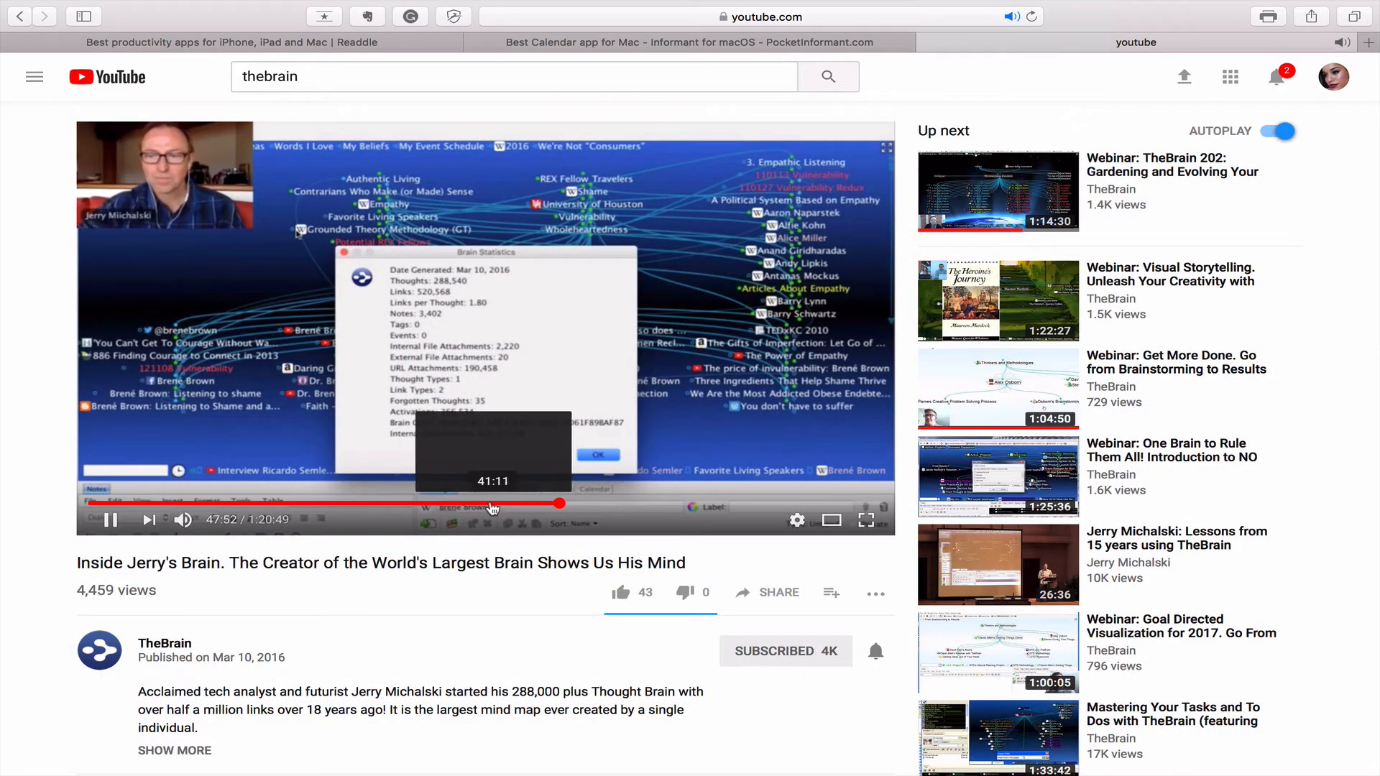
Watch the webinar about the world's largest Brain from about the 40-minute mark, leave full screen and return to browse TheBrain's channel home page.
left_click(481, 508)
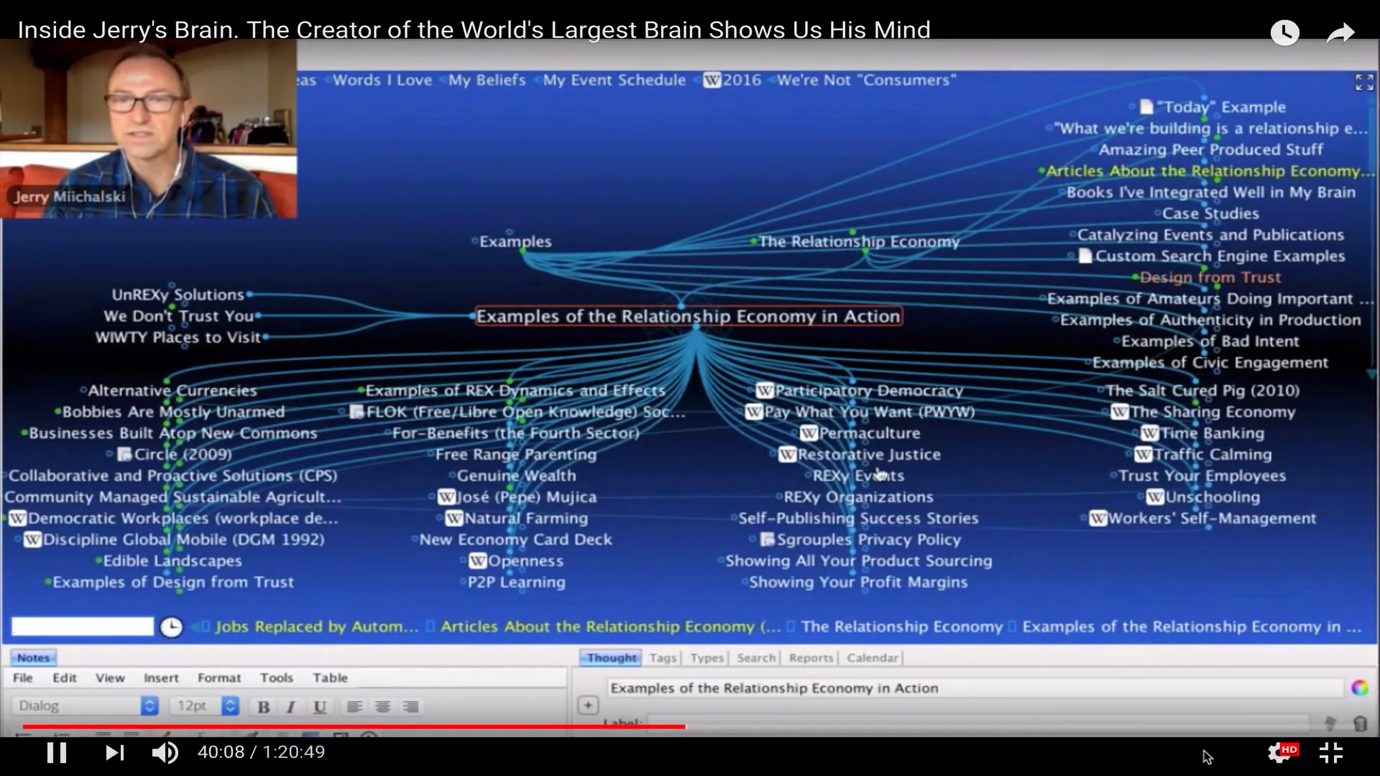
left_click(1333, 755)
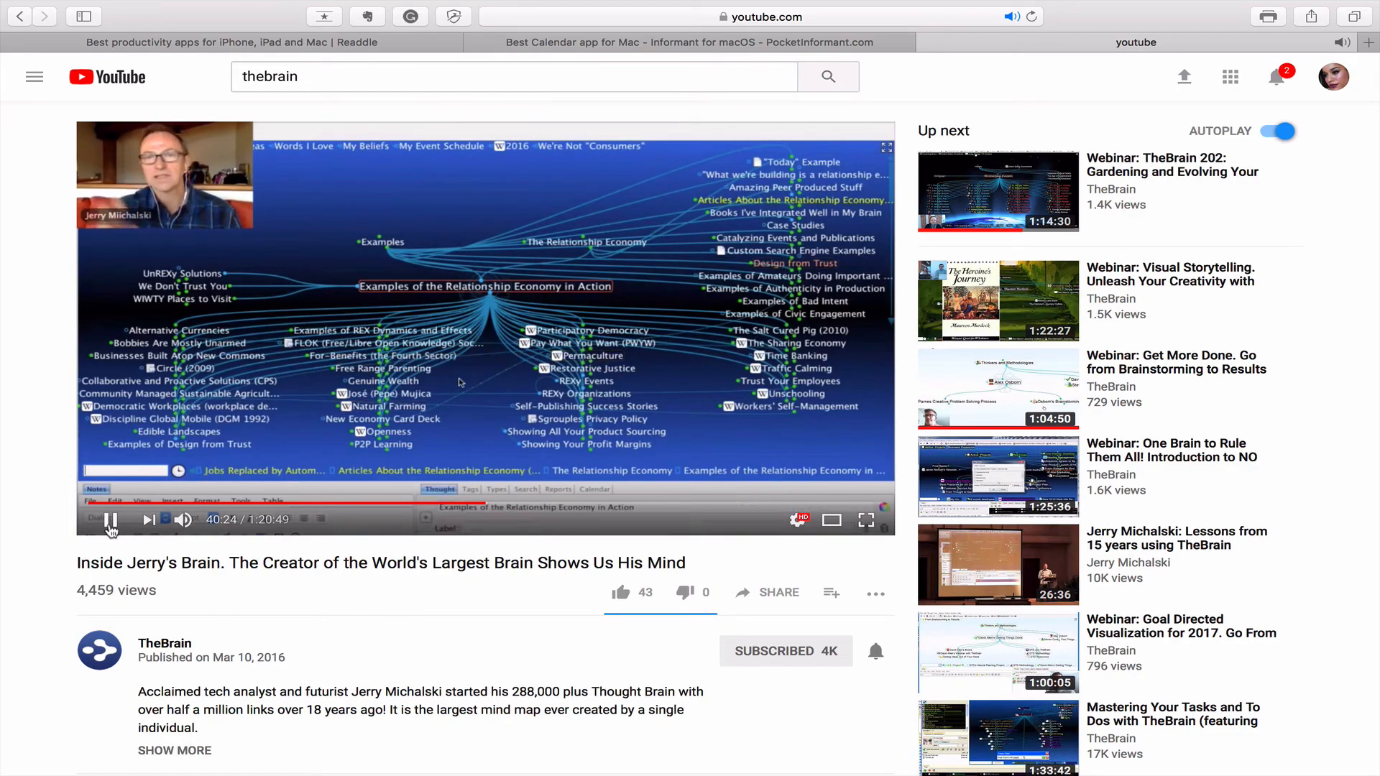
left_click(162, 645)
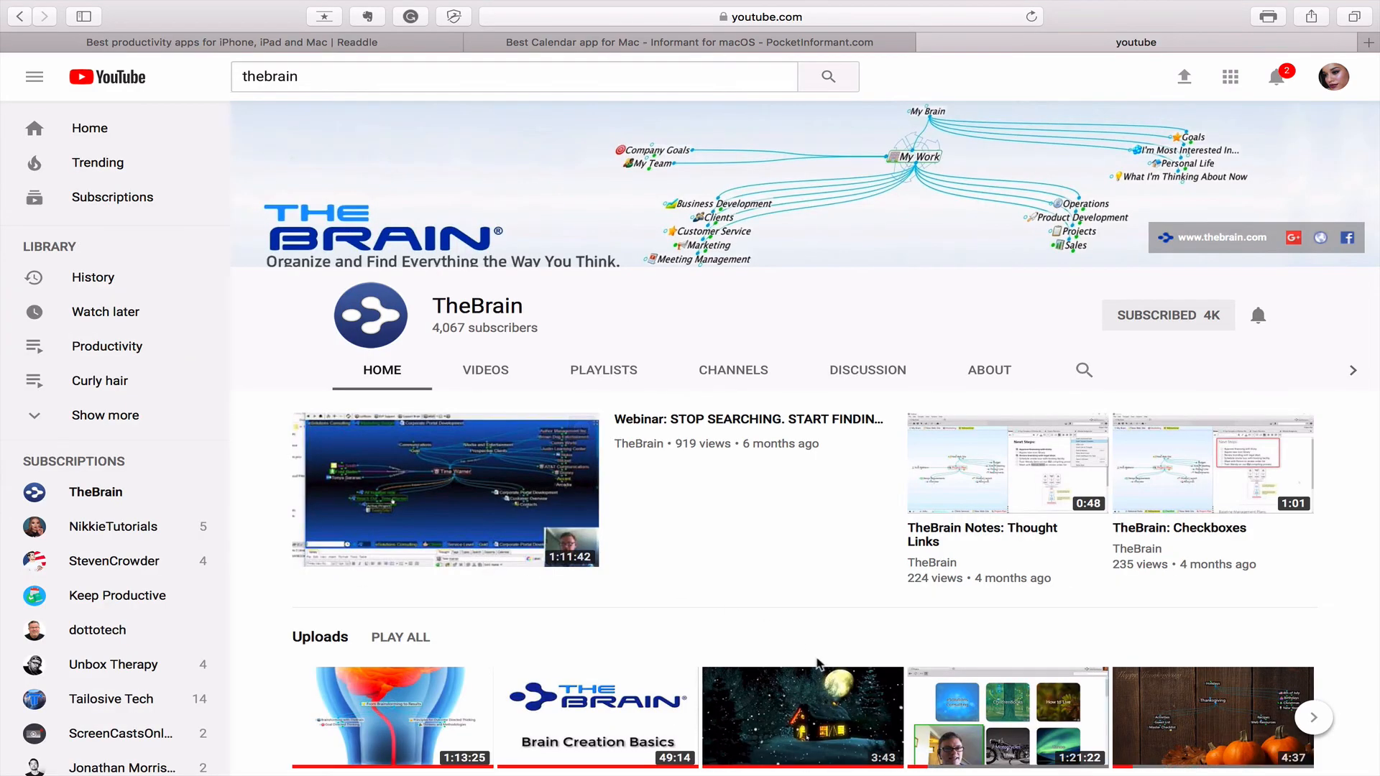
scroll(817, 745, "down", 8)
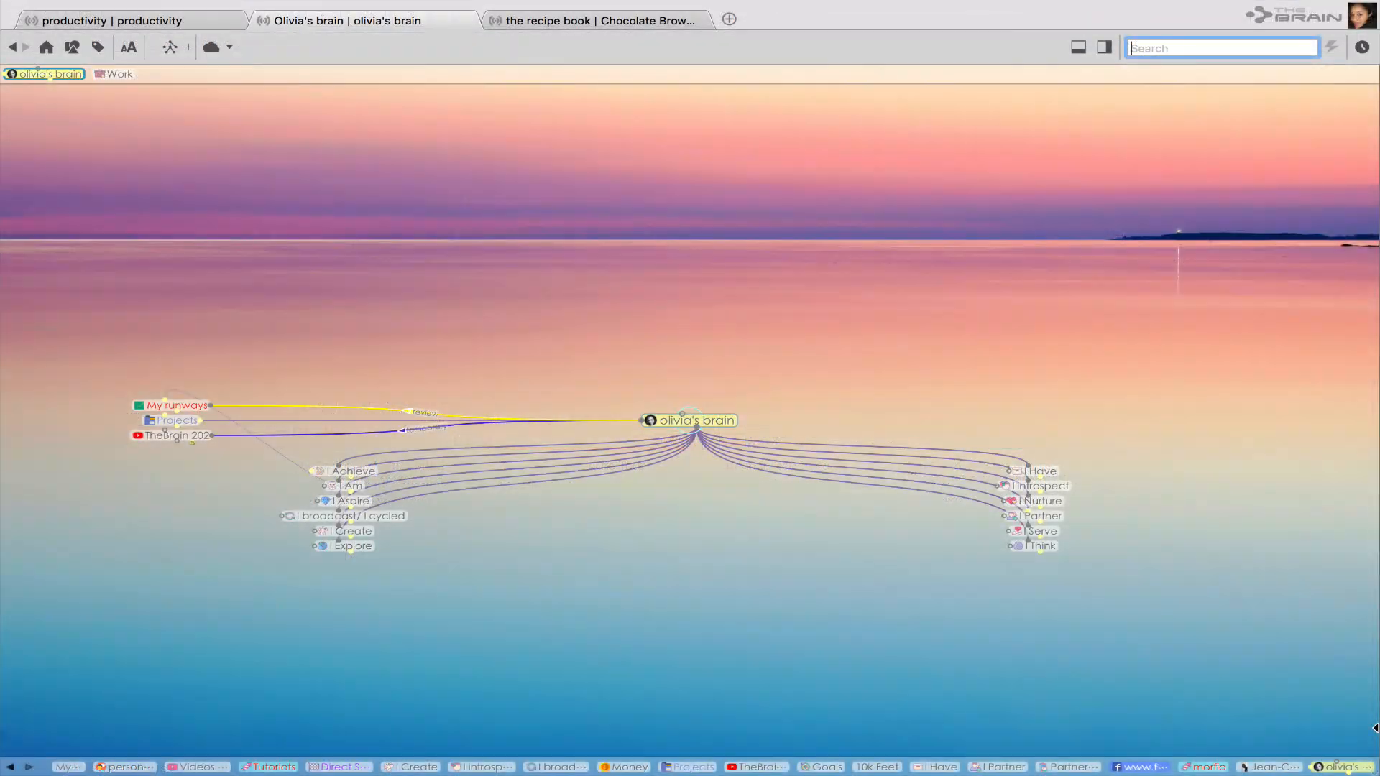